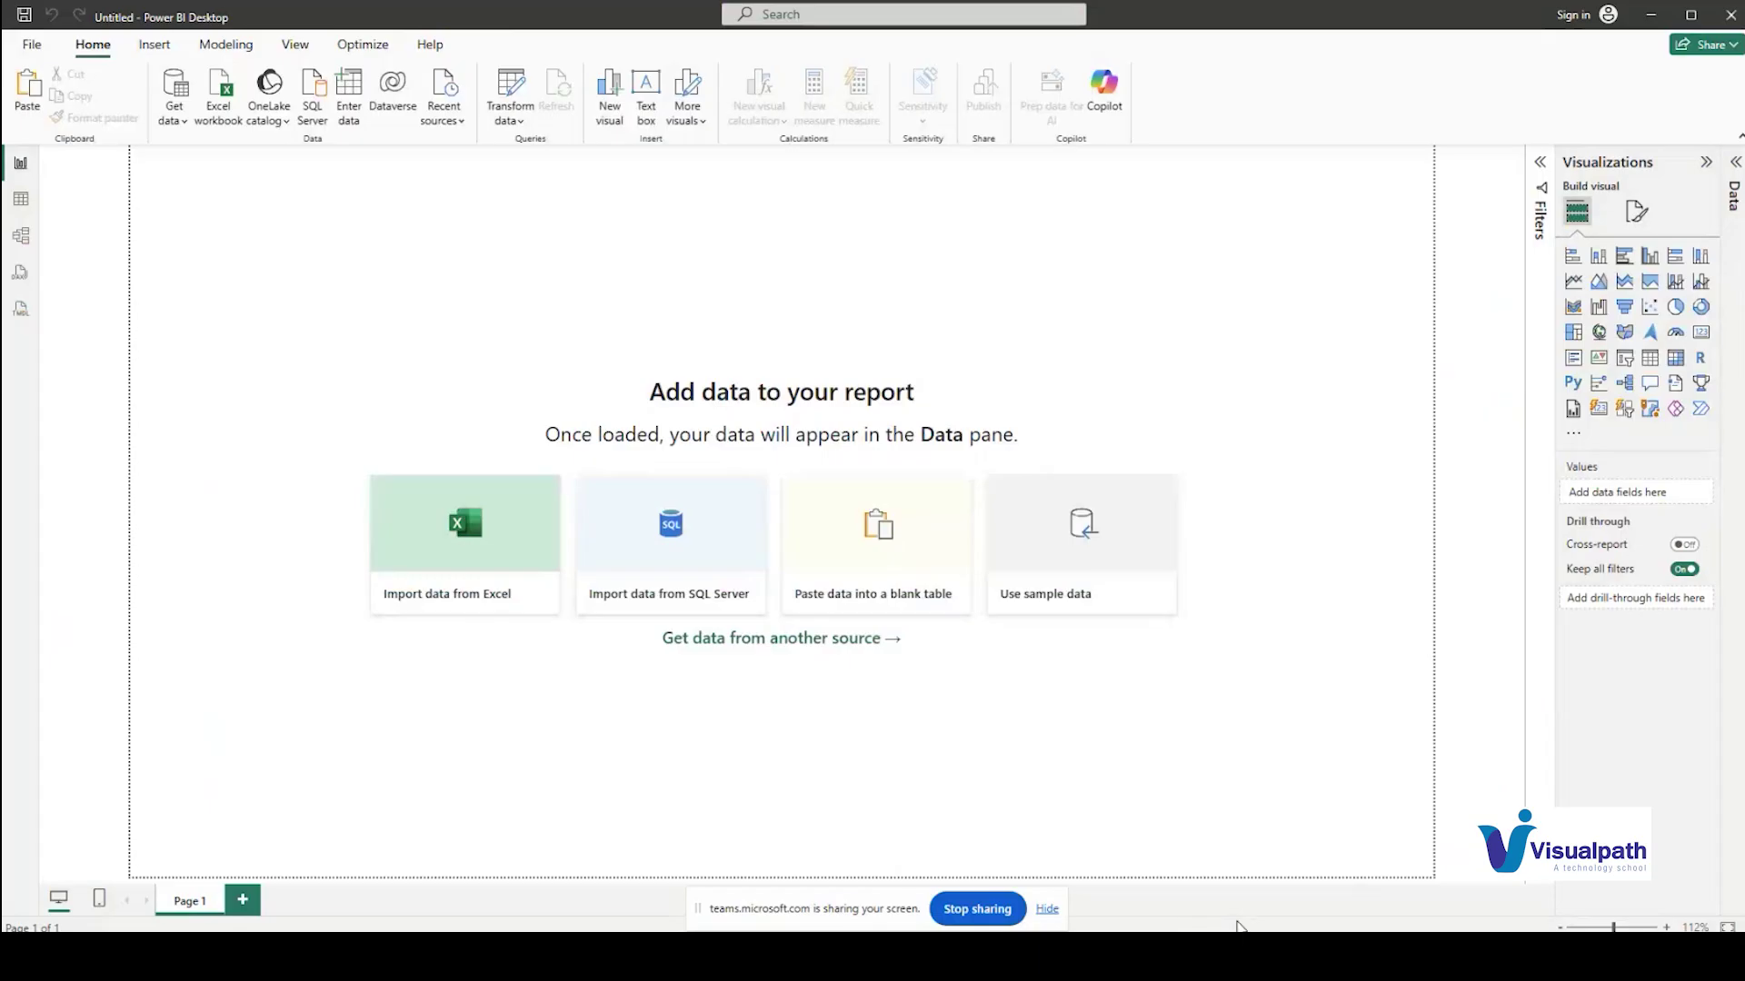
# Switch to the Naukri job page in the browser and replace the search keyword with Bi Manager
pyautogui.hotkey('alt', 'Tab')
pyautogui.click(965, 109)
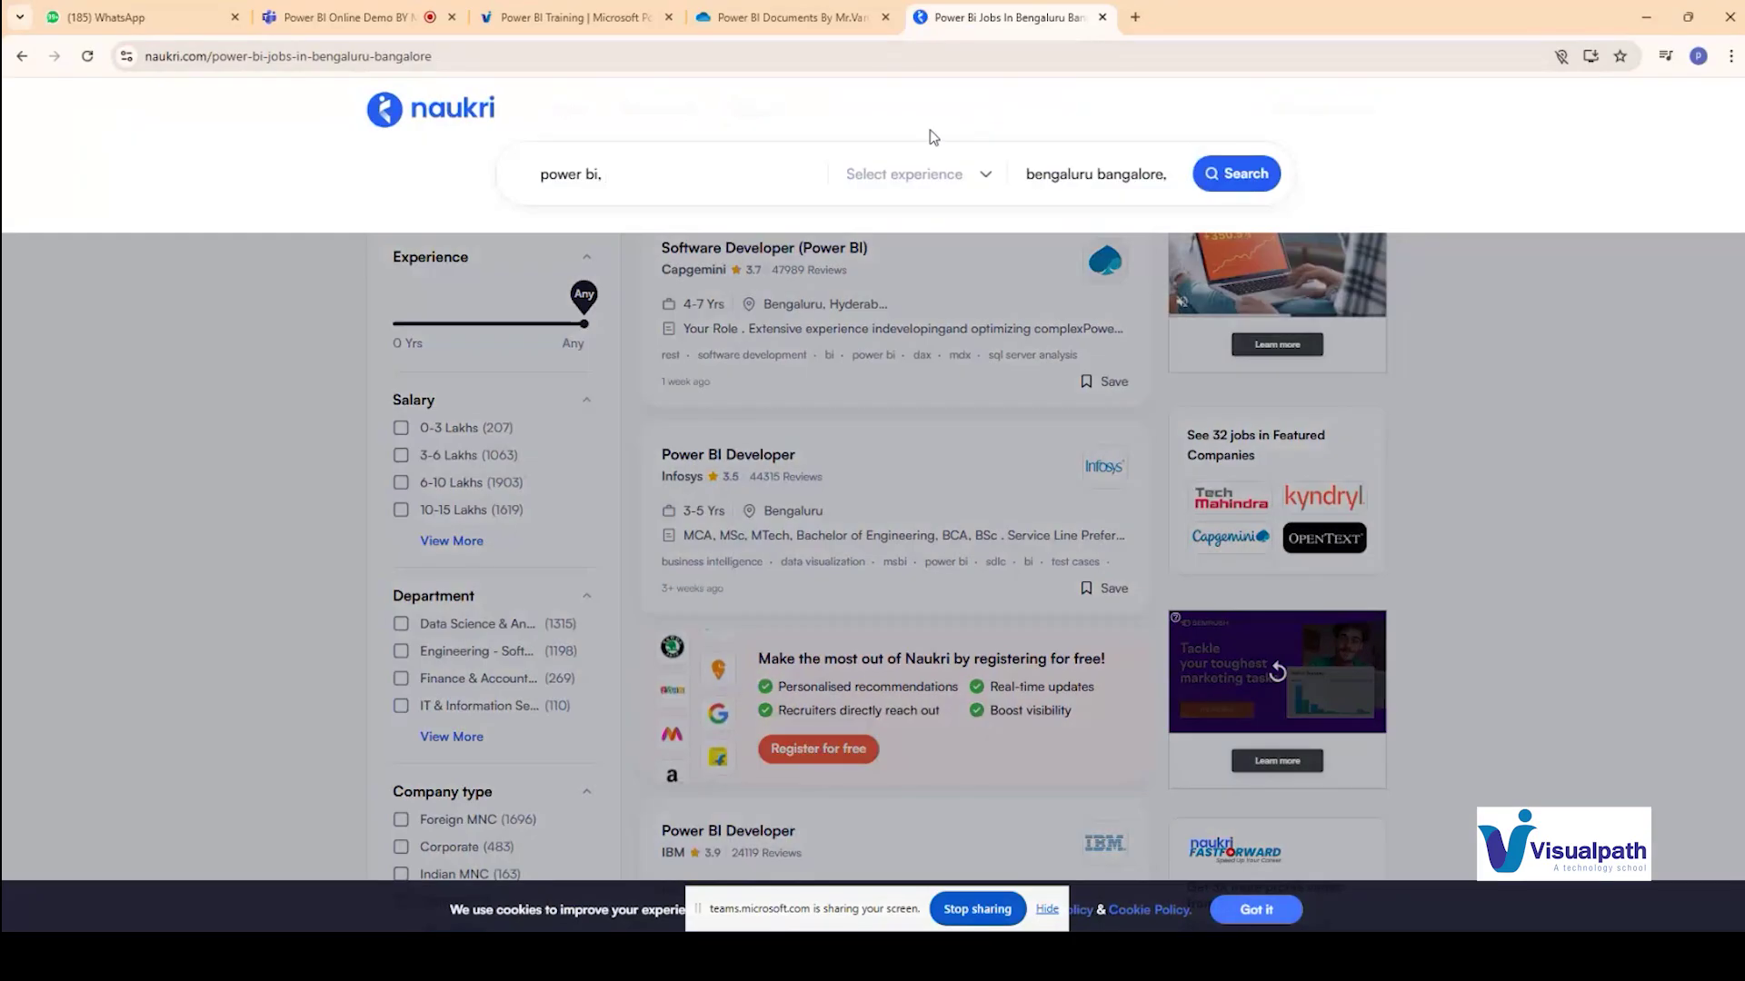
pyautogui.click(724, 169)
pyautogui.press('BackSpace')
pyautogui.press('BackSpace')
pyautogui.press('BackSpace')
pyautogui.press('BackSpace')
pyautogui.press('BackSpace')
pyautogui.press('BackSpace')
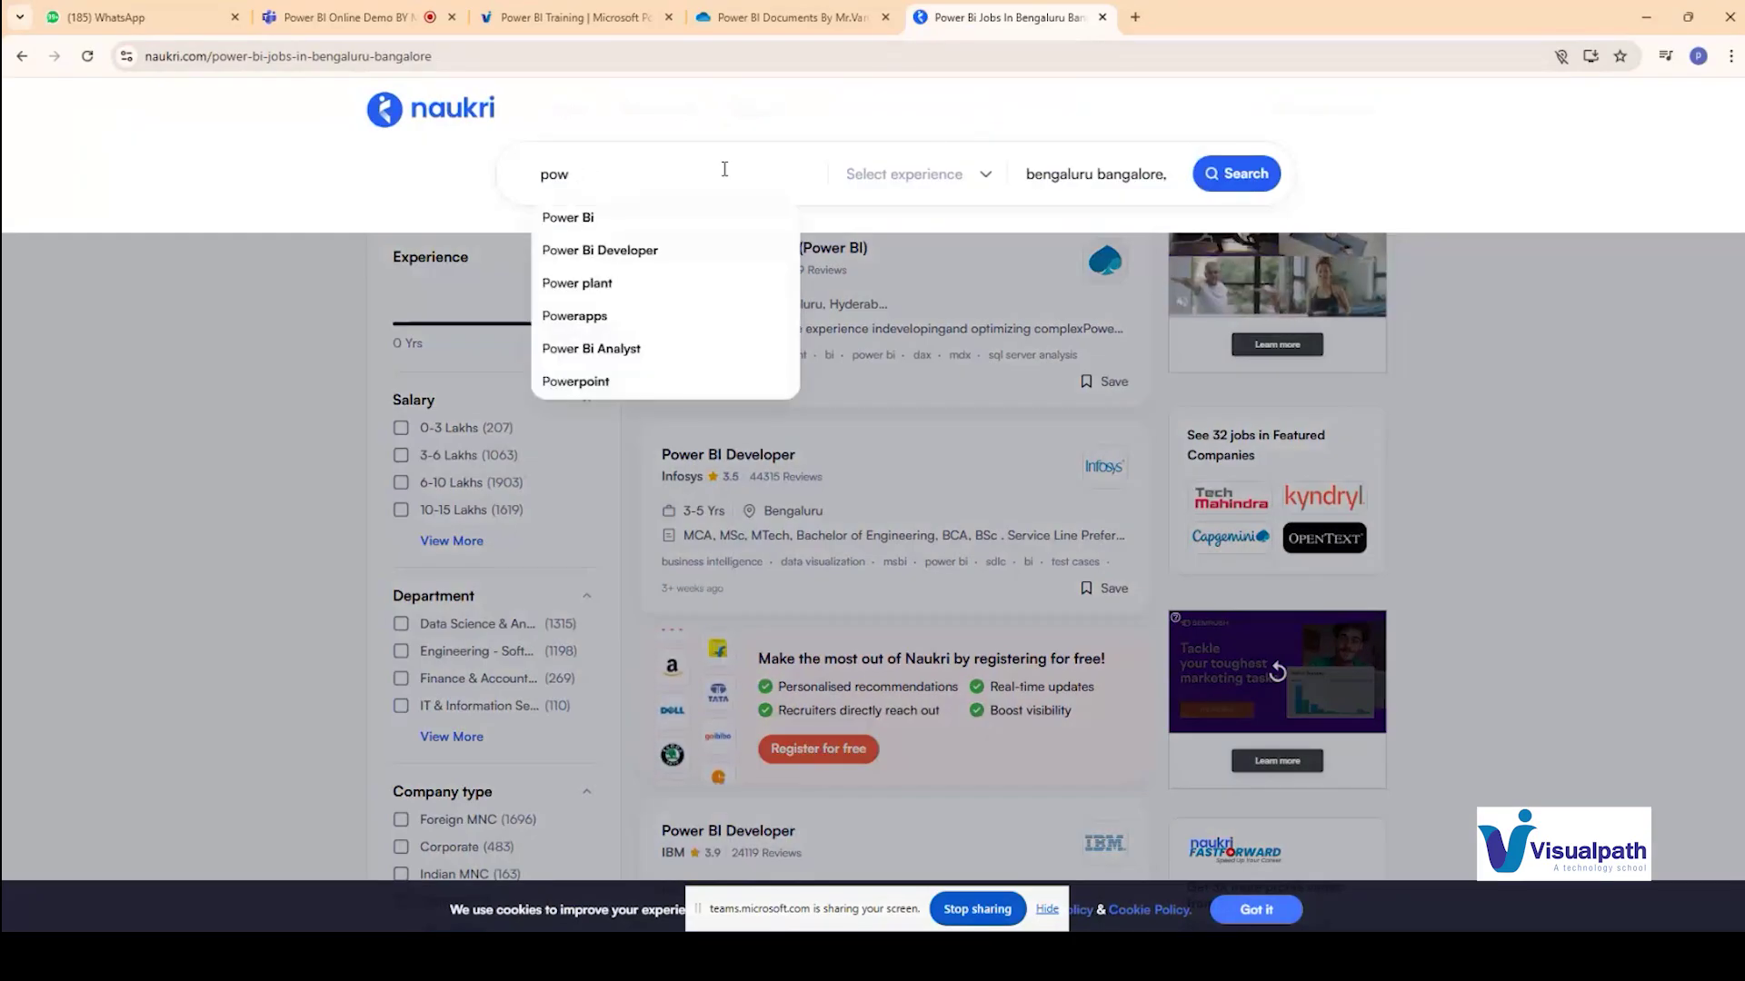
pyautogui.press('BackSpace')
pyautogui.press('BackSpace')
pyautogui.press('BackSpace')
pyautogui.write('bi ma')
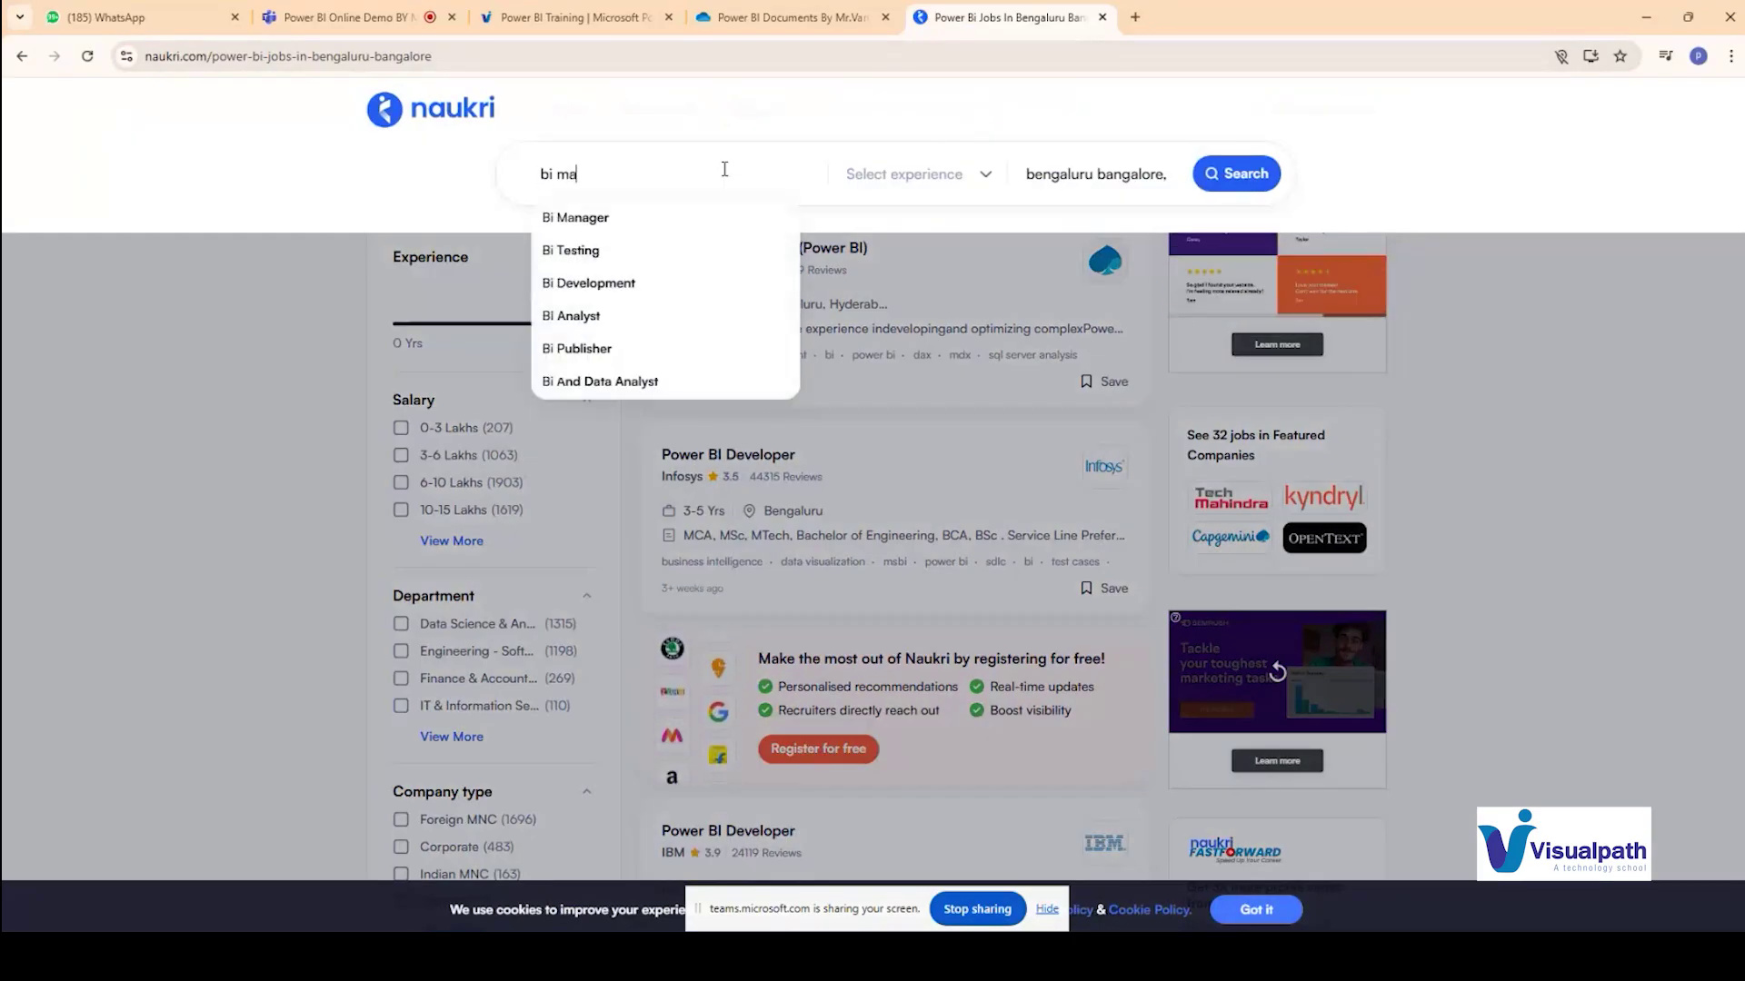
pyautogui.write('nag')
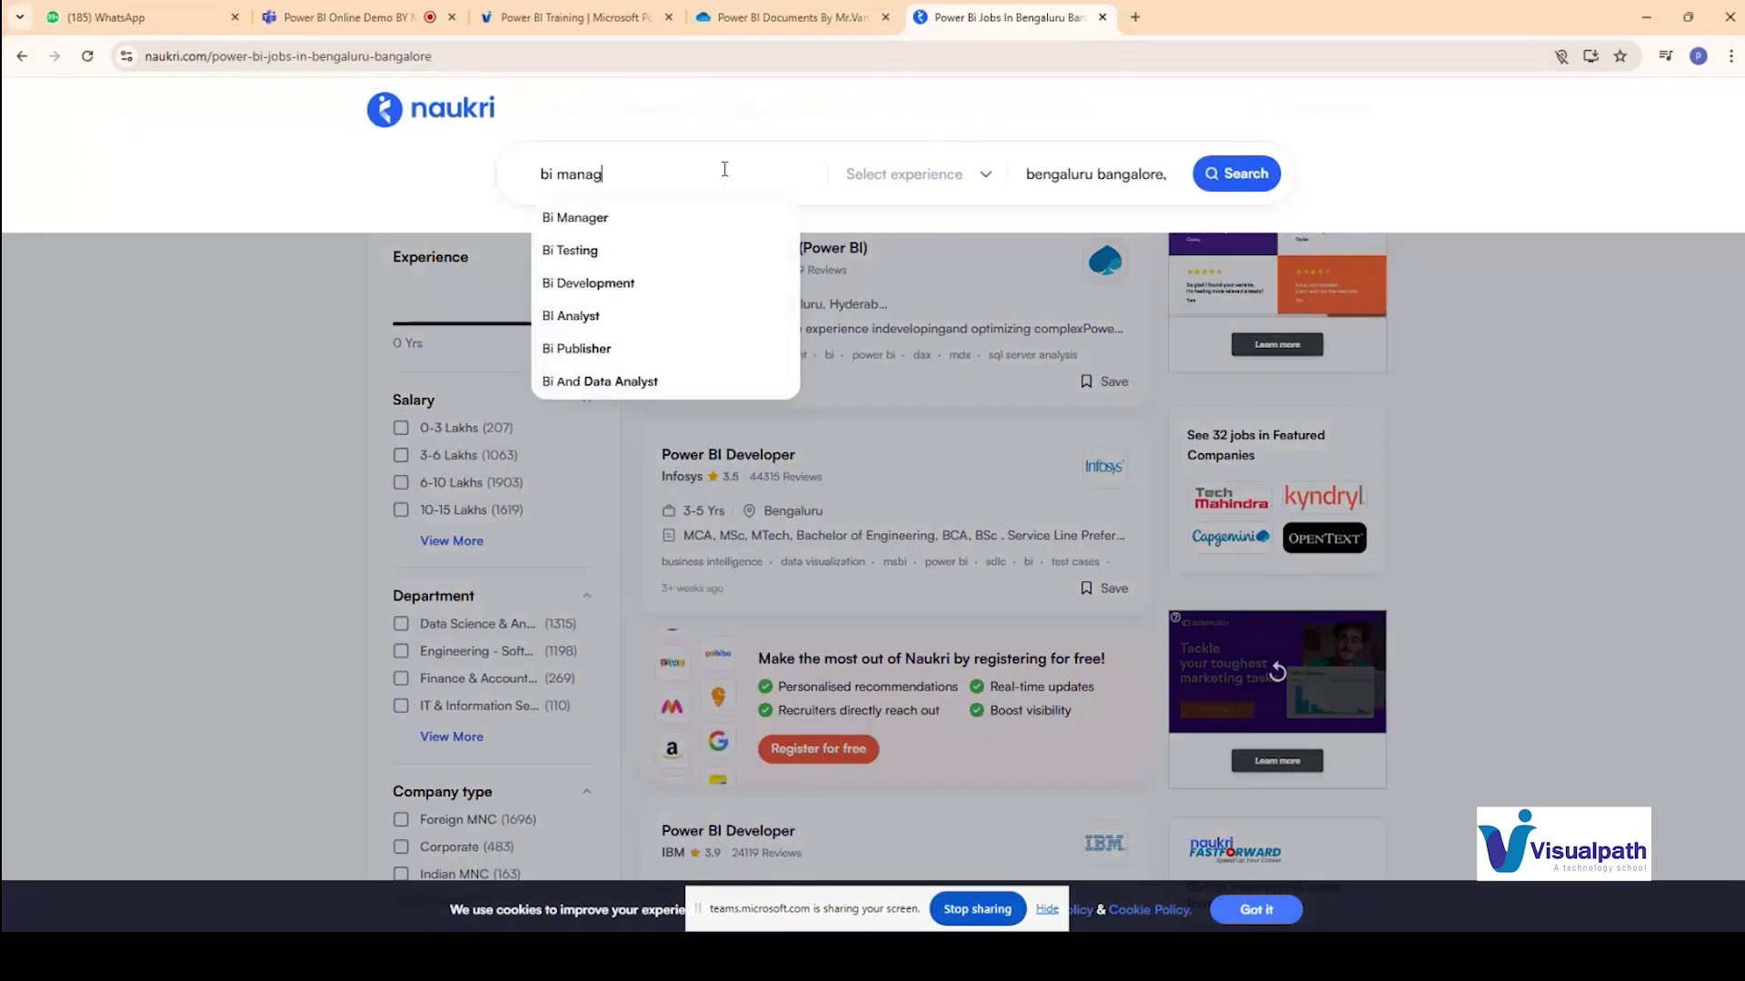
pyautogui.click(657, 225)
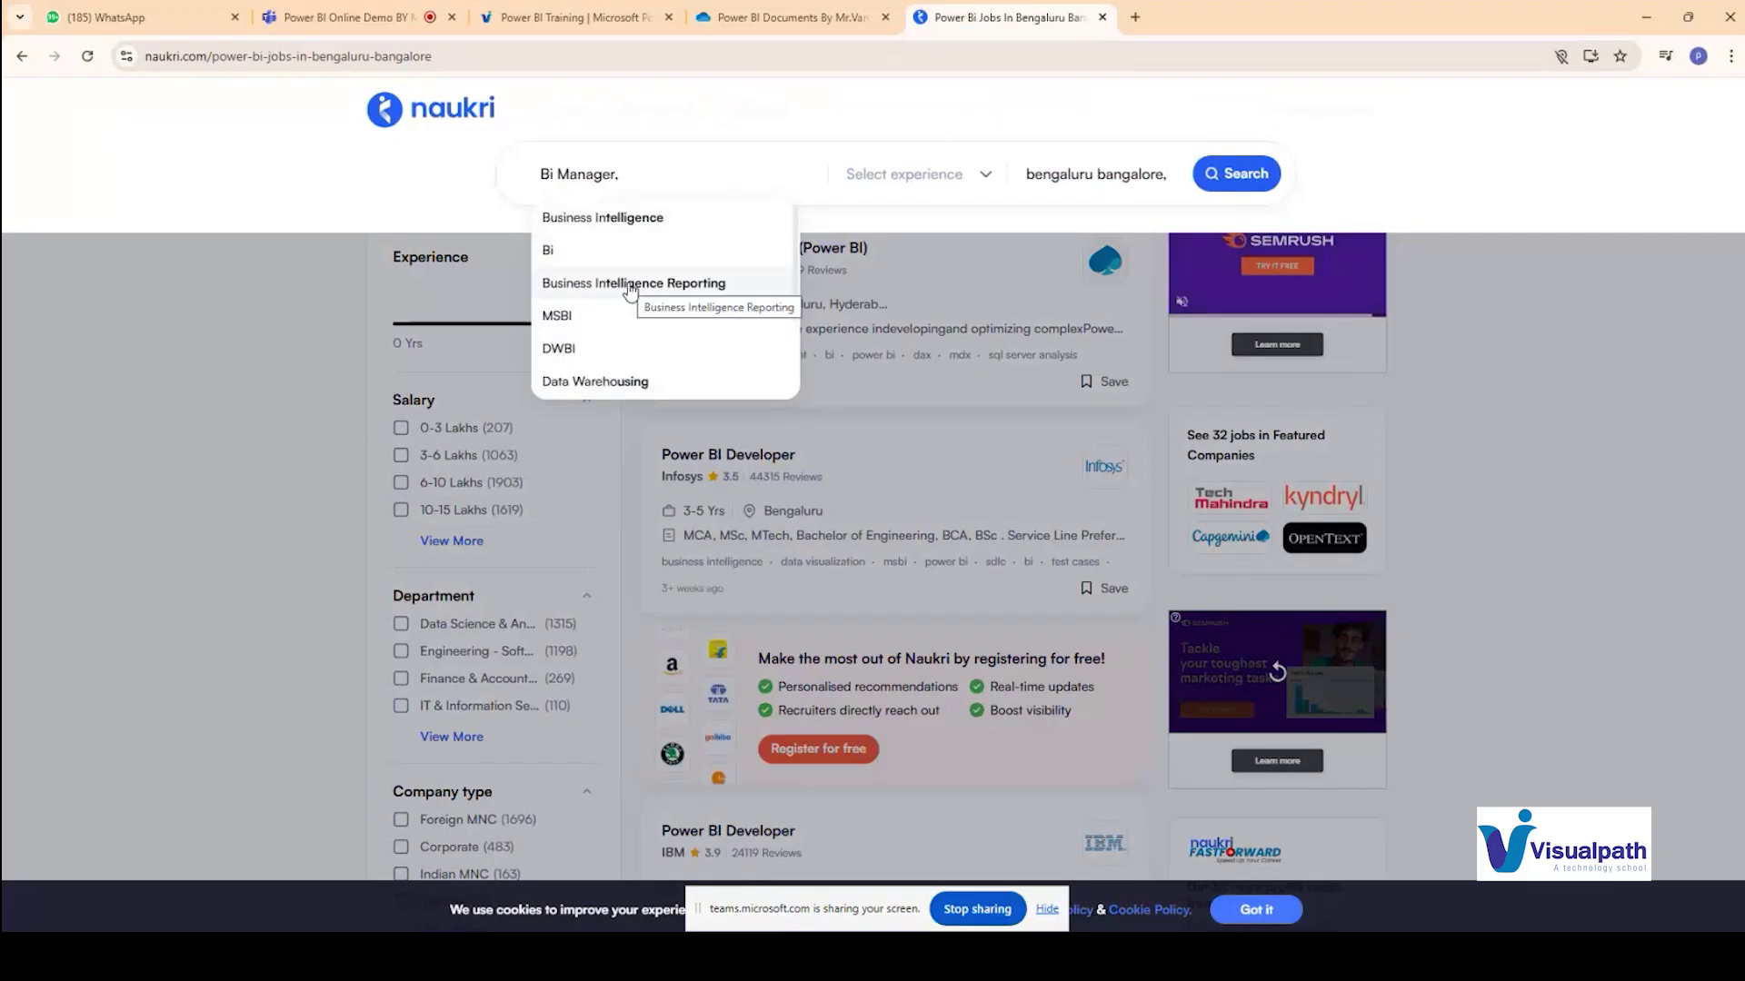
# Add Bi and Business Intelligence as search keywords, run the Bengaluru job search and look through the listings
pyautogui.click(734, 255)
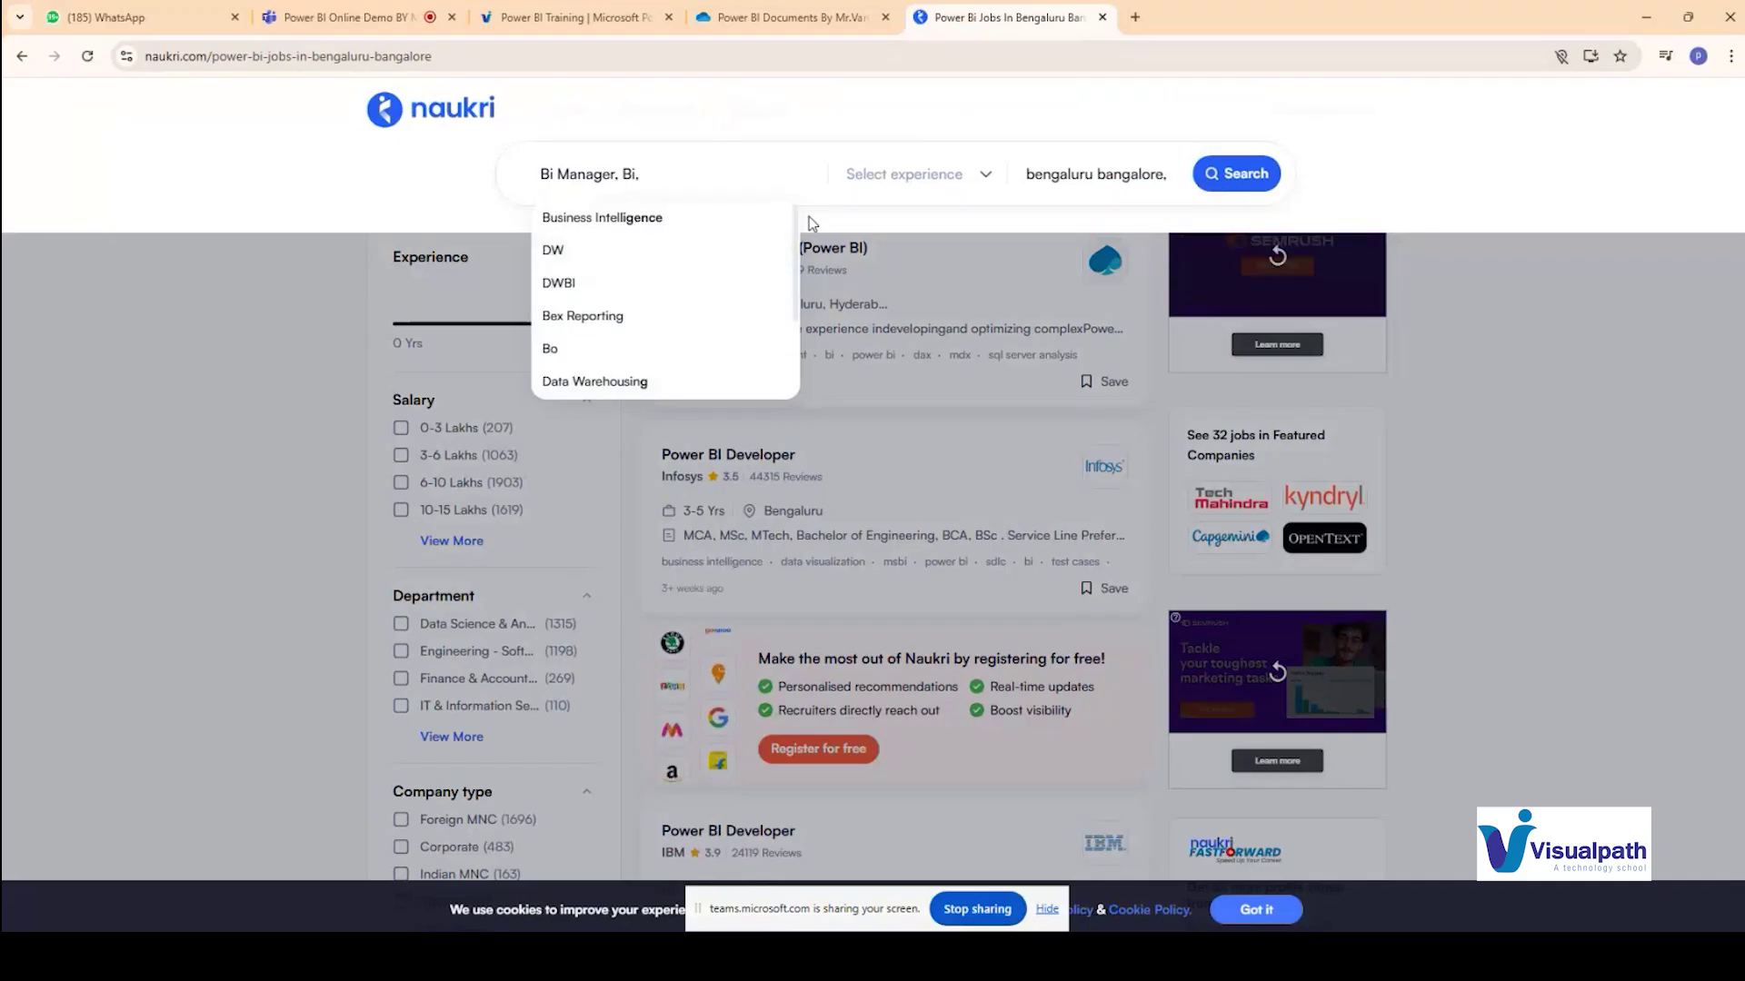
pyautogui.click(624, 219)
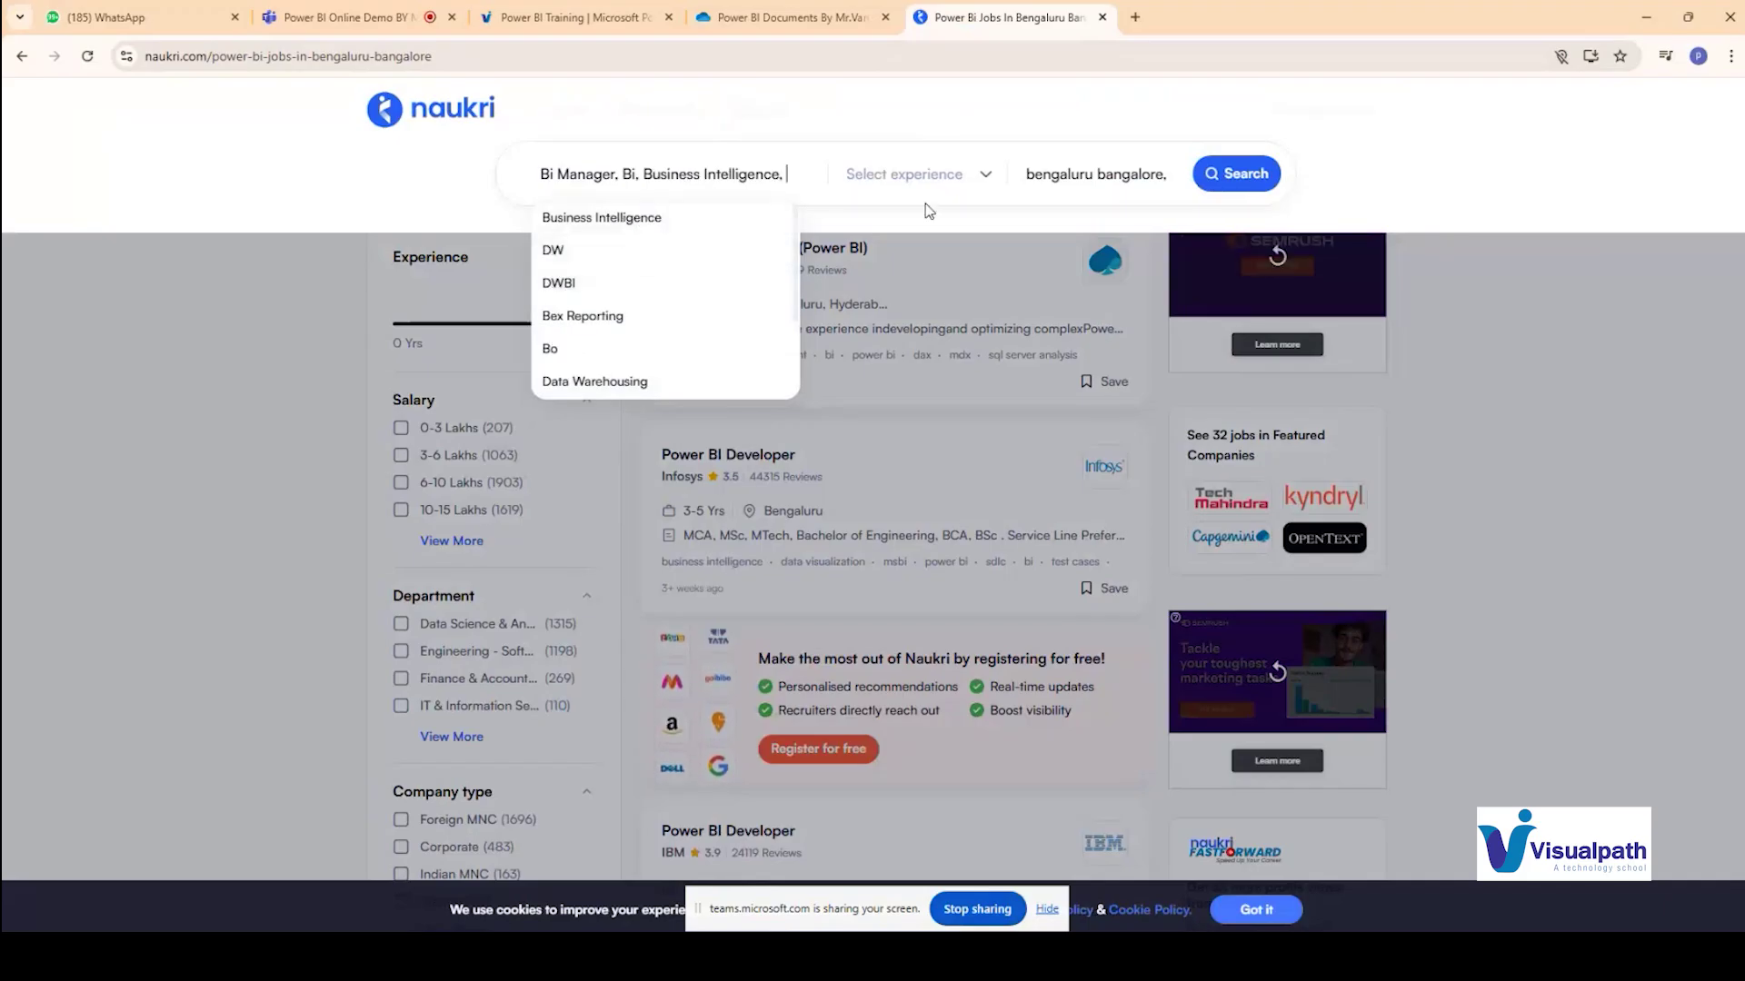
pyautogui.click(1220, 180)
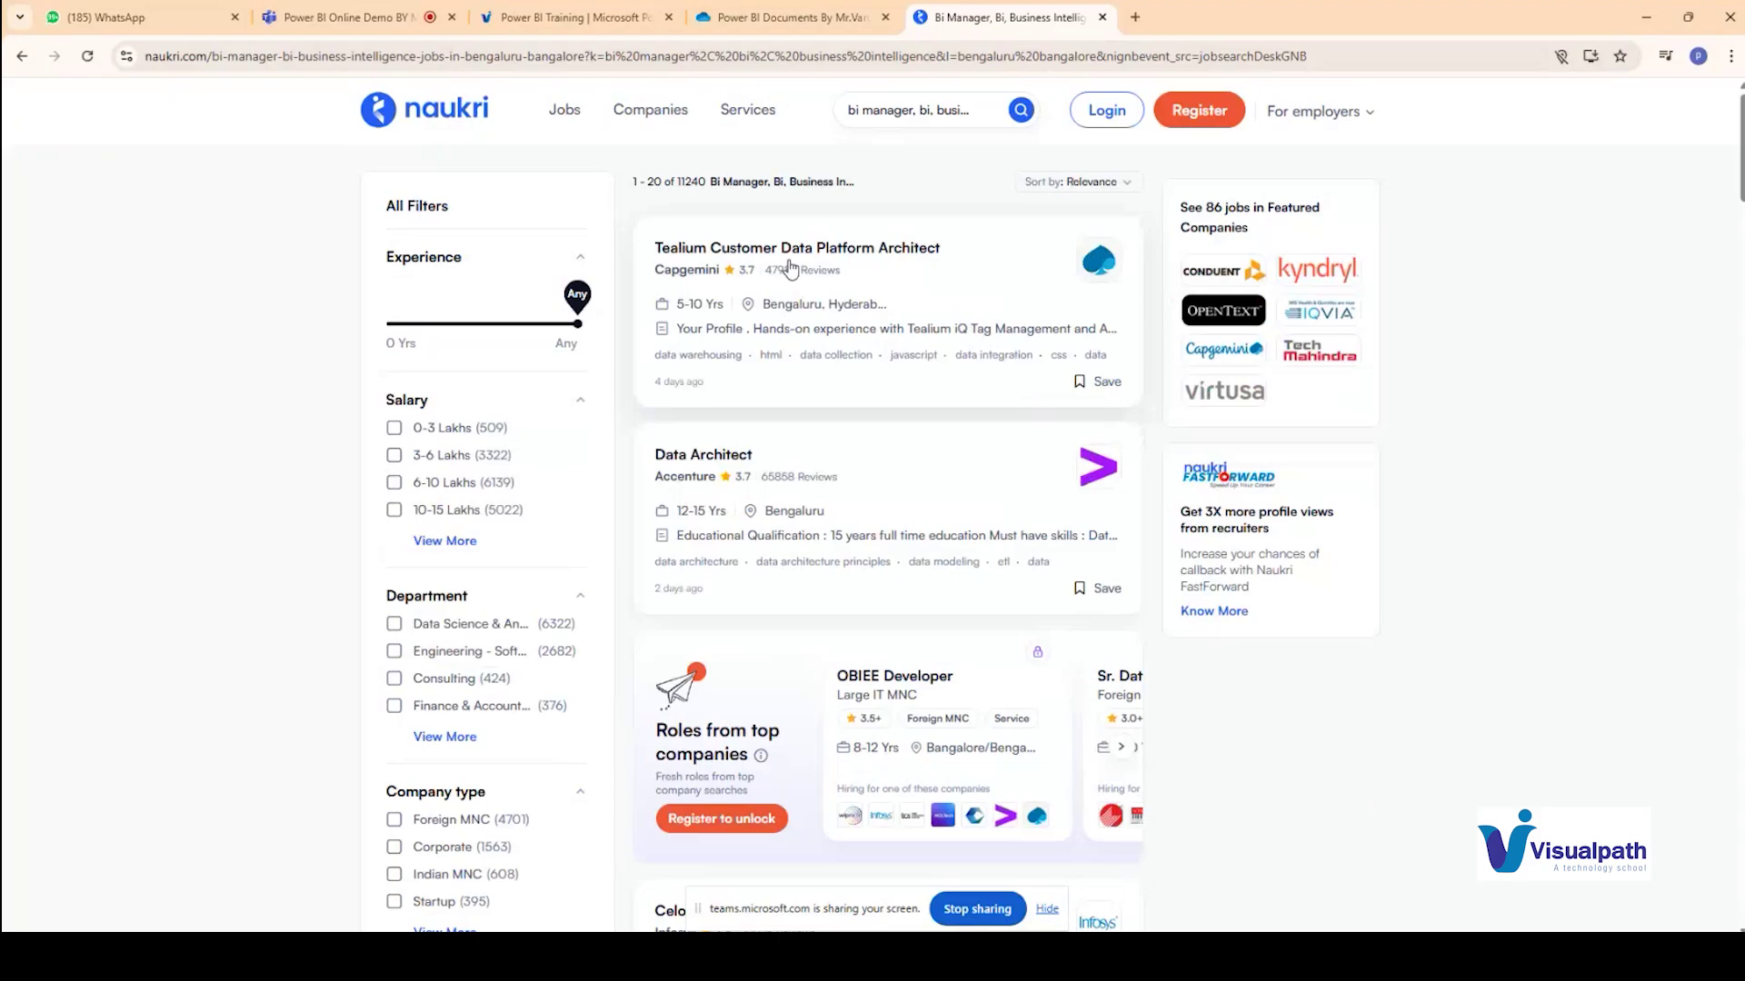
pyautogui.scroll(-5, 826, 523)
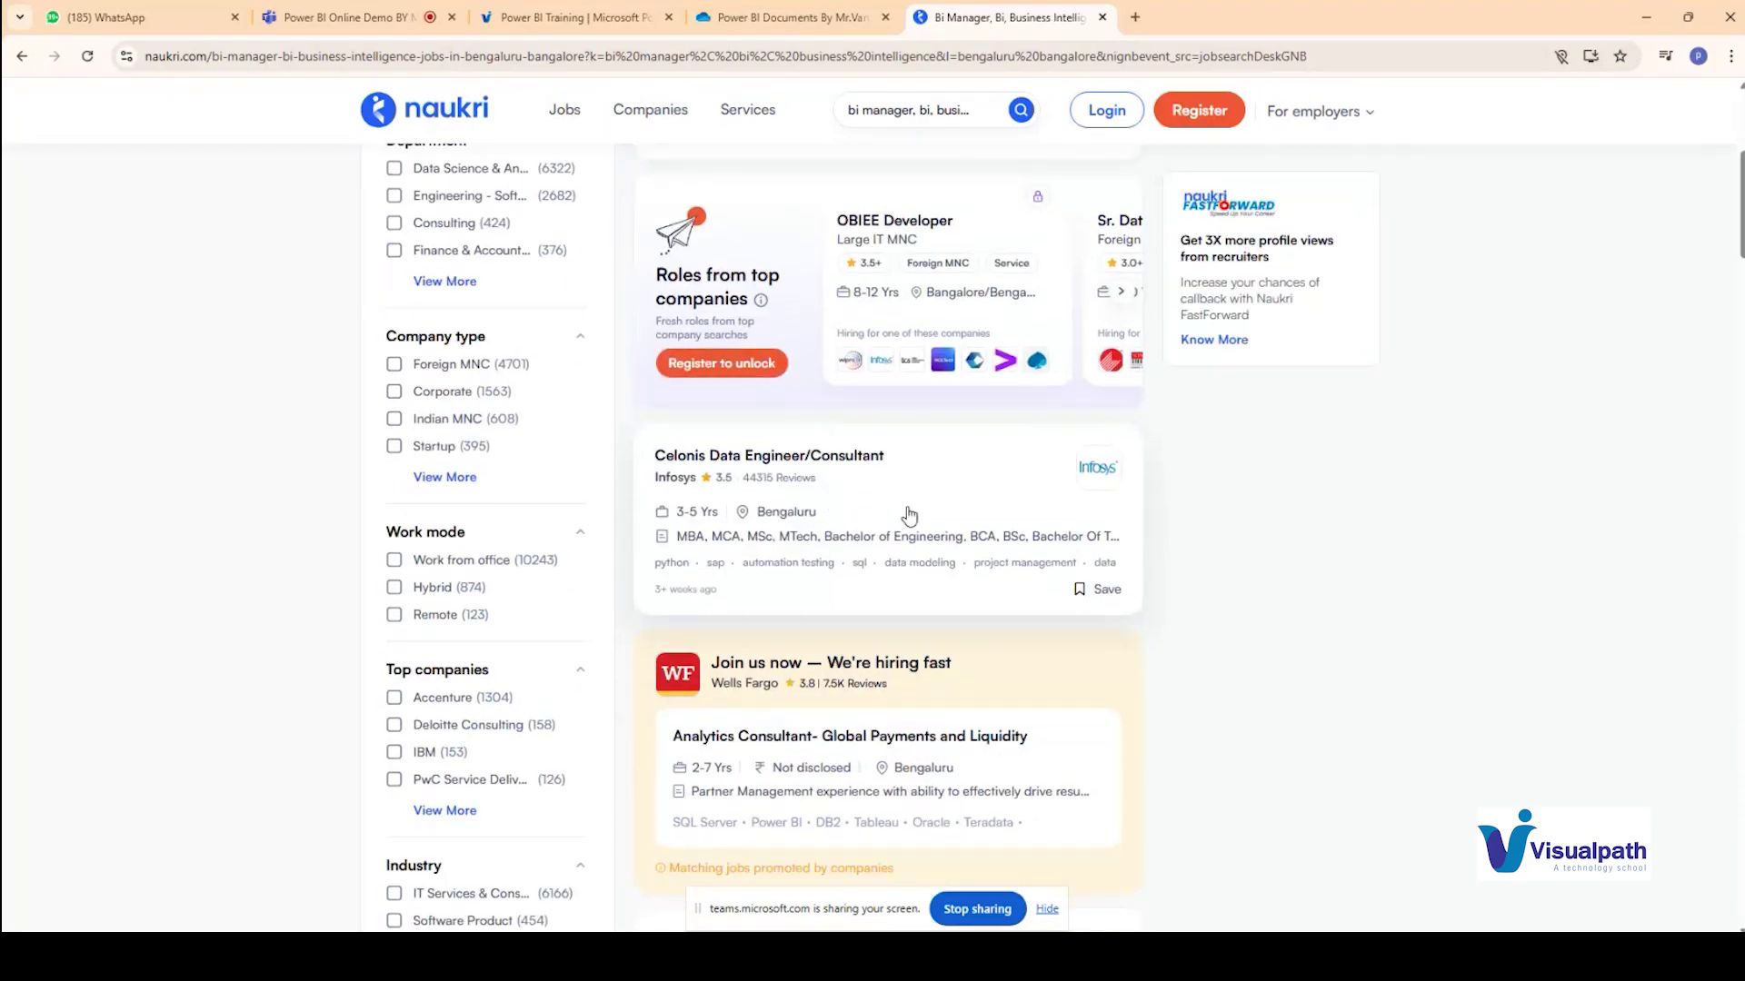
pyautogui.scroll(-4, 982, 518)
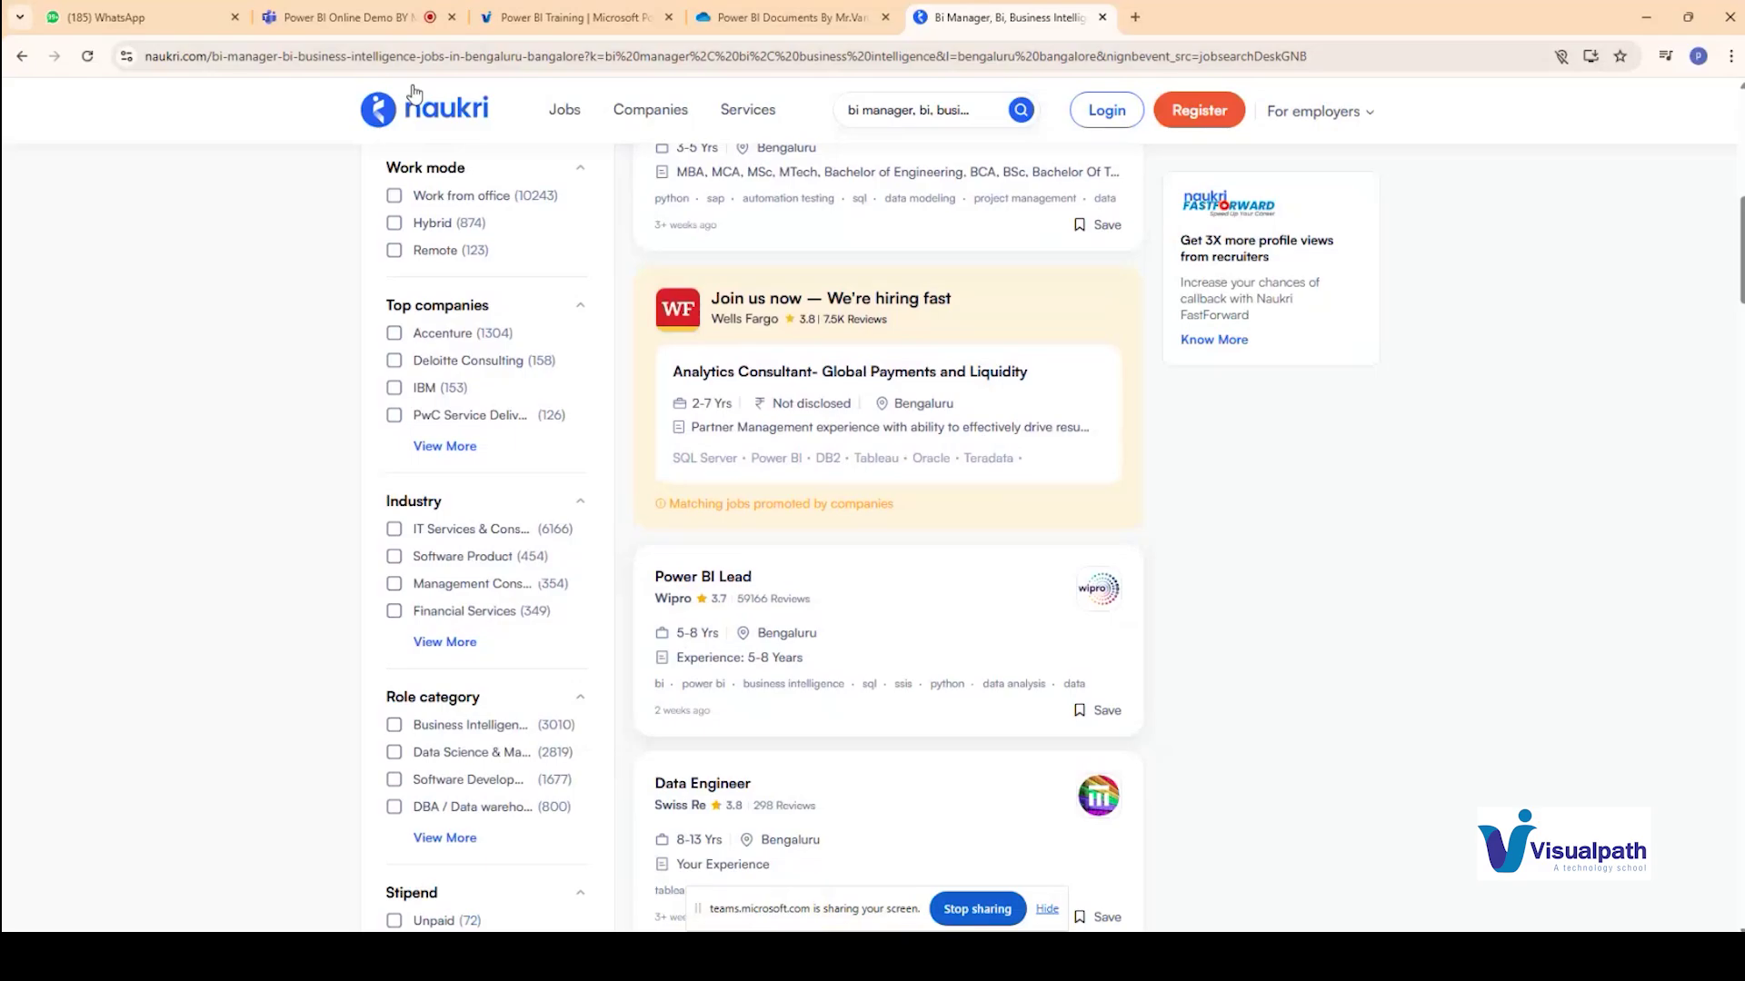
# Switch to the untitled Power BI Desktop report and examine the Database and Microsoft Fabric connectors in the full Get Data list
pyautogui.hotkey('alt', 'Tab')
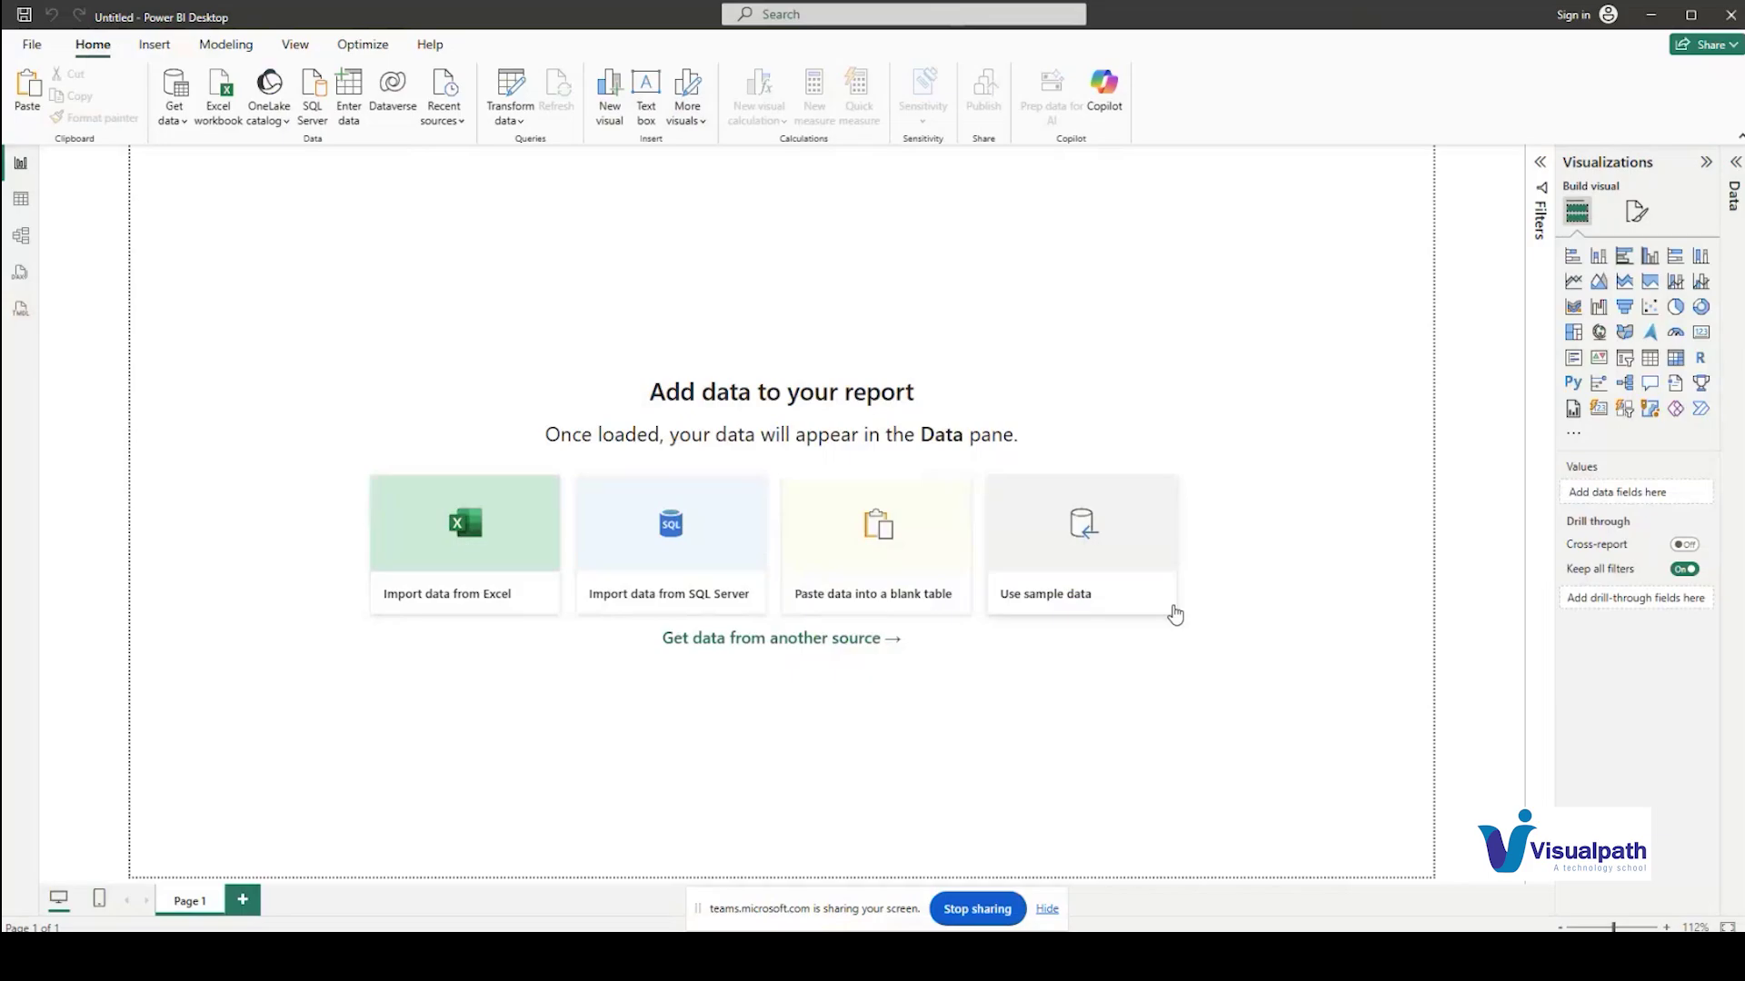
pyautogui.click(181, 124)
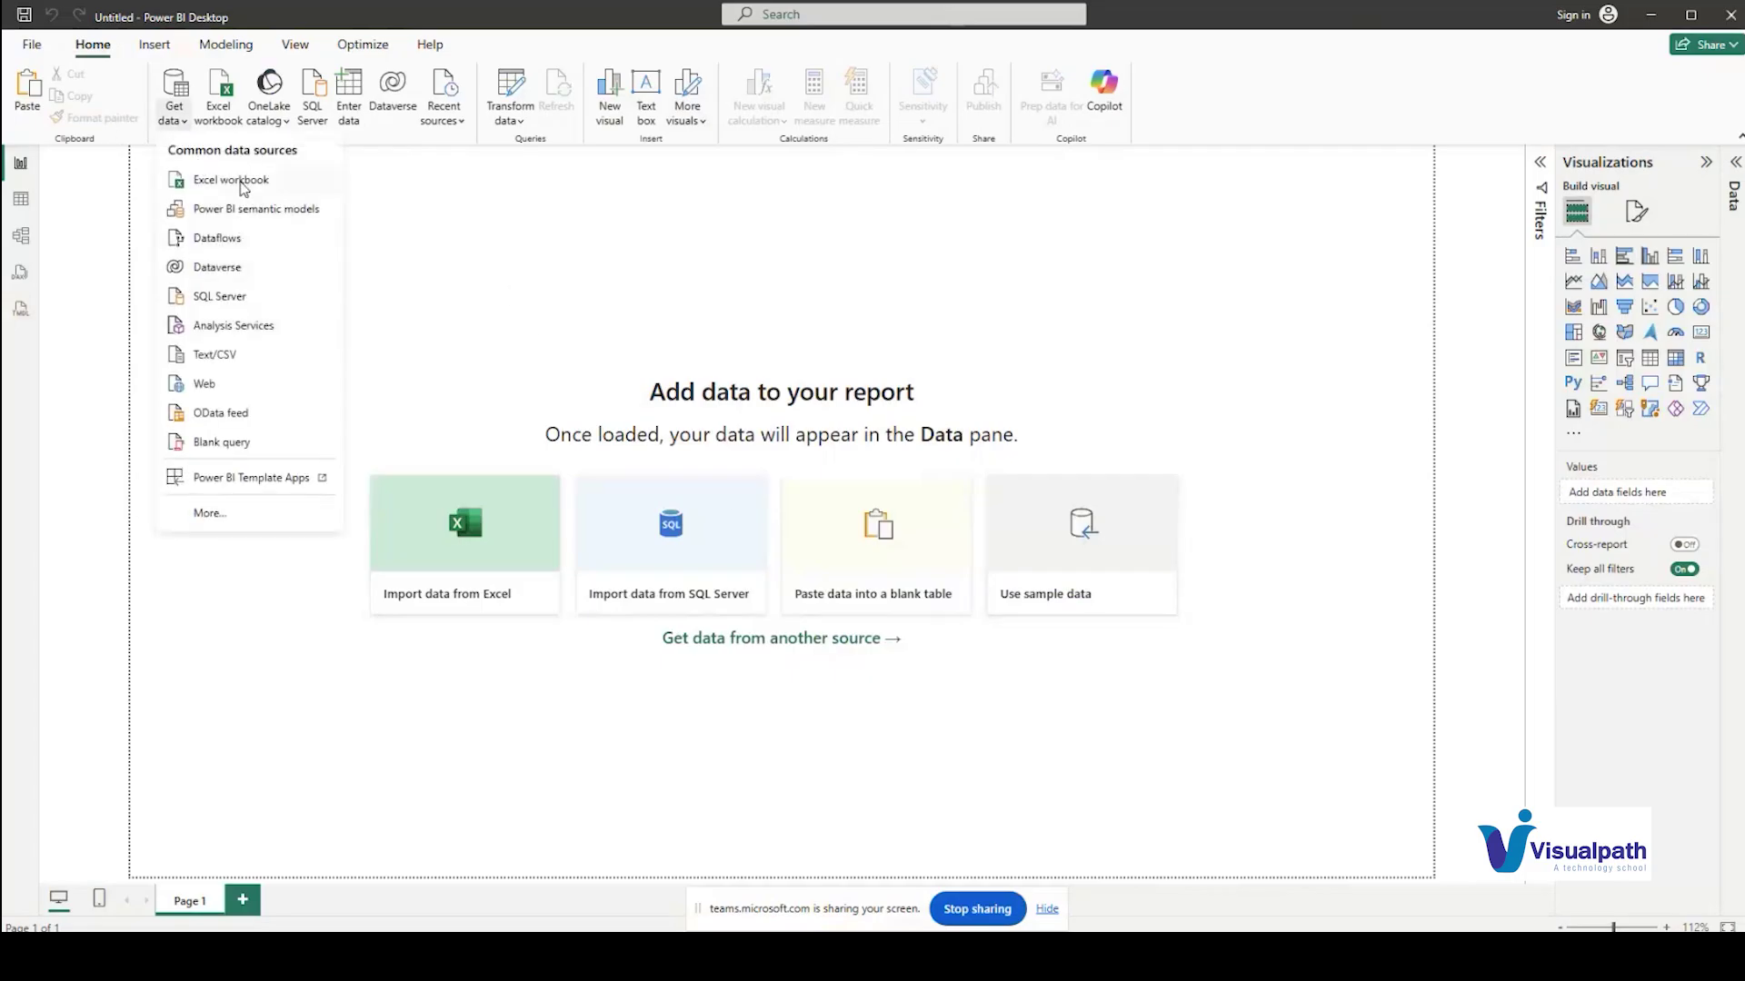
pyautogui.click(231, 512)
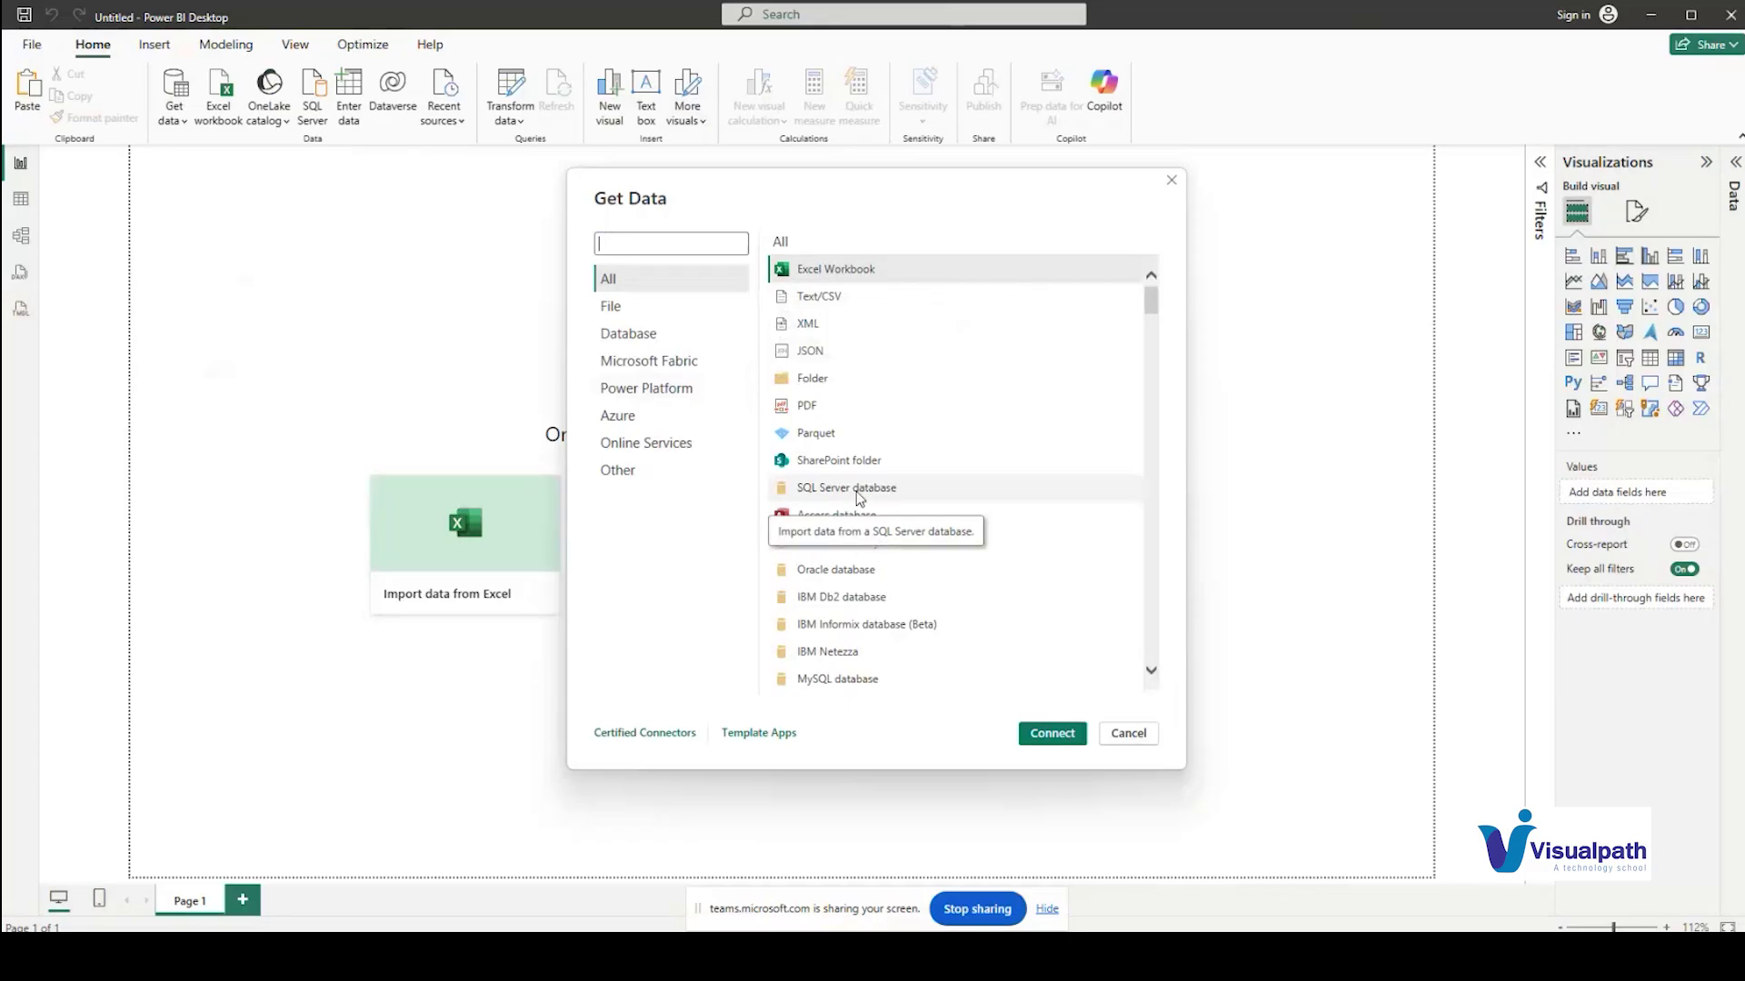
pyautogui.click(644, 338)
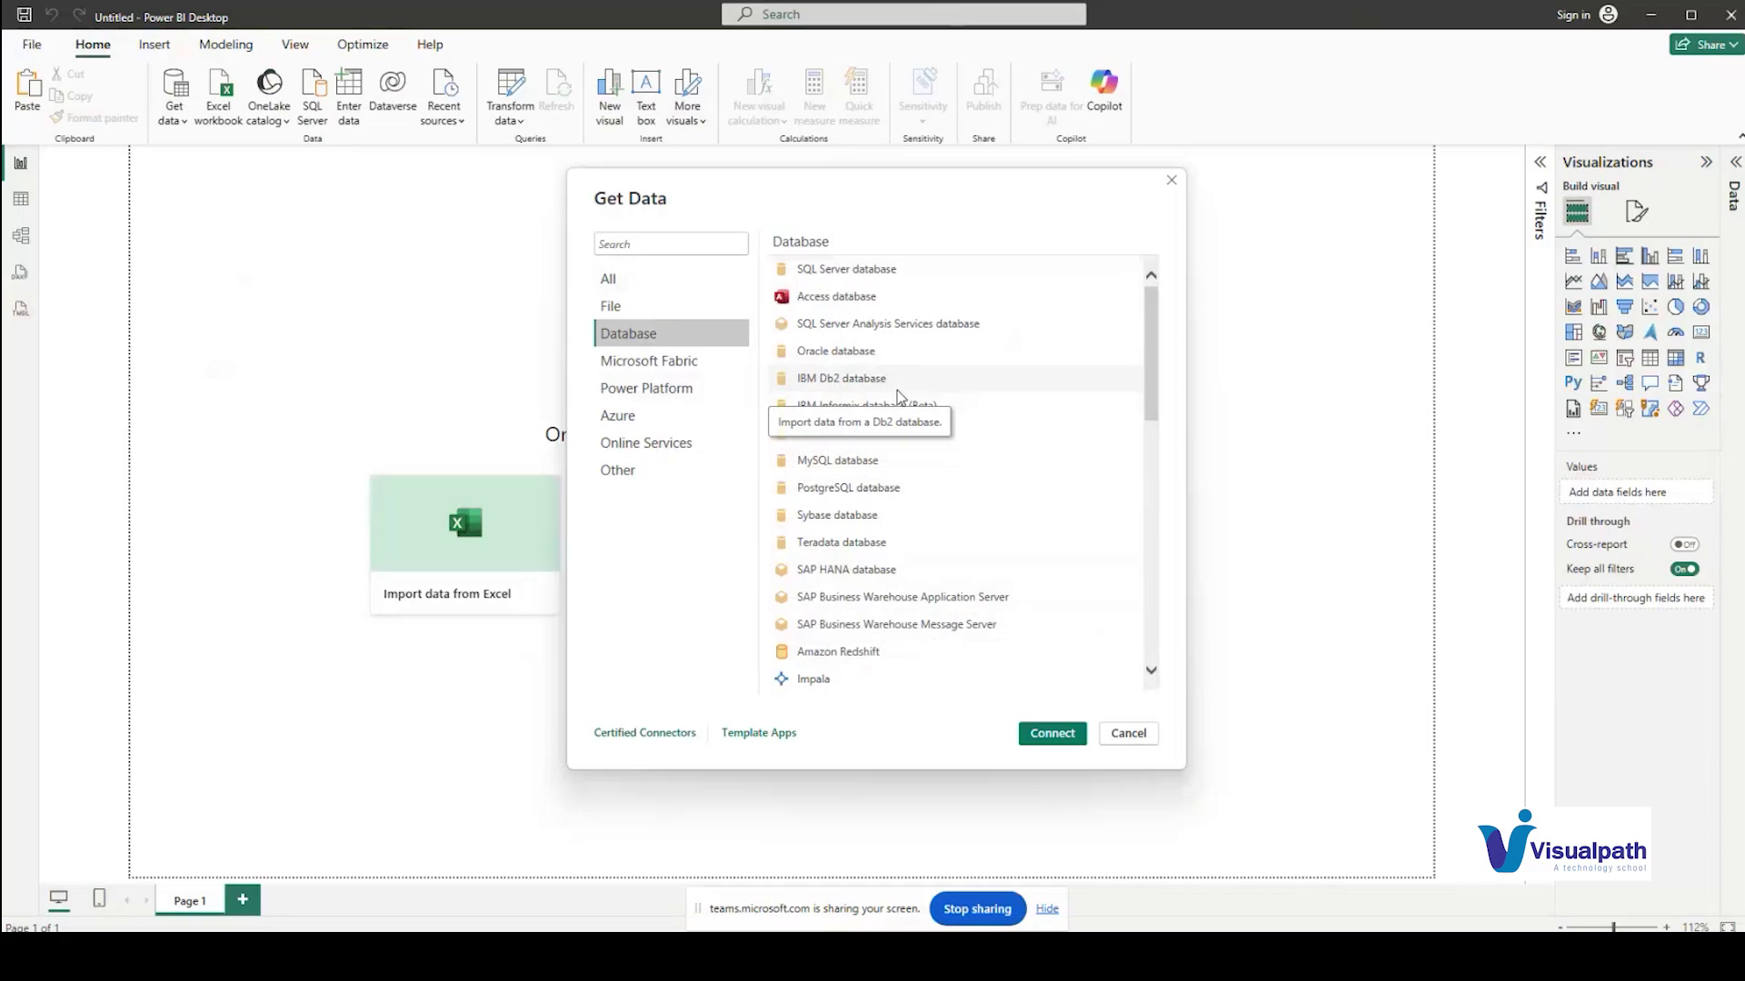
pyautogui.click(672, 363)
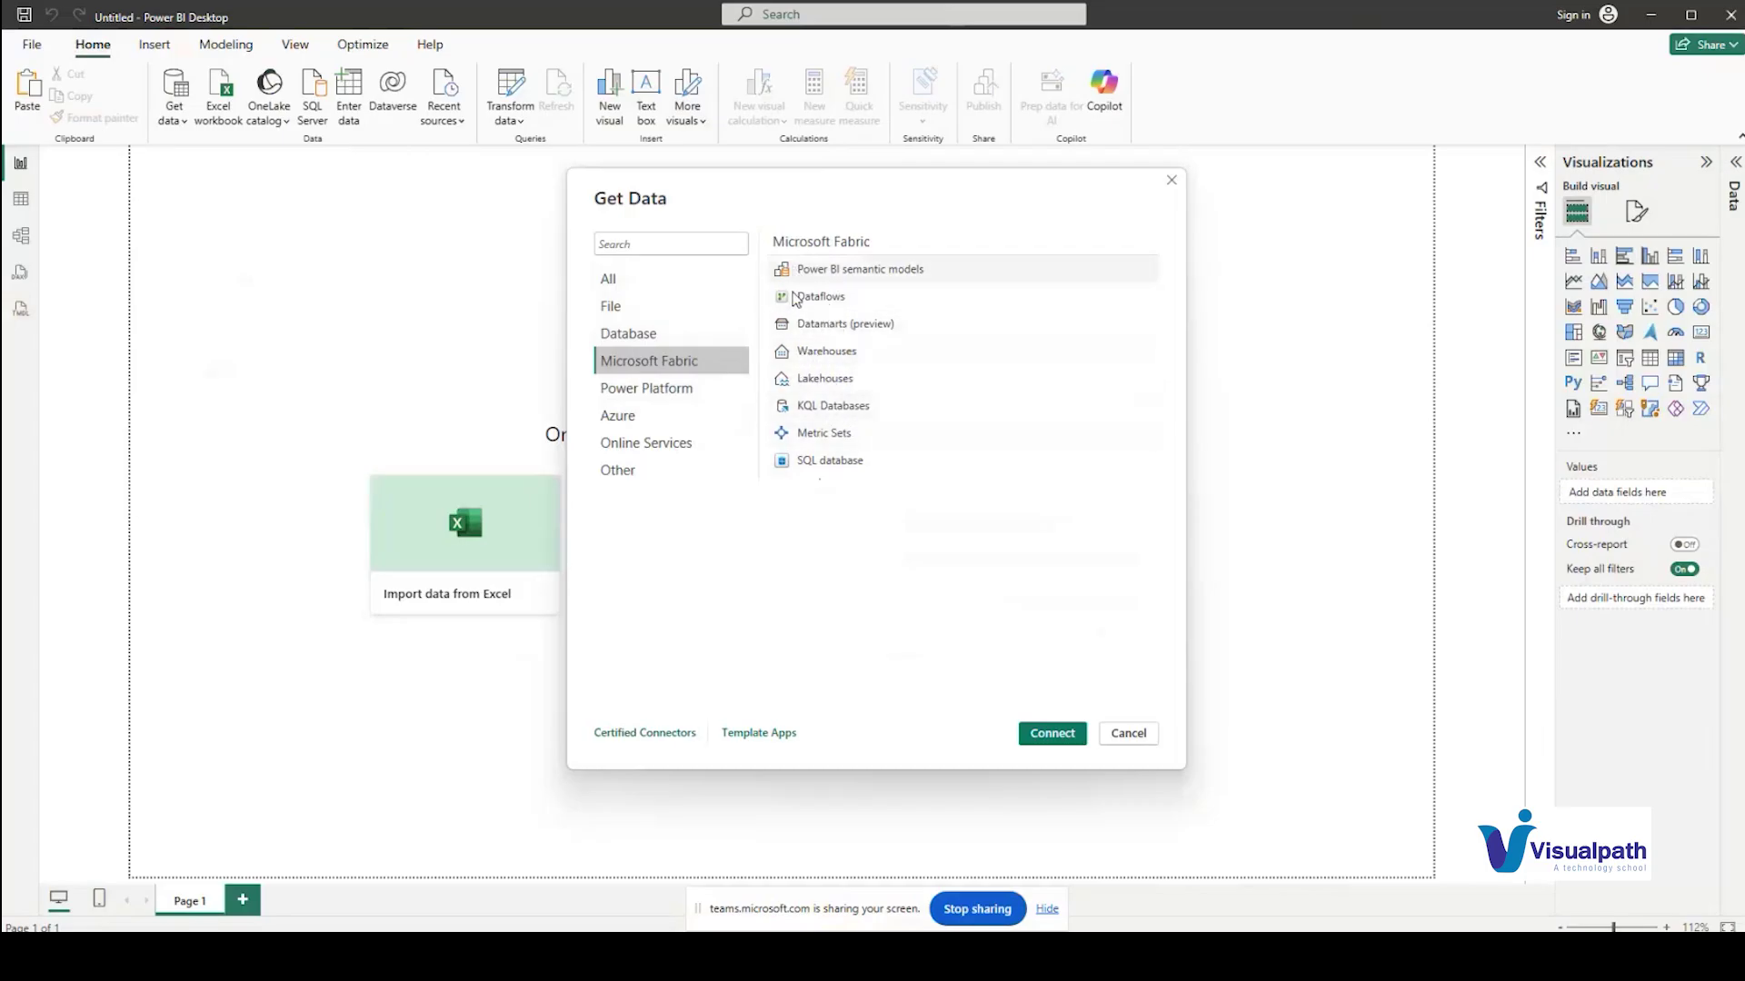
pyautogui.click(662, 334)
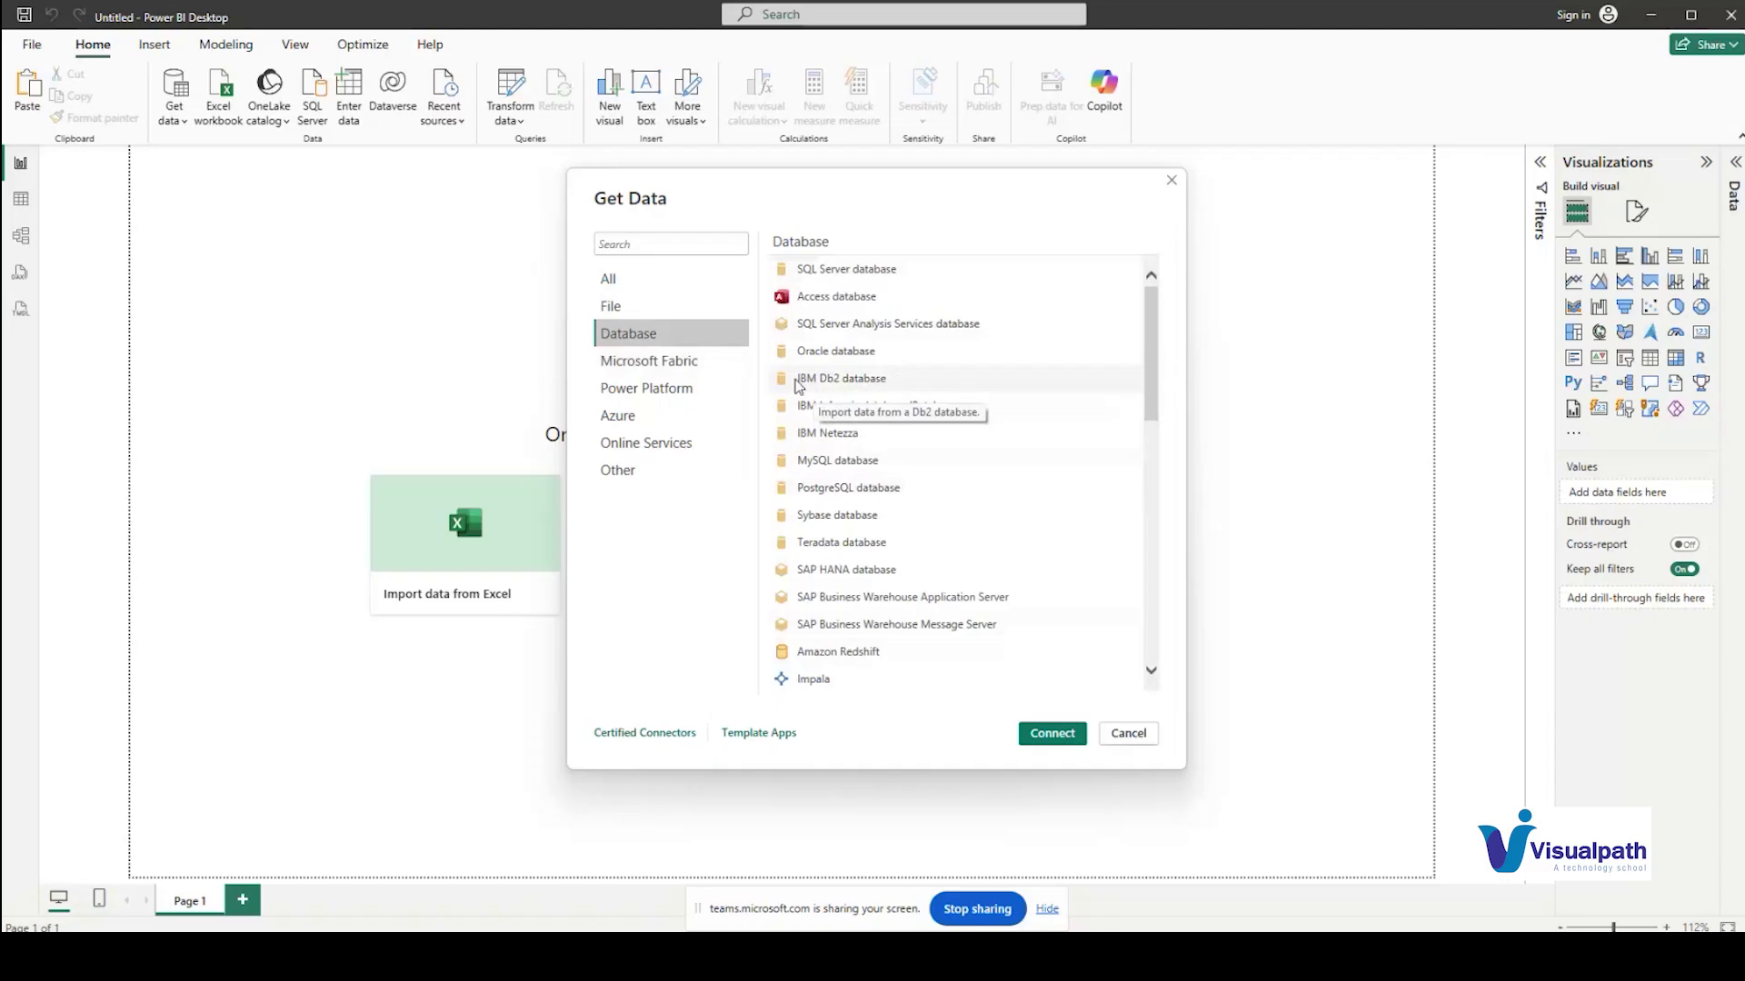
pyautogui.click(713, 366)
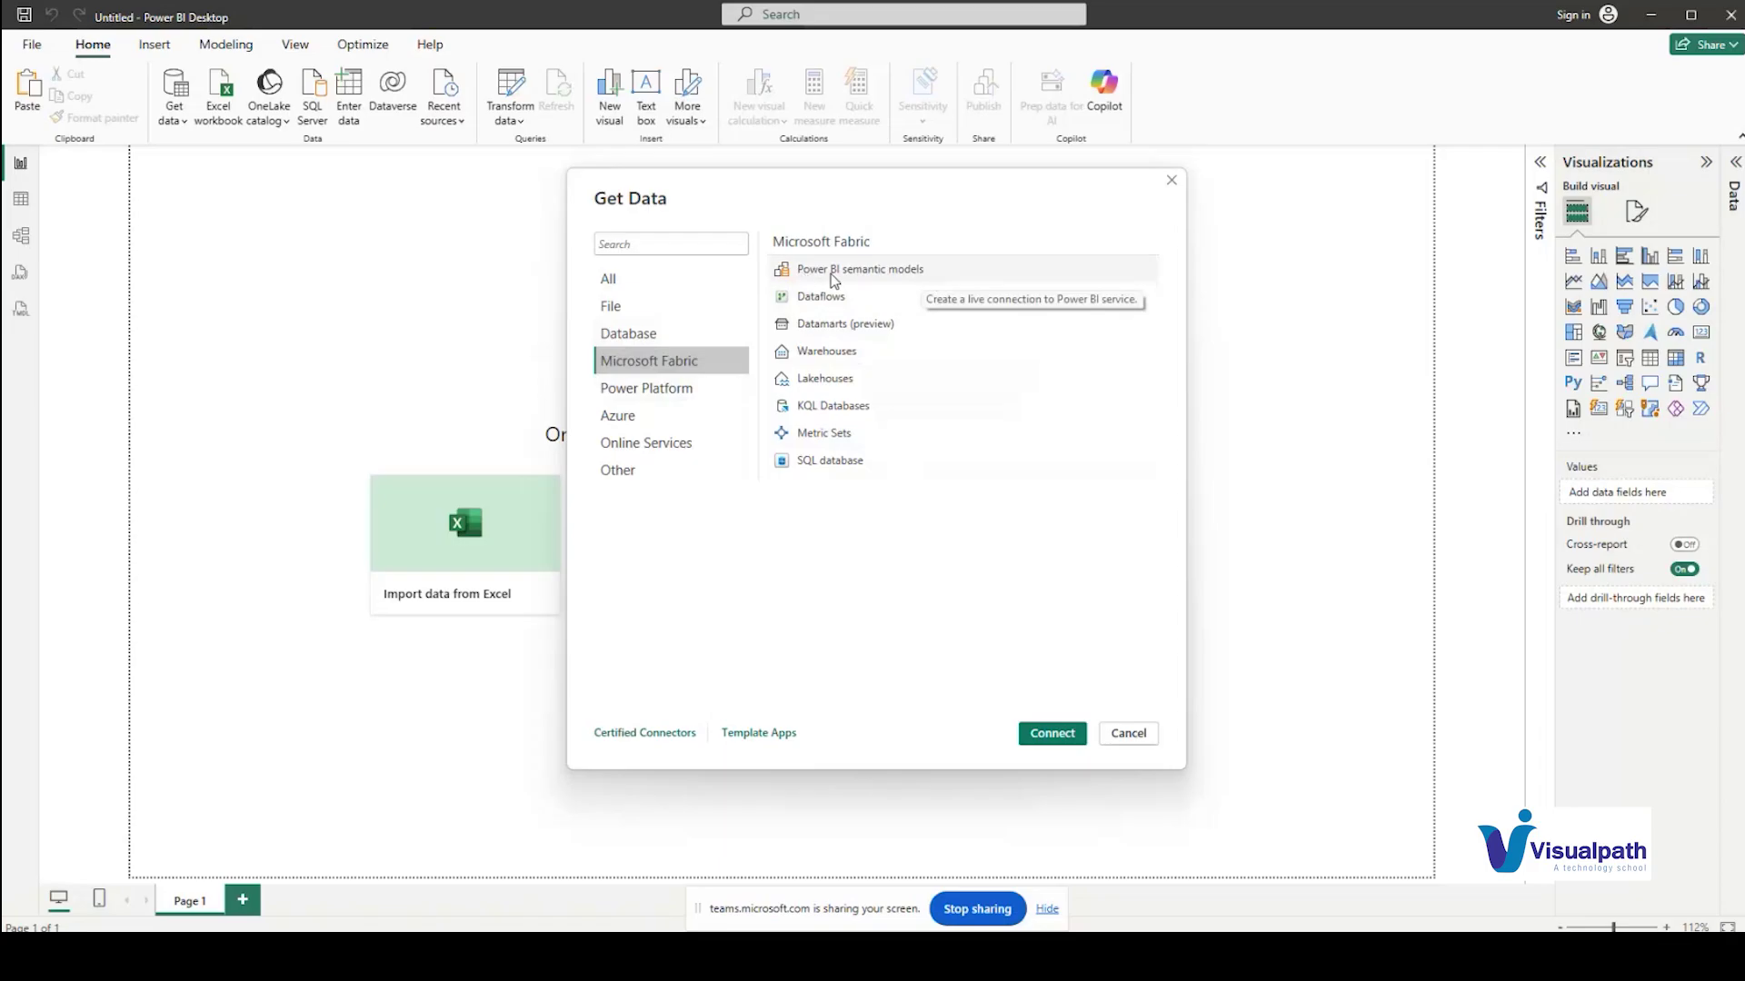
pyautogui.click(1170, 182)
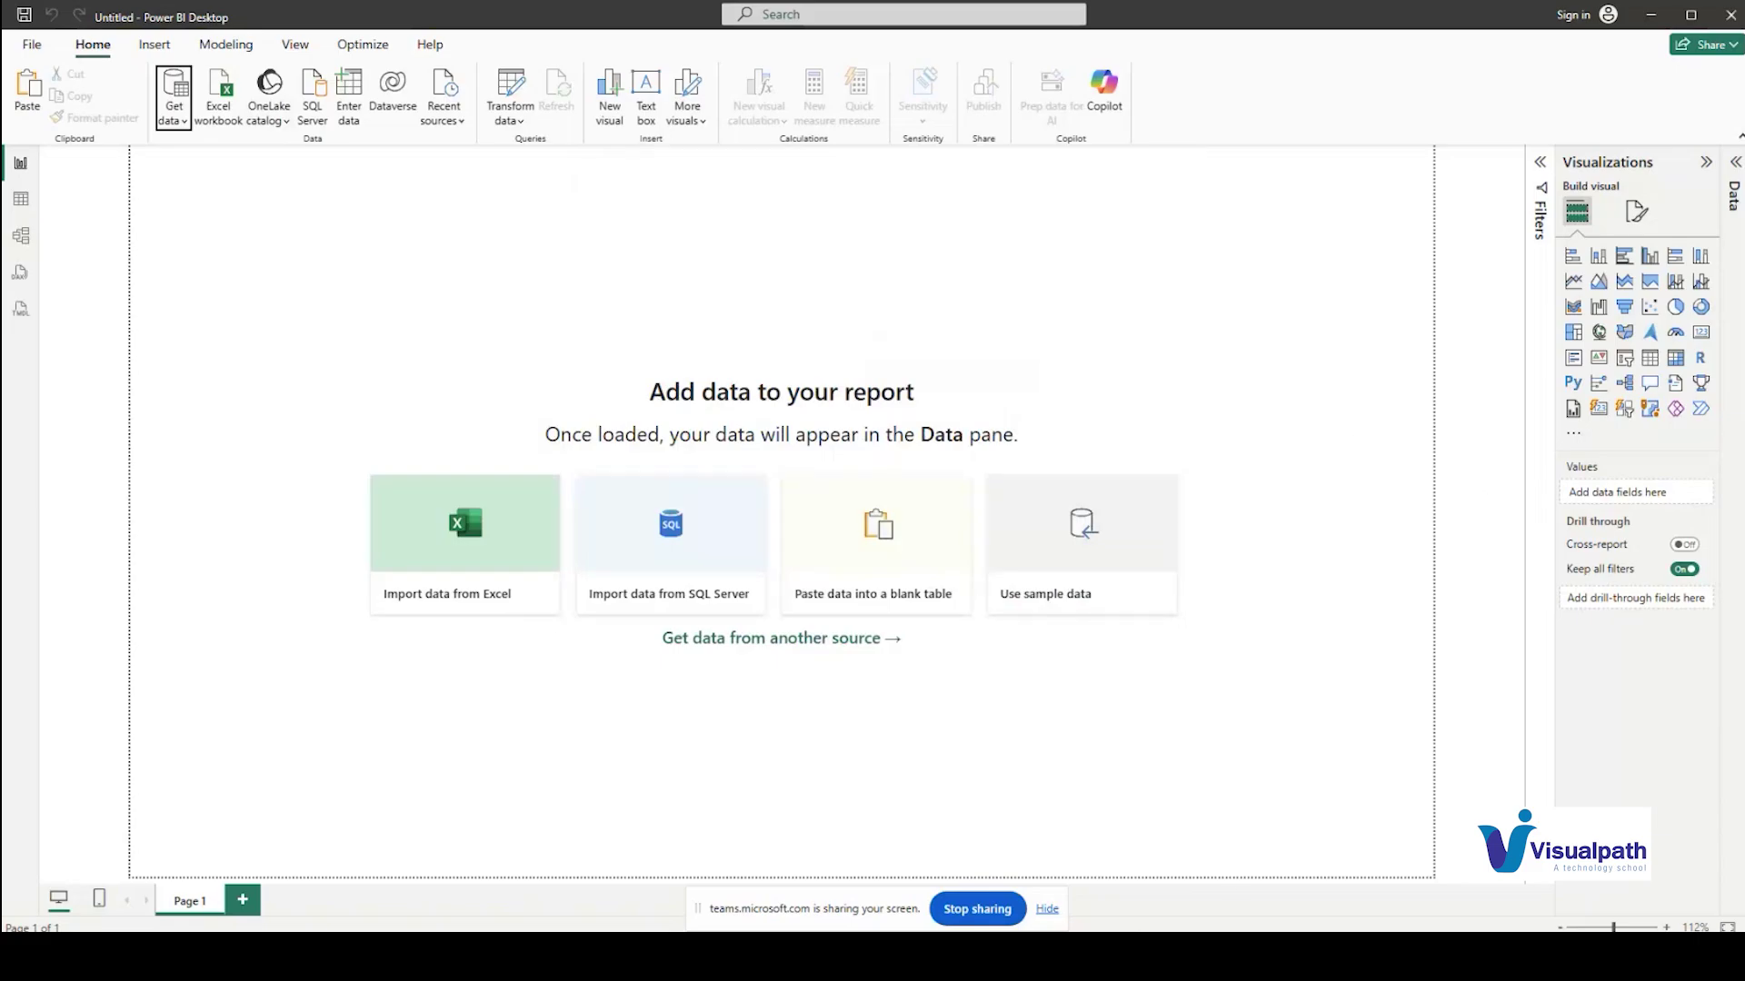
# Switch to the Power BI Intro presentation in PowerPoint and go to the What is Power BI? slide
pyautogui.moveTo(1157, 954)
pyautogui.hotkey('alt', 'Tab')
pyautogui.press('Down')
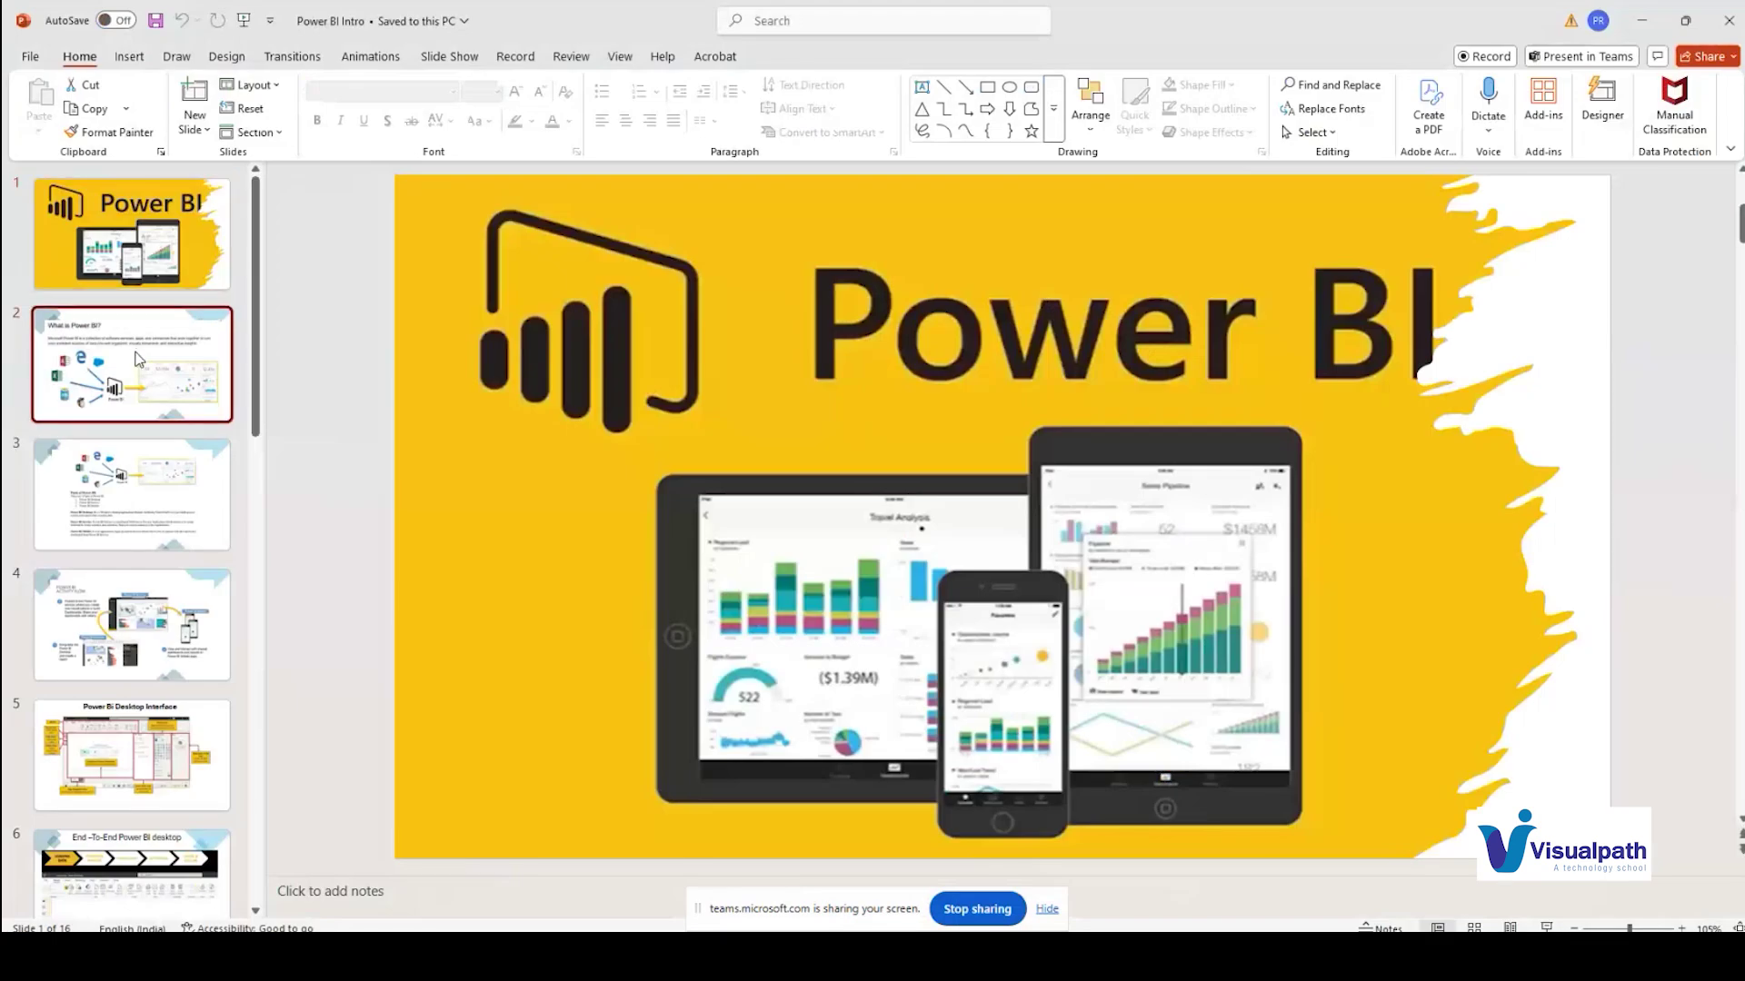
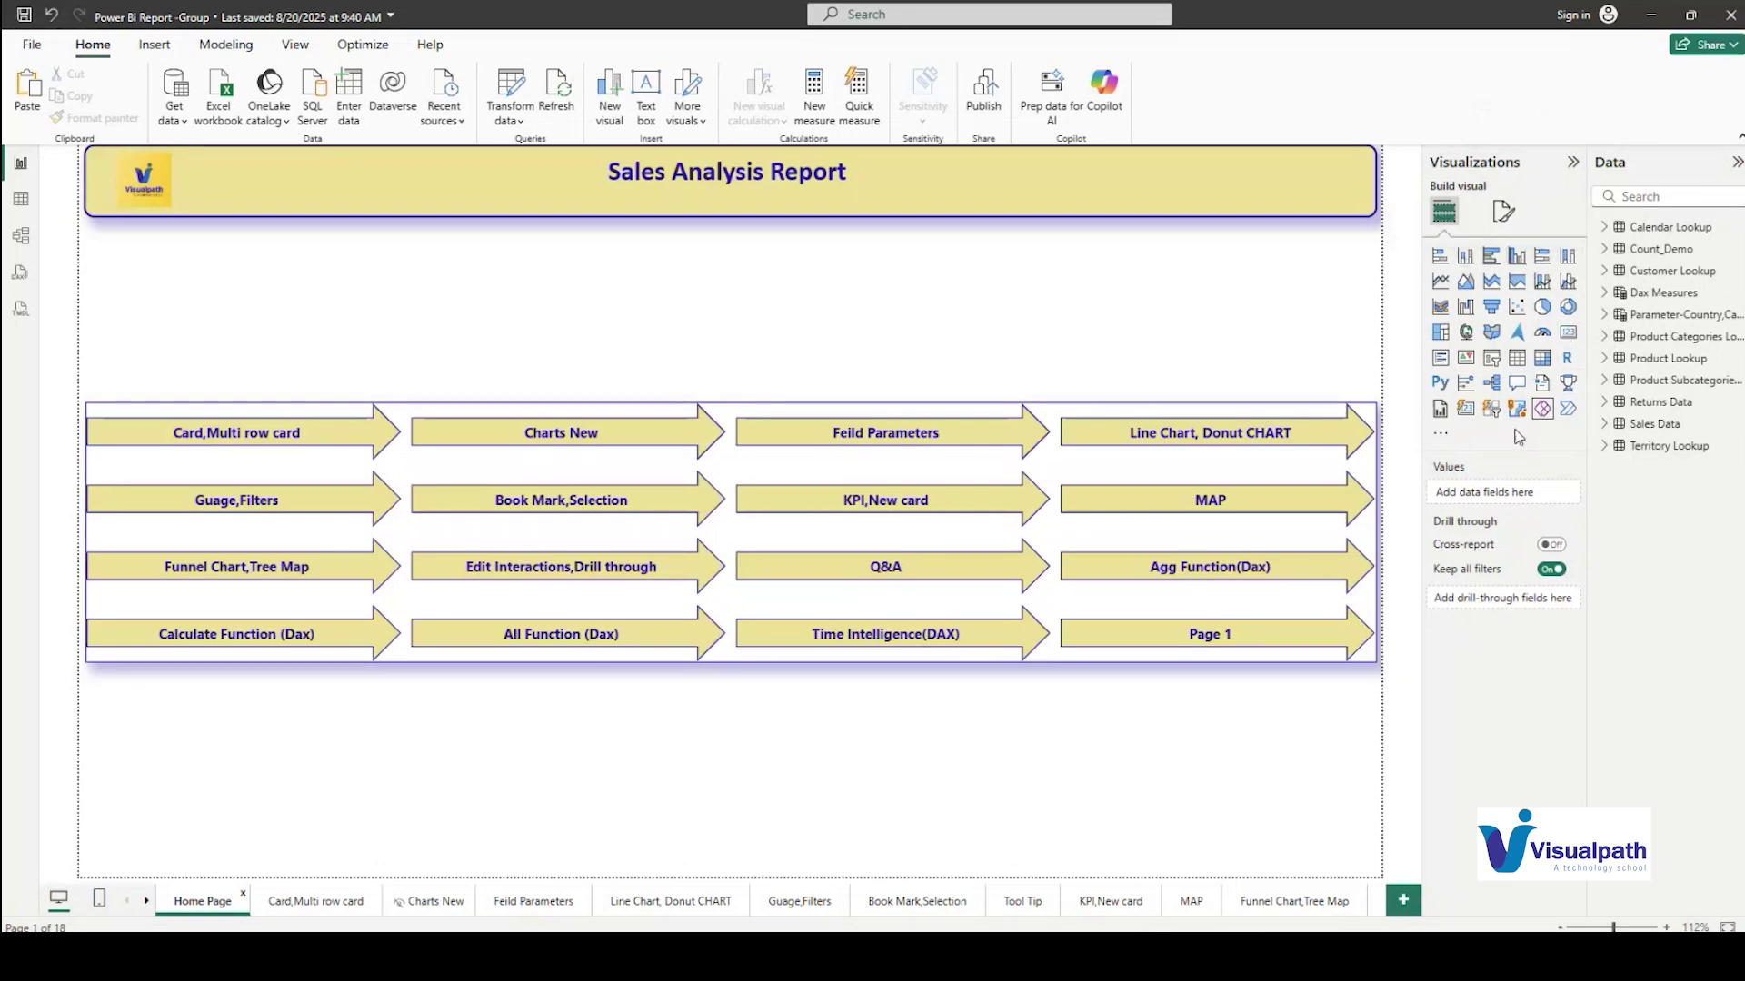
pyautogui.click(1440, 440)
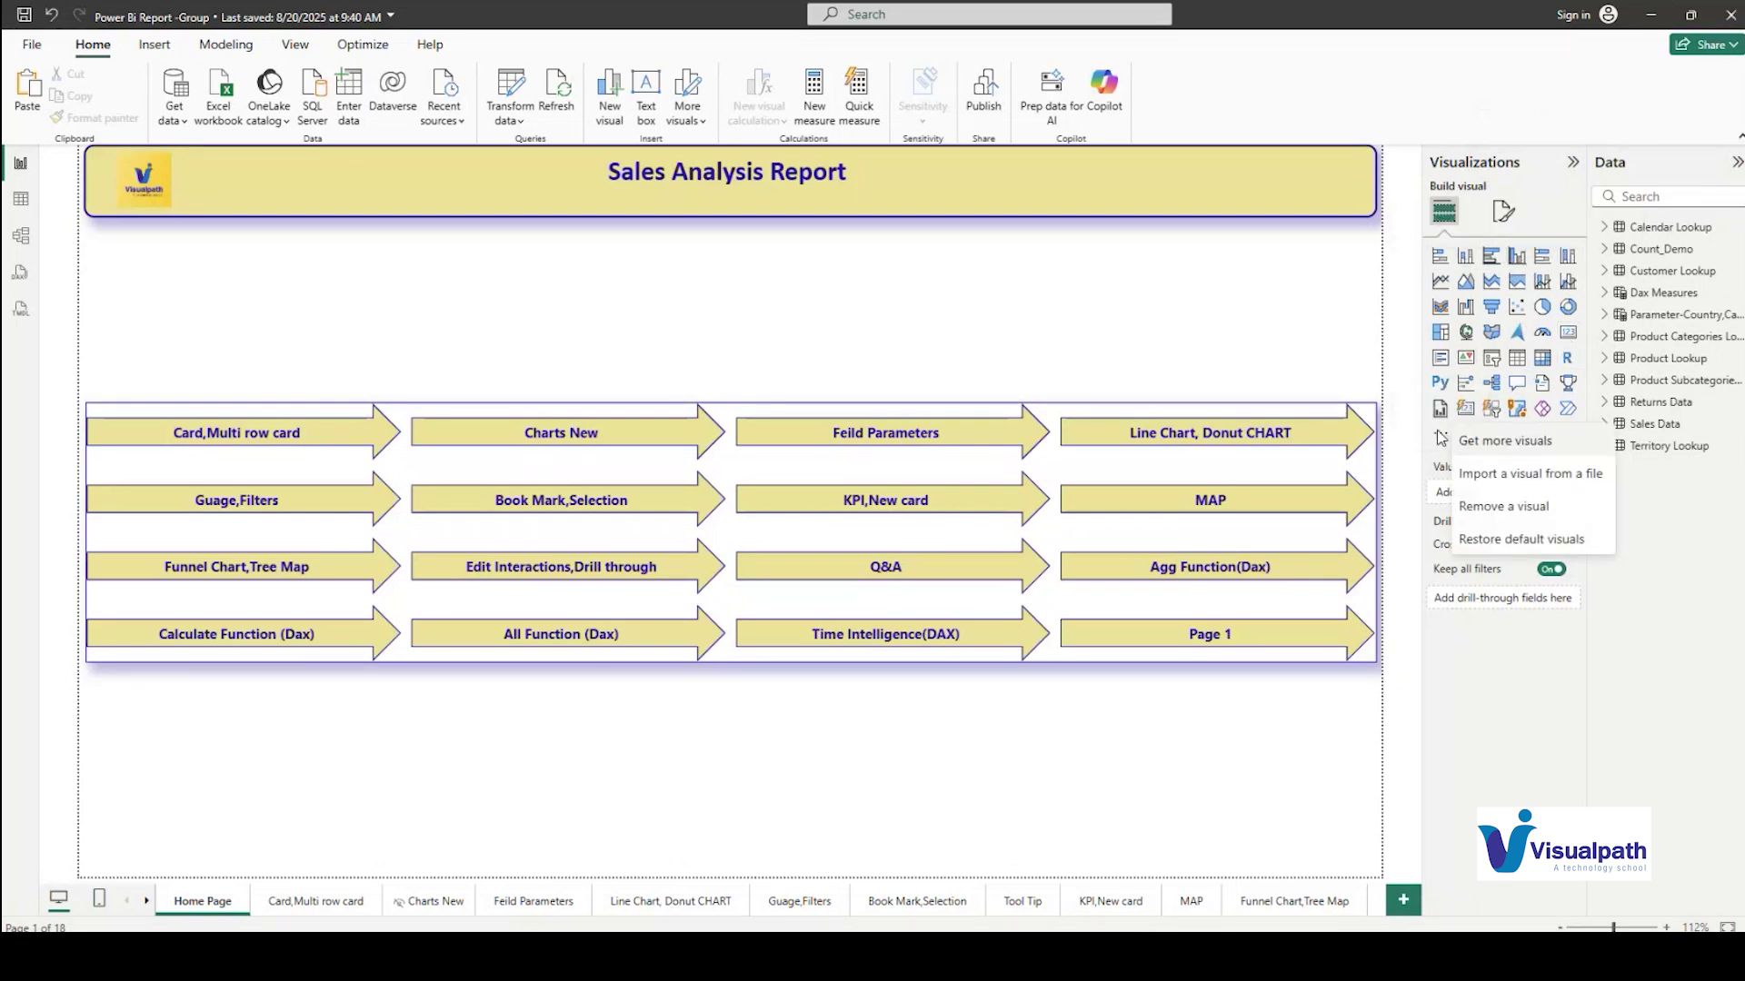
pyautogui.click(1498, 441)
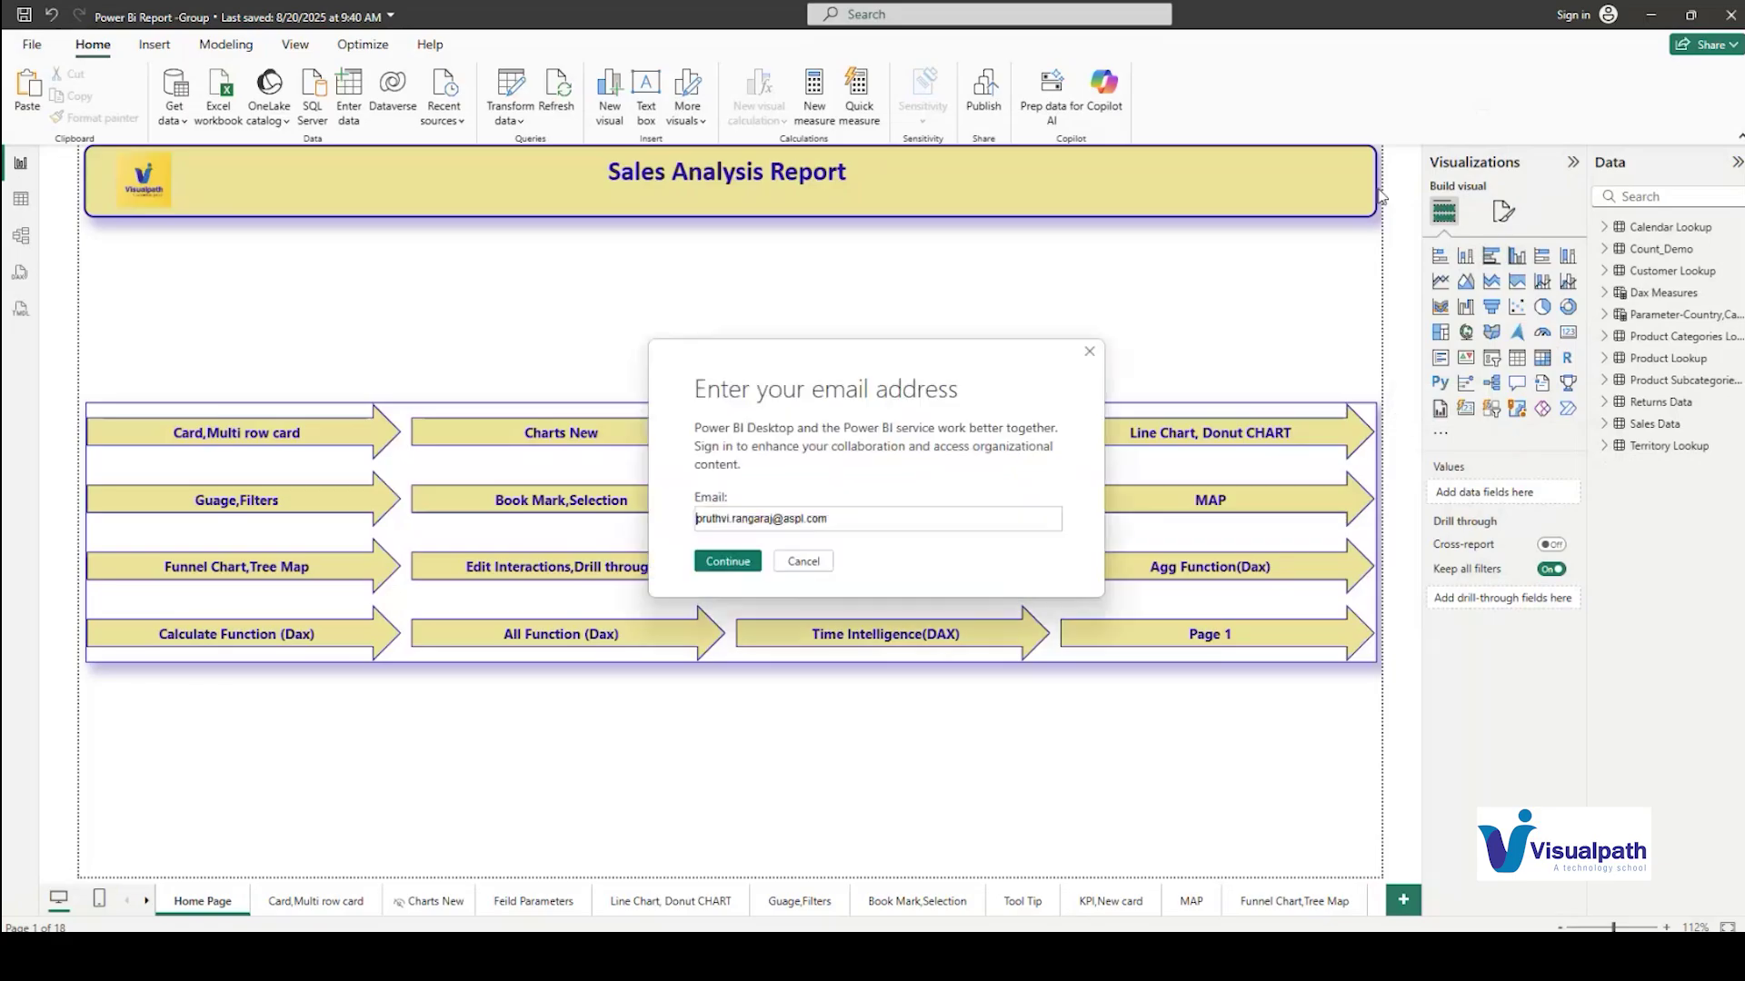
pyautogui.click(803, 561)
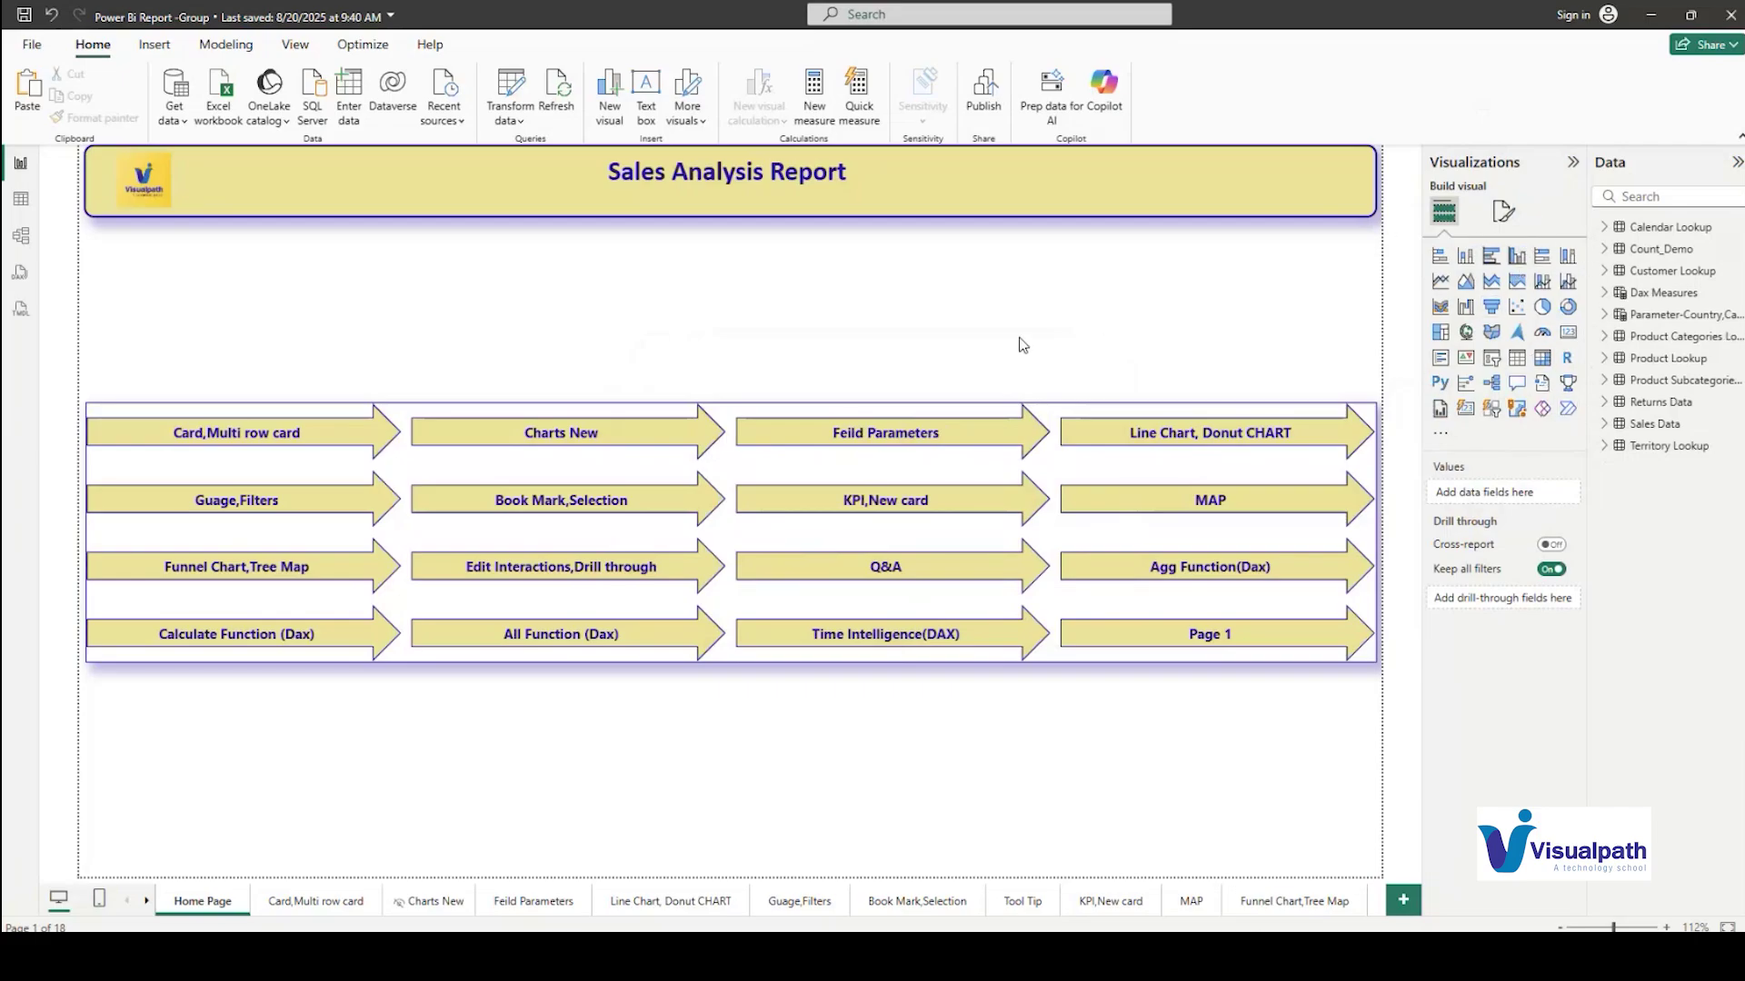
# Check the Power Bi Desktop Interface slide in PowerPoint, then return to Power Bi Report -Group in Power BI Desktop and show the Filters pane
pyautogui.hotkey('alt', 'Tab')
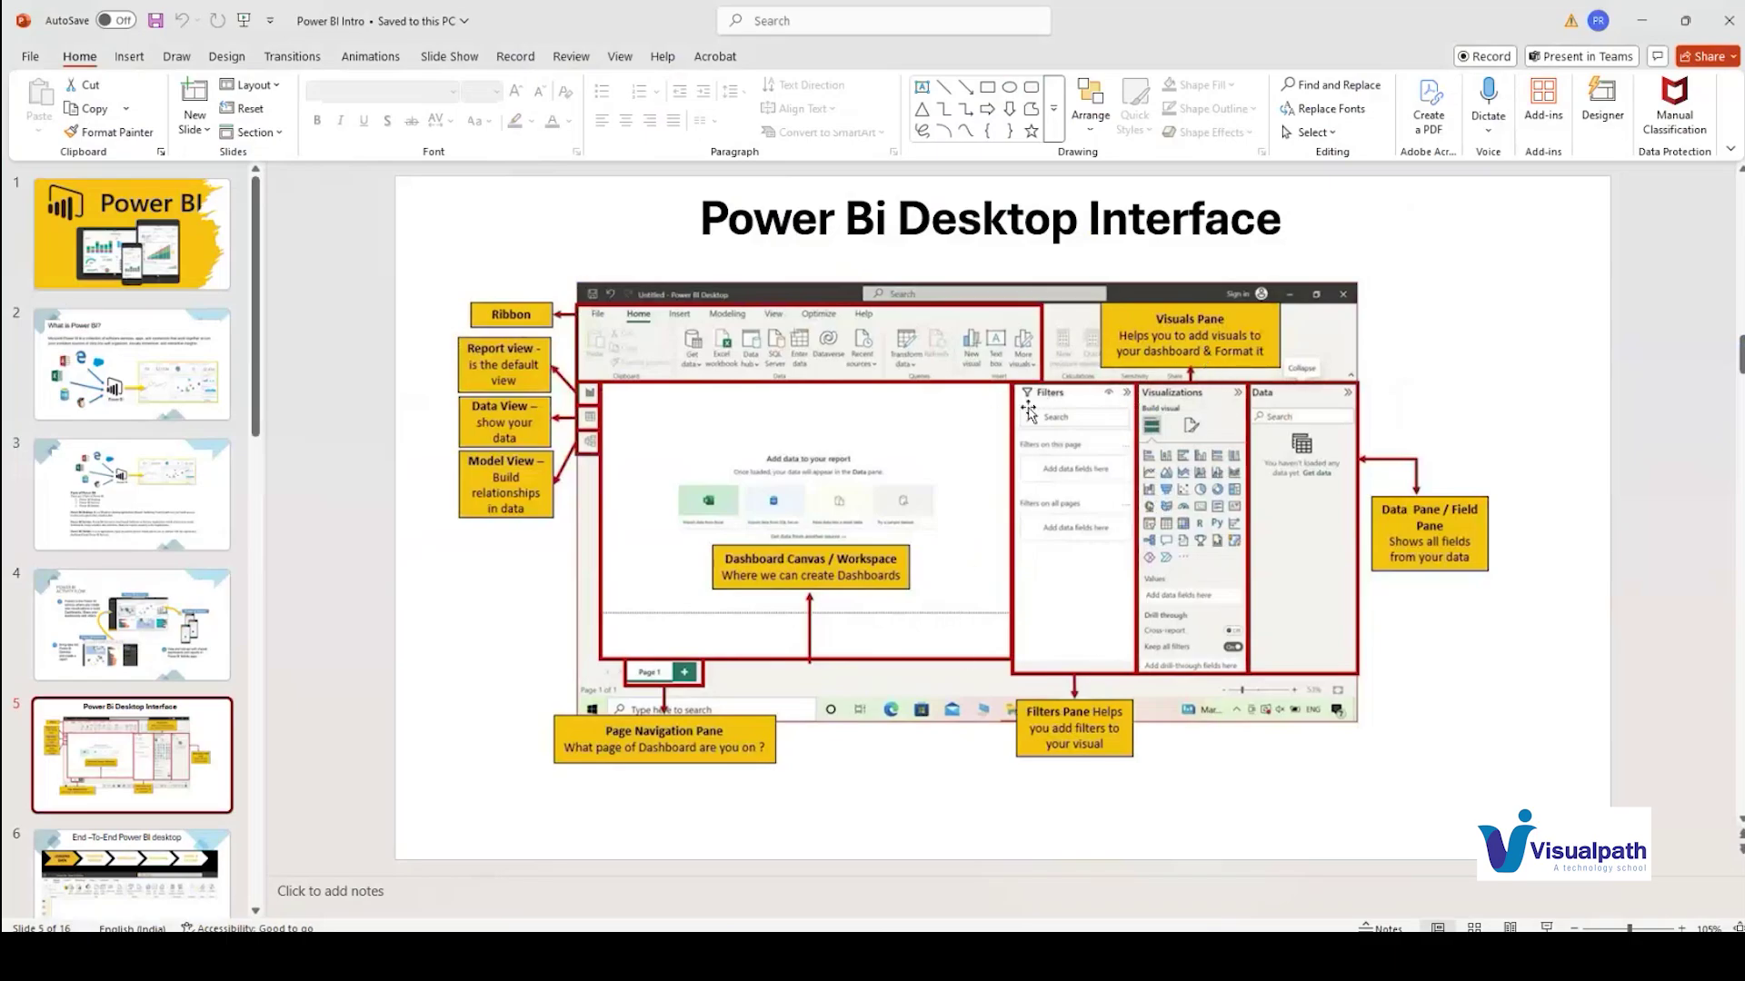
pyautogui.click(1157, 956)
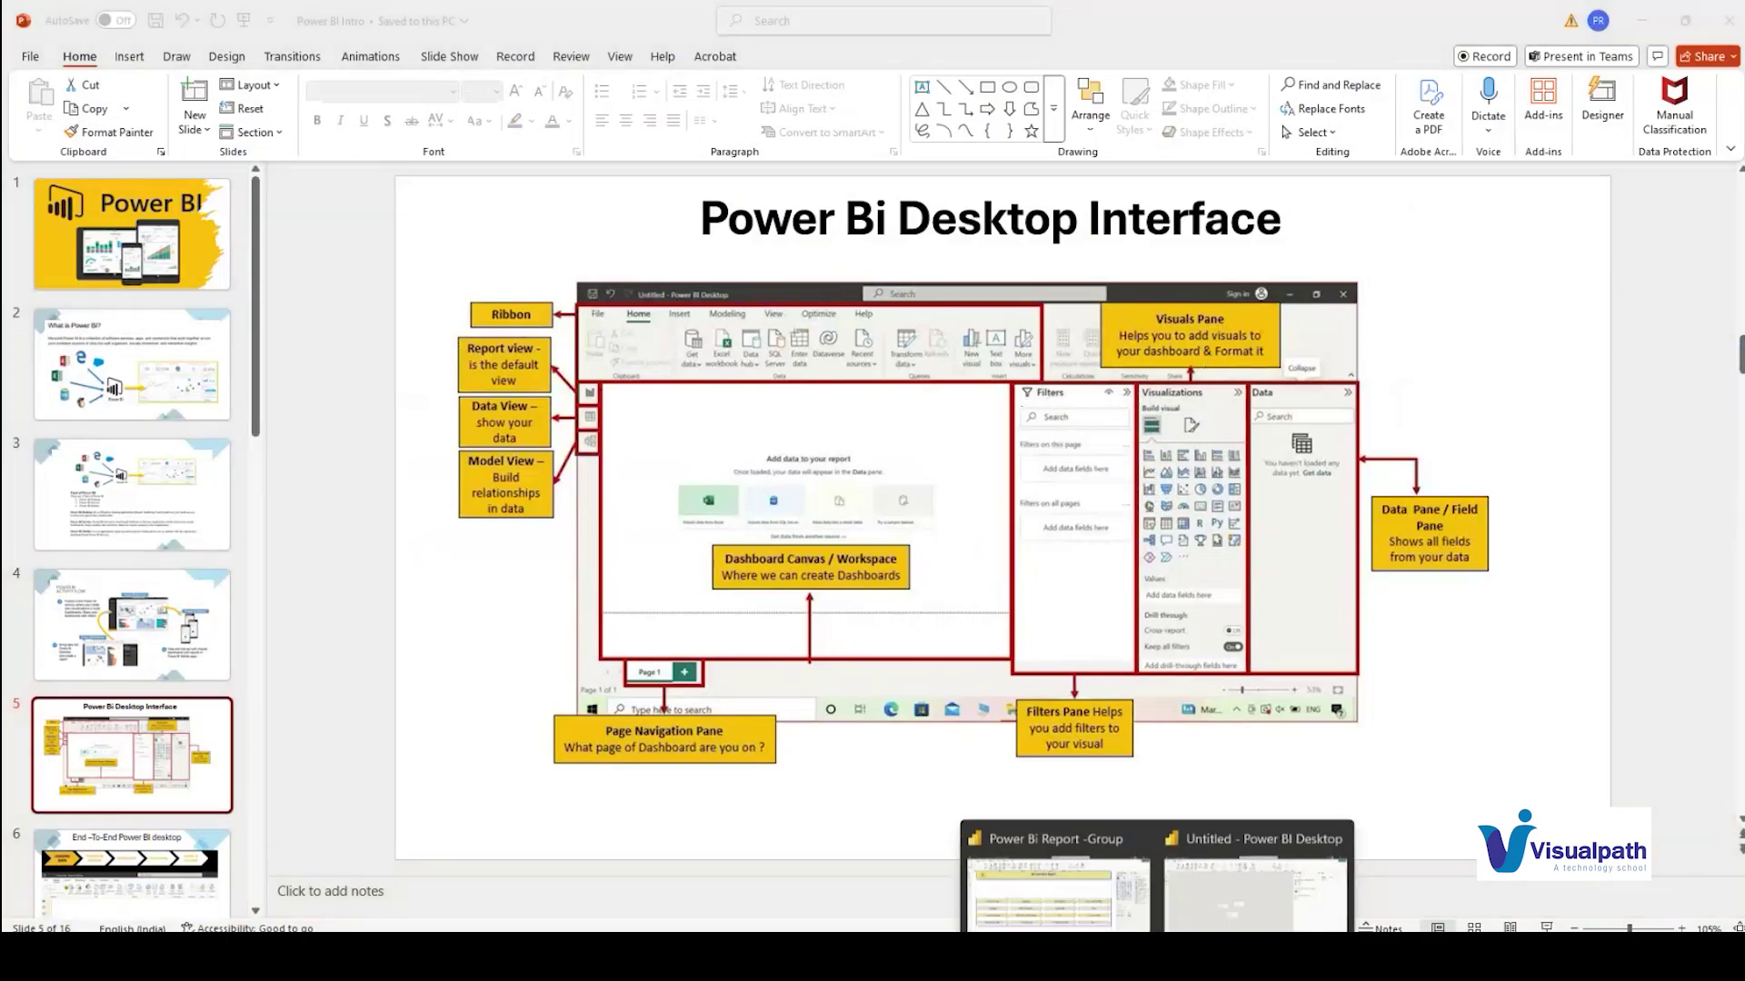
pyautogui.click(1176, 882)
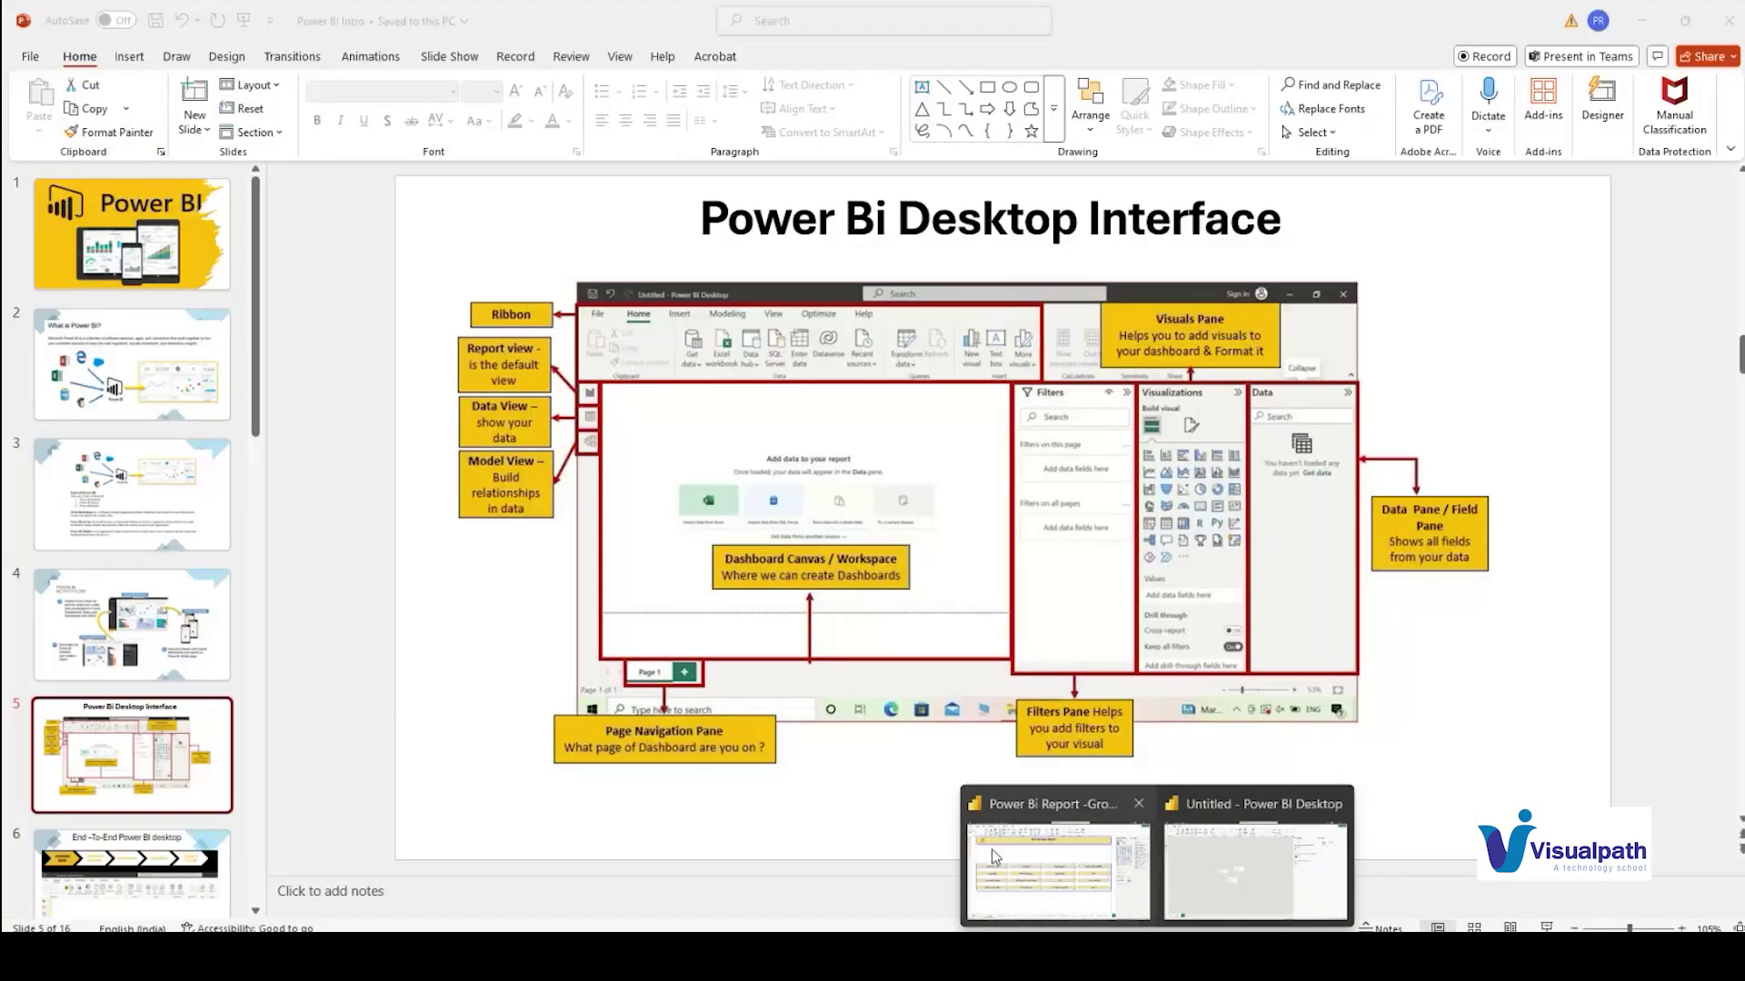
pyautogui.click(1059, 872)
pyautogui.click(295, 45)
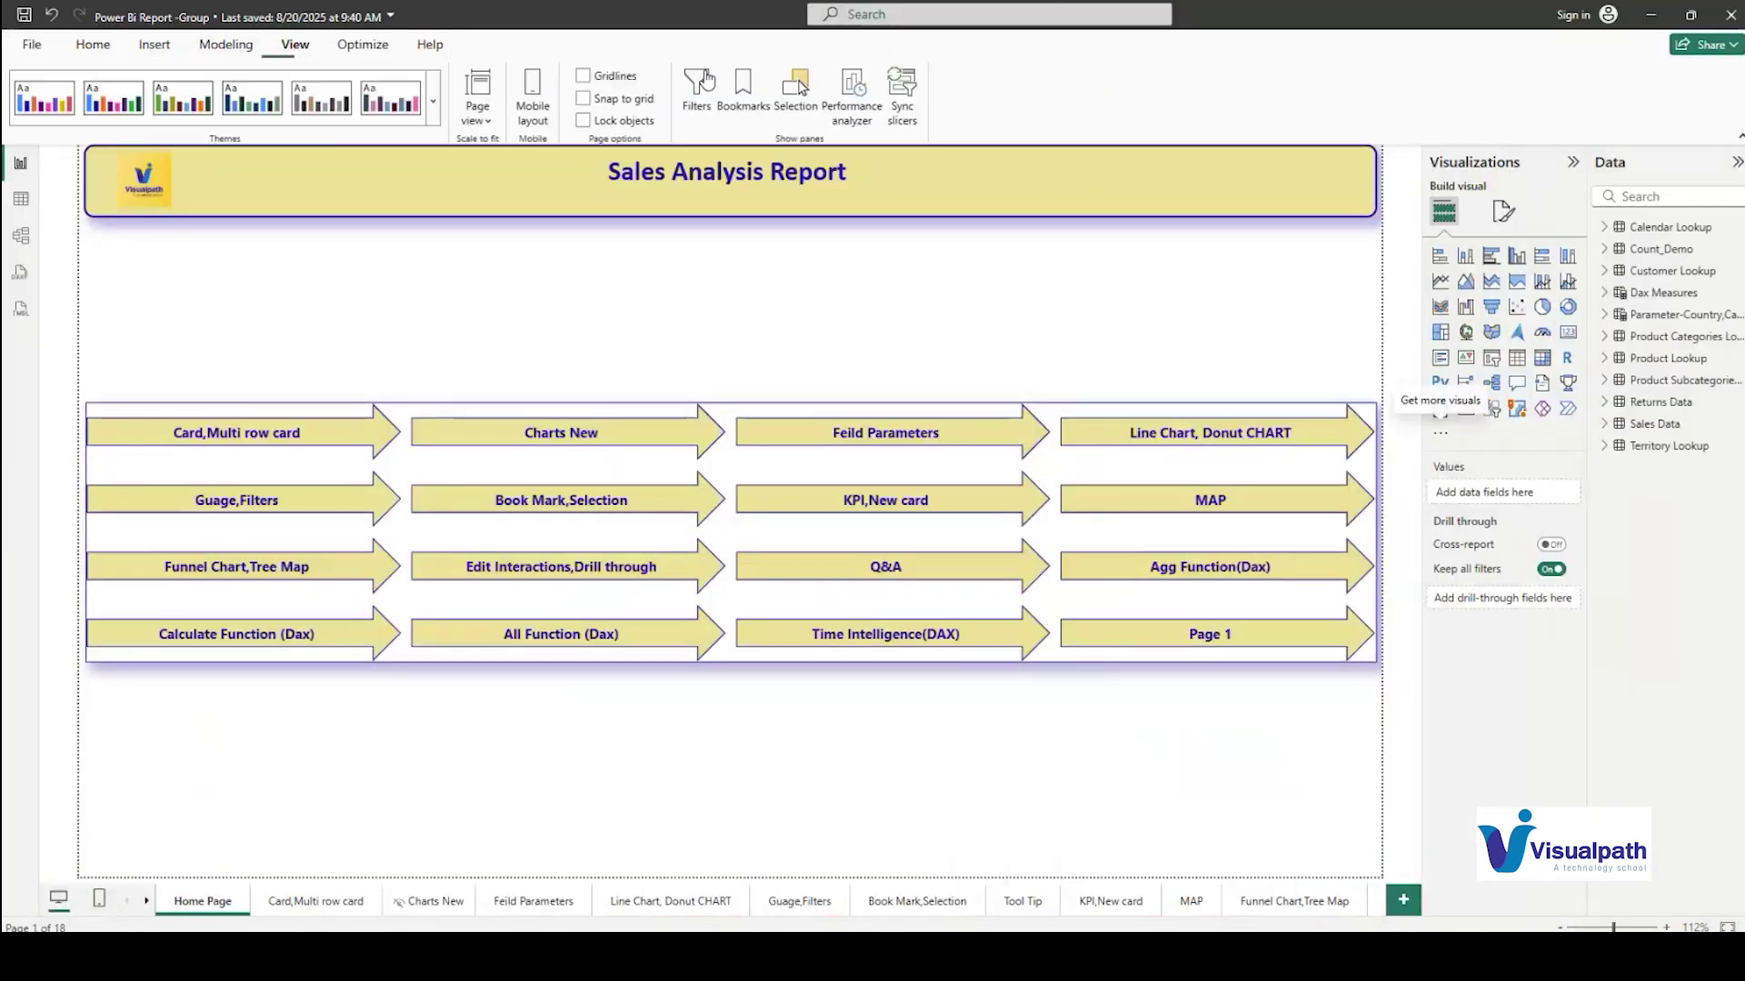
pyautogui.click(705, 100)
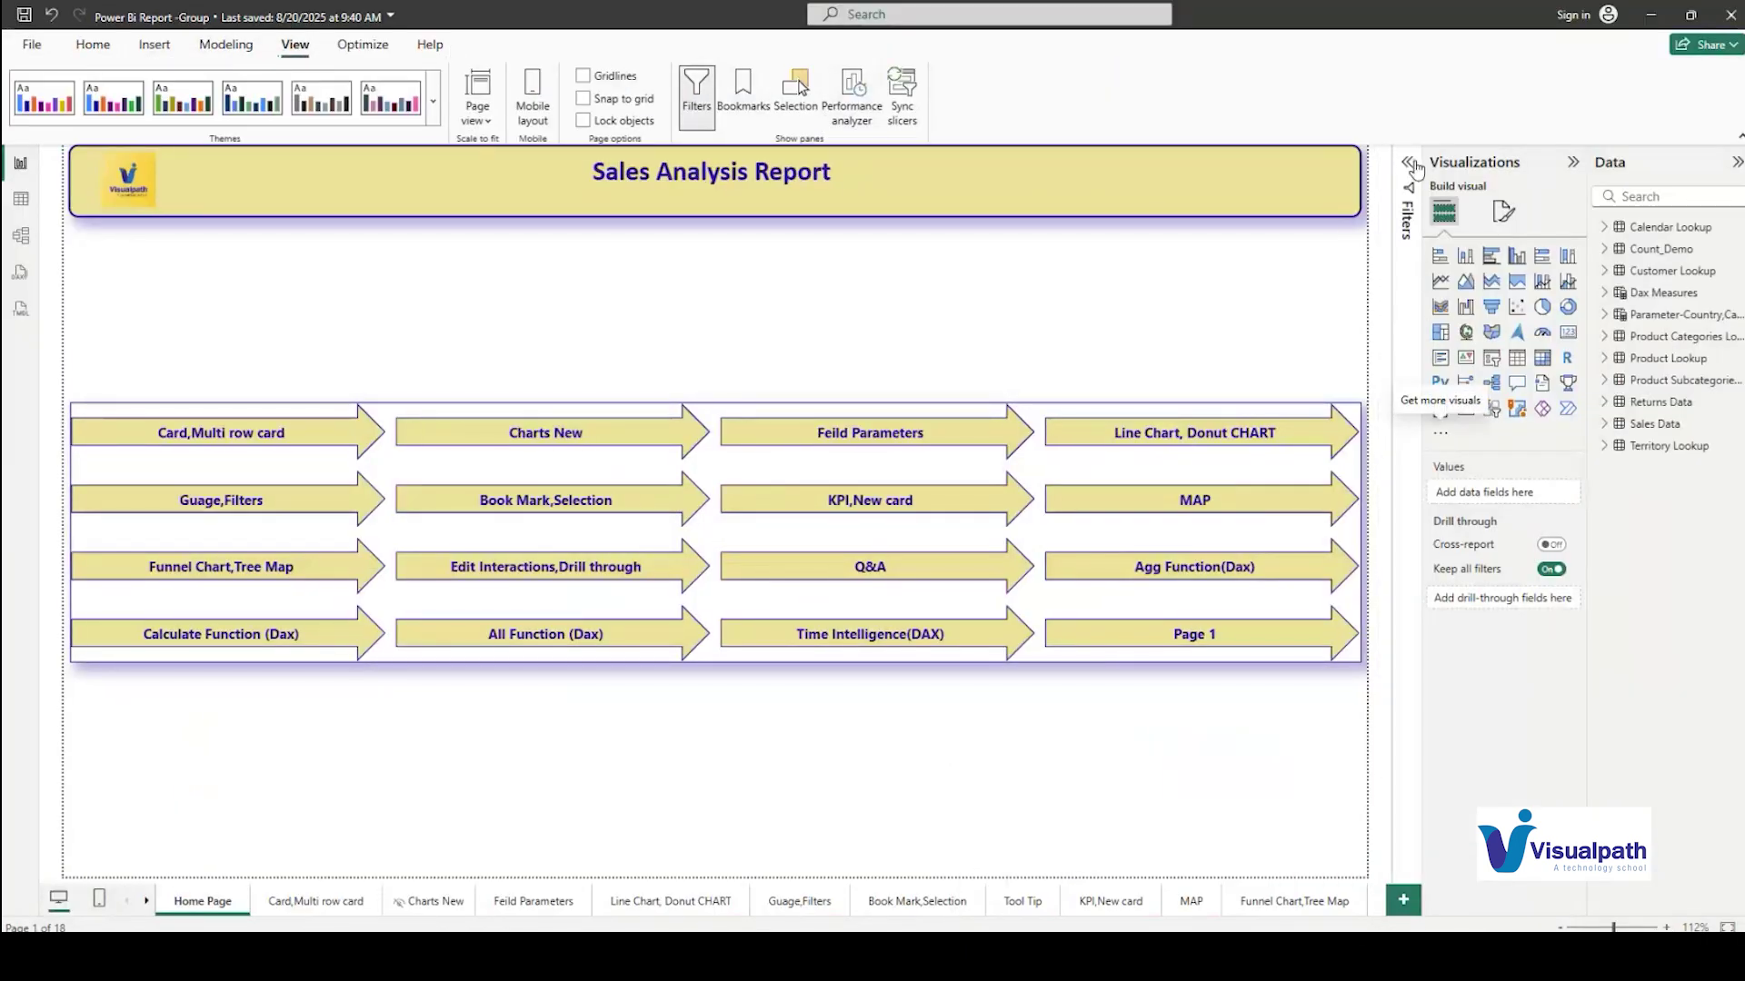
# Expand the Filters pane briefly, and leave the Filters, Visualizations and Data panes all collapsed
pyautogui.click(1414, 167)
pyautogui.click(1407, 164)
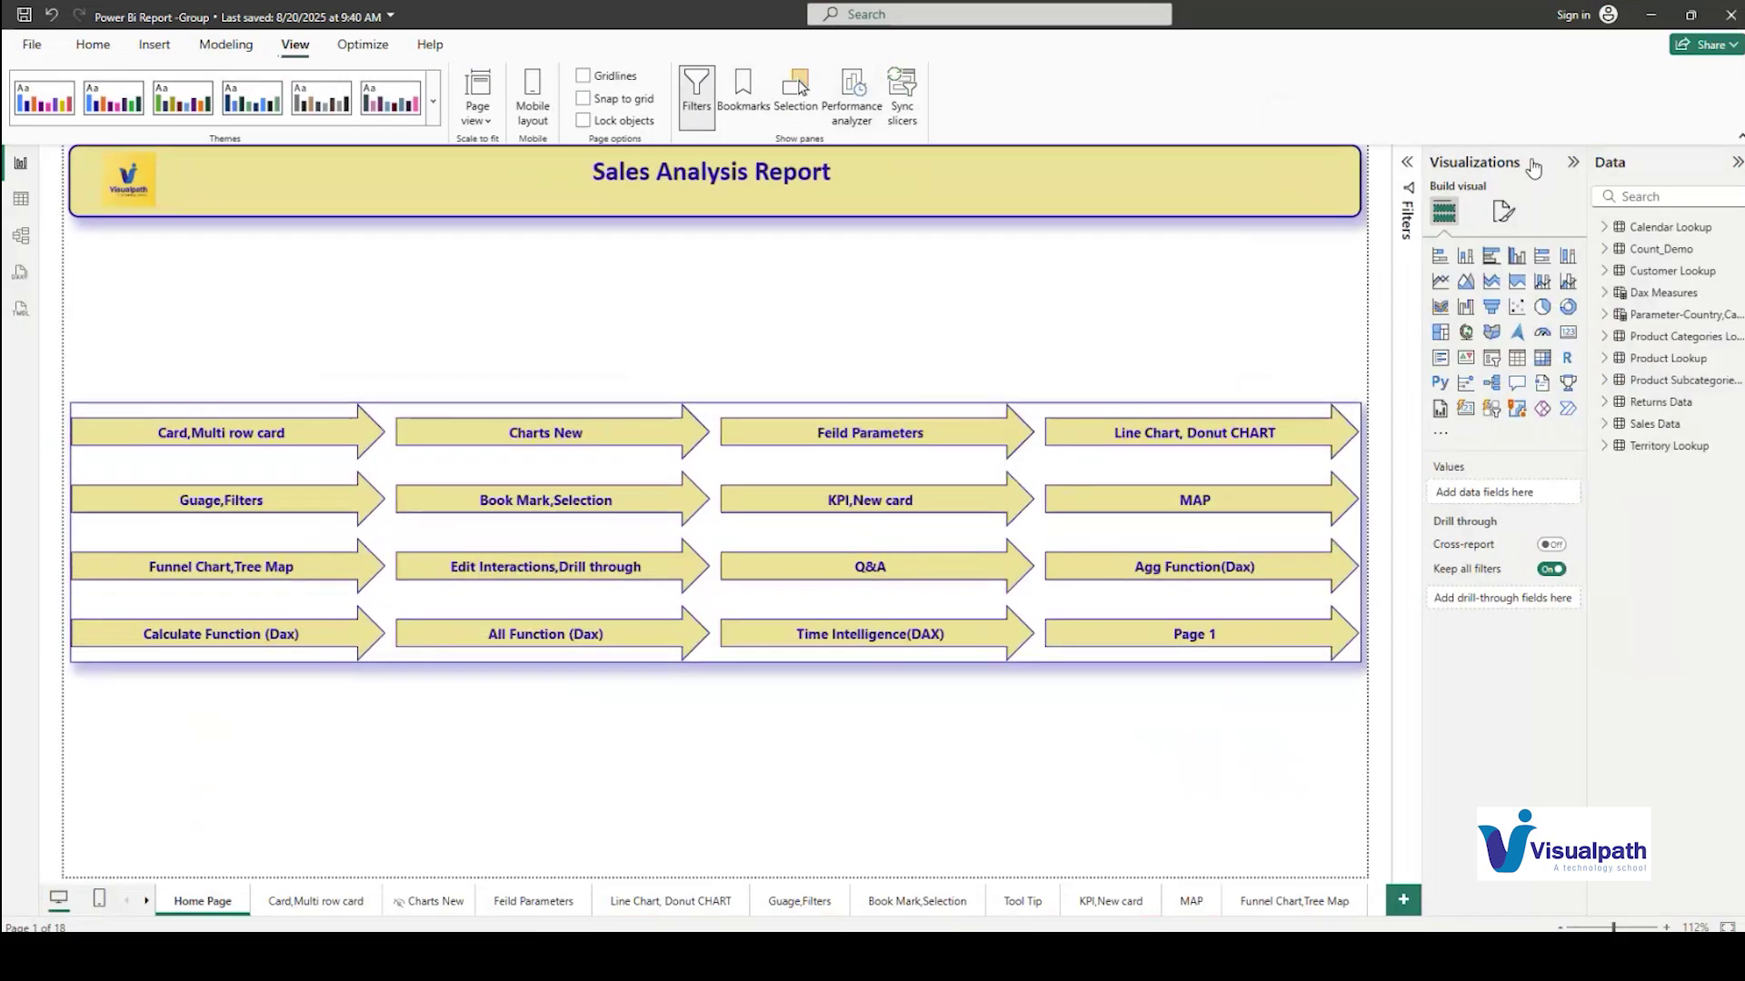
pyautogui.click(1573, 162)
pyautogui.click(1736, 161)
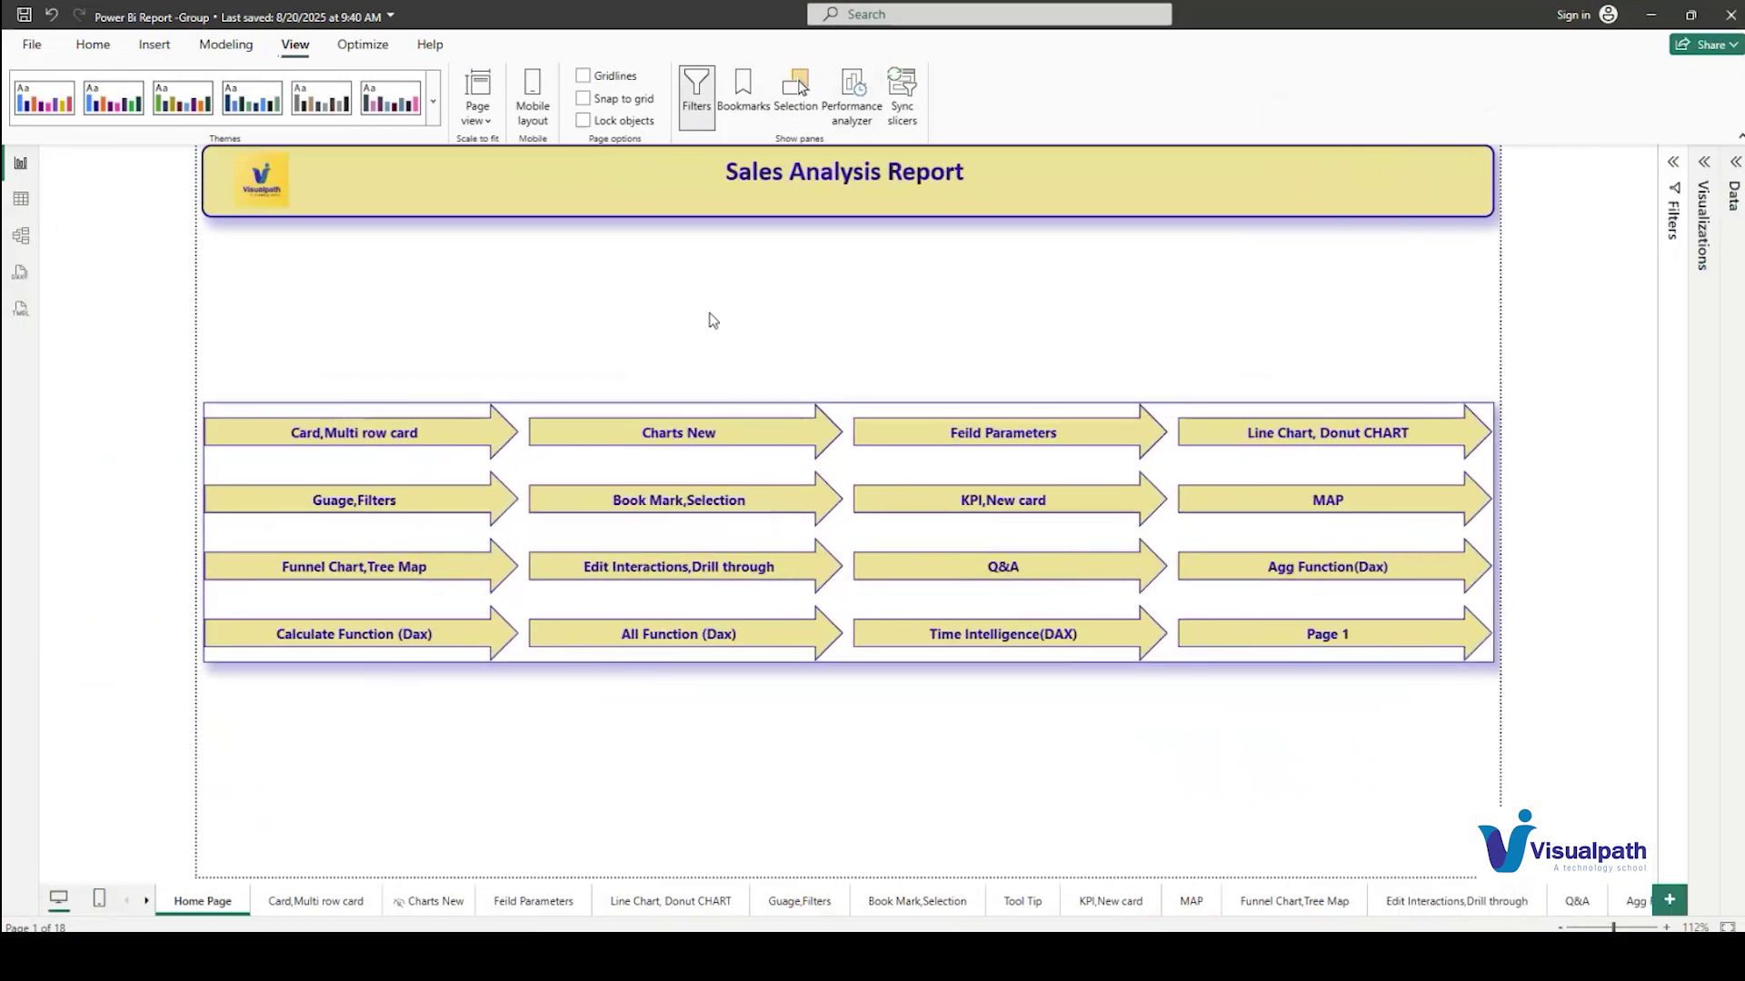
# Switch to the Power BI Intro presentation in PowerPoint and open slide 6, End-To-End Power BI desktop
pyautogui.hotkey('alt', 'Tab')
pyautogui.scroll(-3, 162, 807)
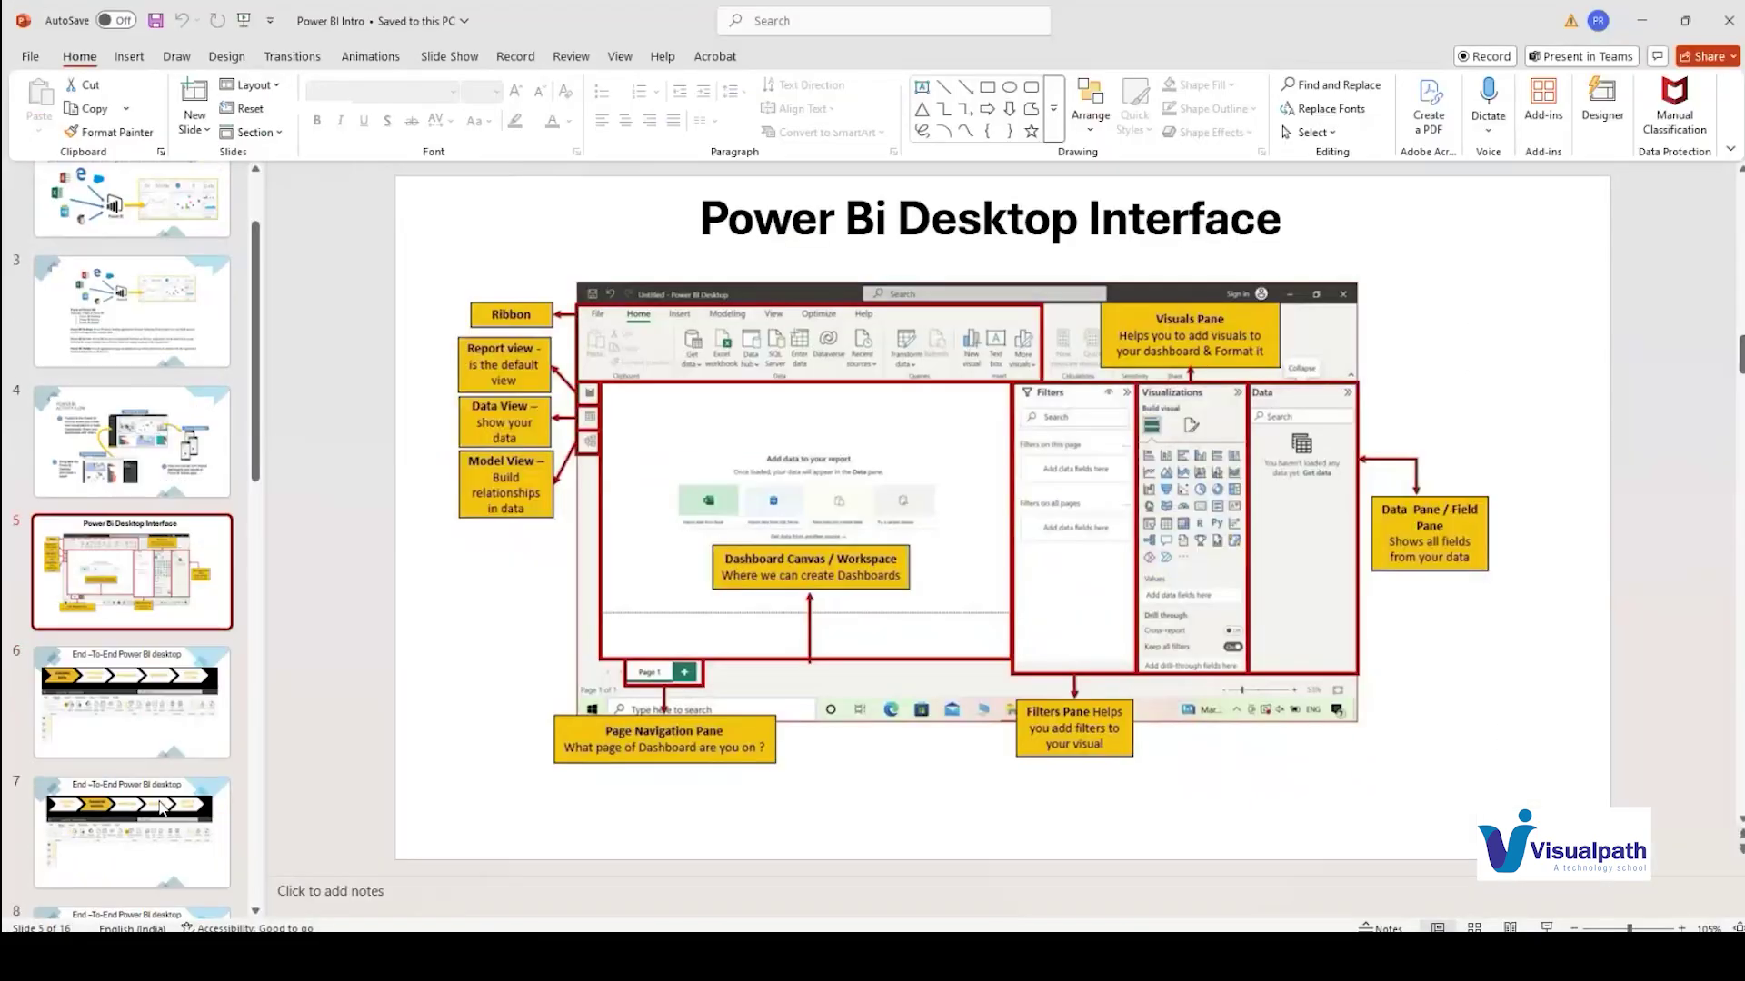
pyautogui.click(143, 655)
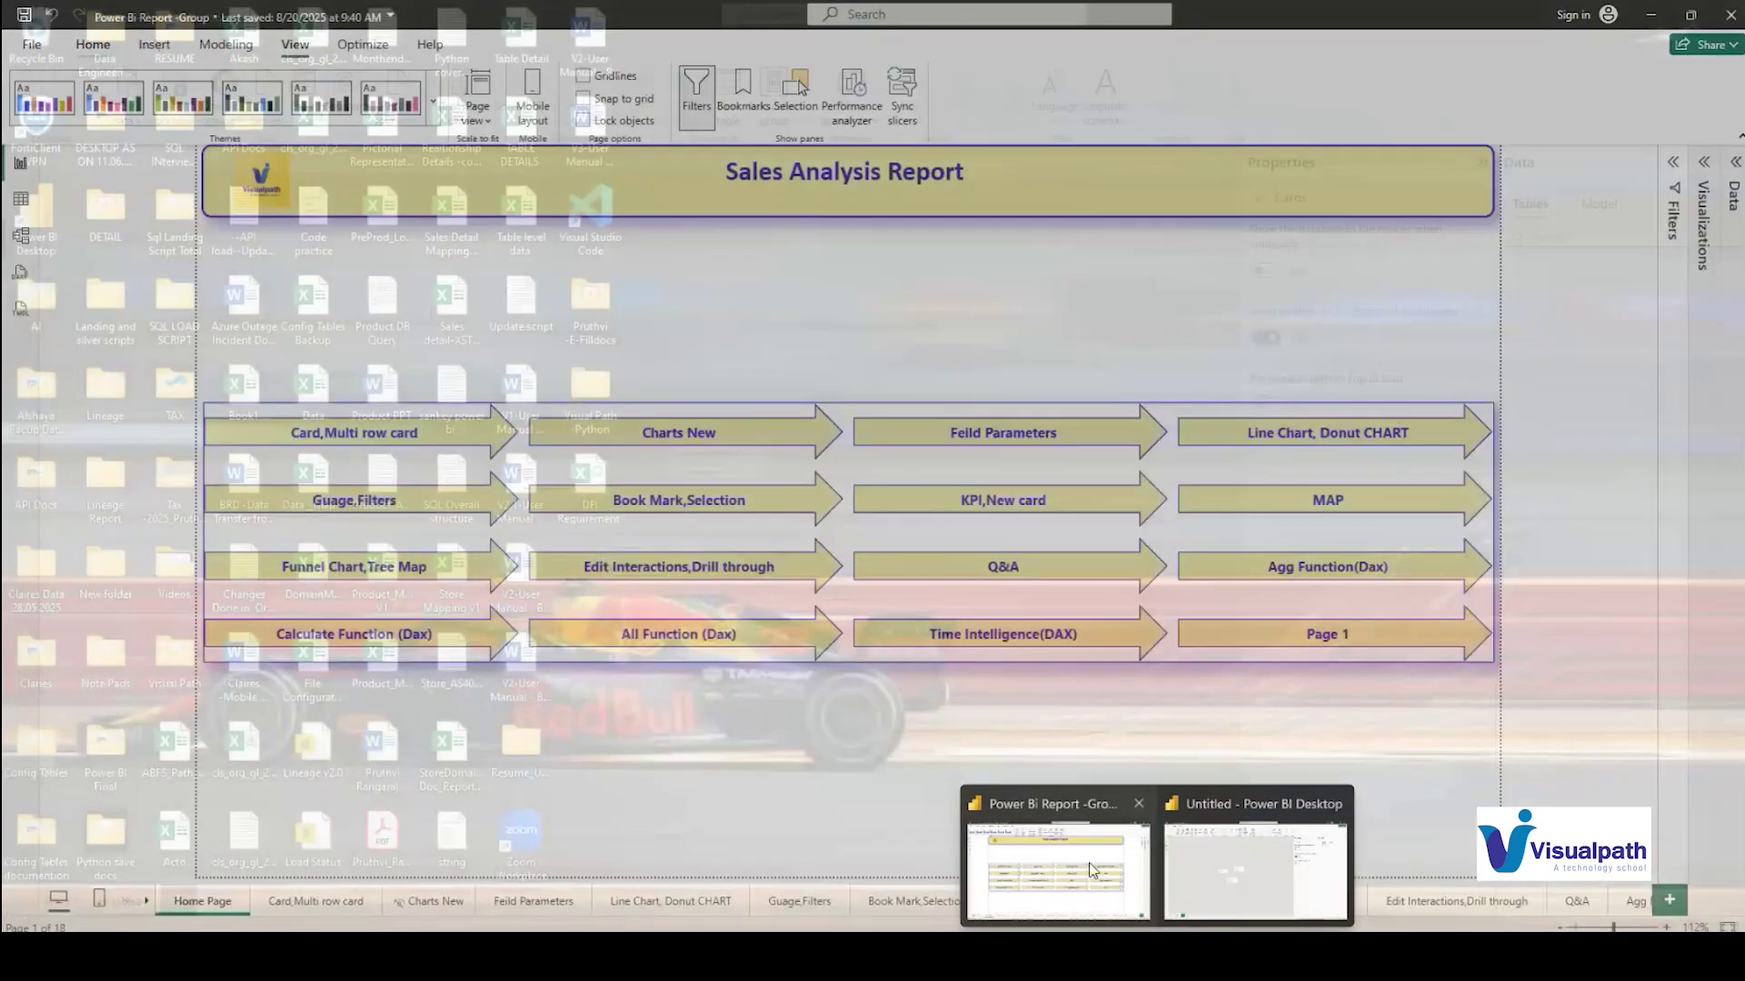
# Switch back to Power Bi Report -Group in Power BI Desktop and review the common data sources offered by Get data
pyautogui.click(1059, 854)
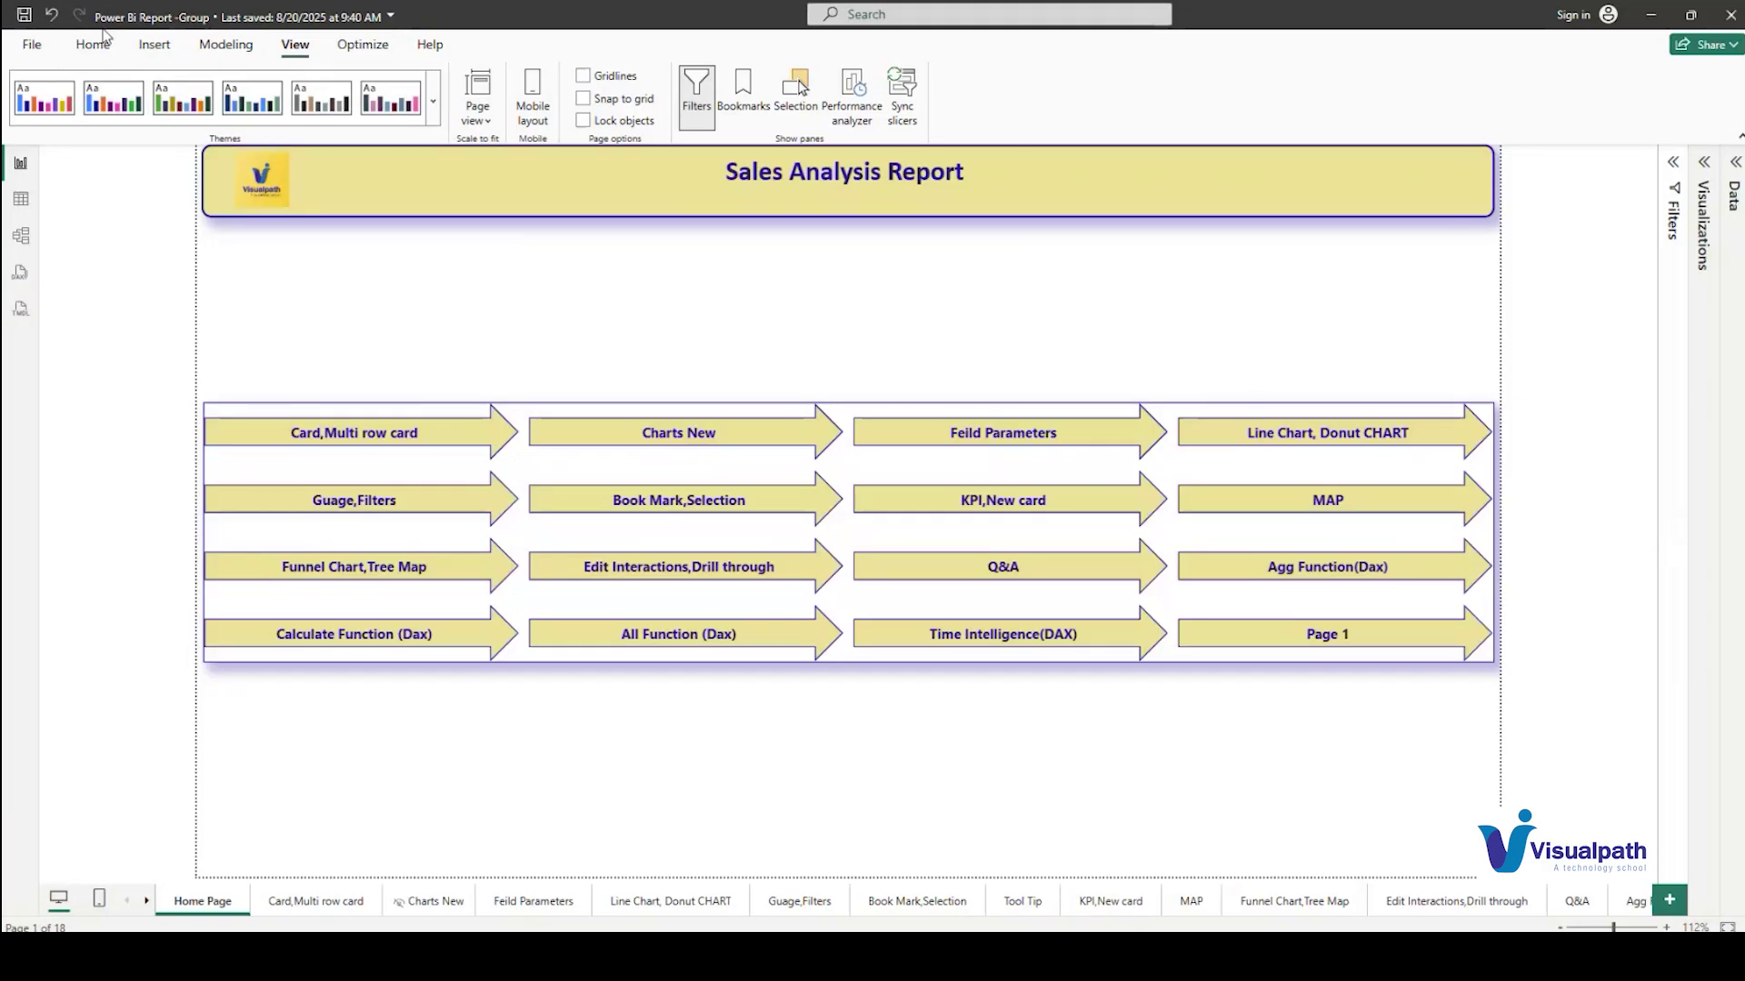
pyautogui.click(93, 44)
pyautogui.click(173, 111)
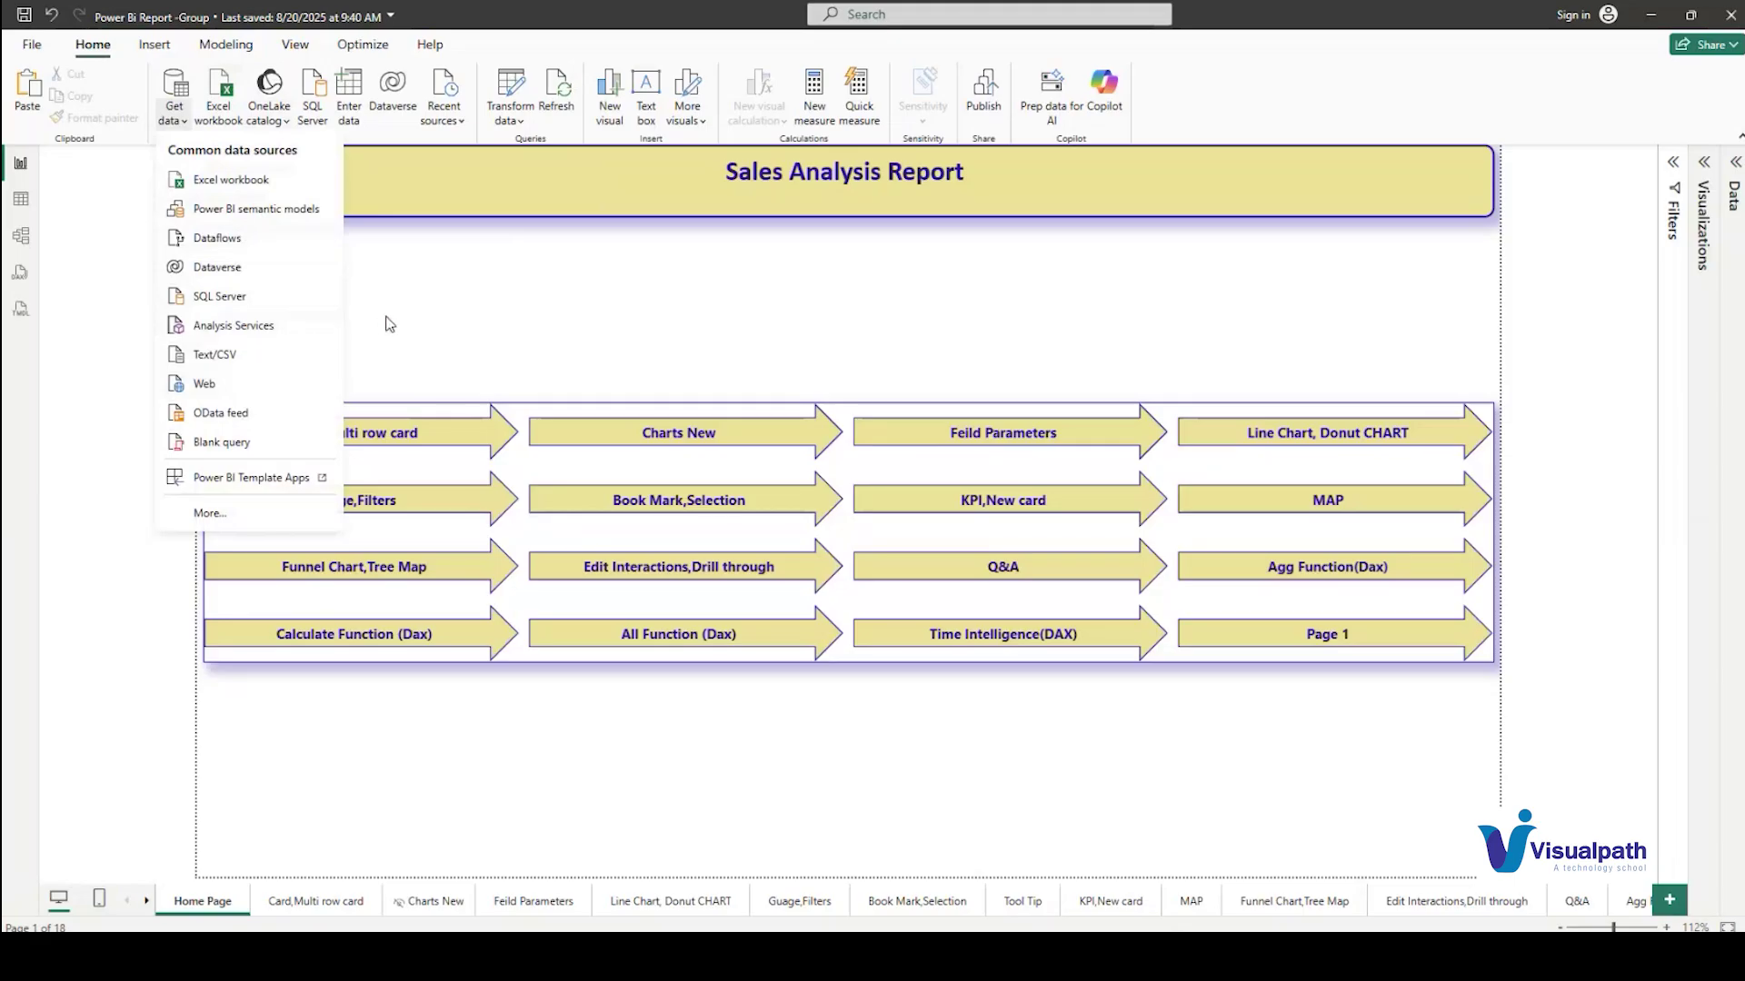
pyautogui.click(567, 292)
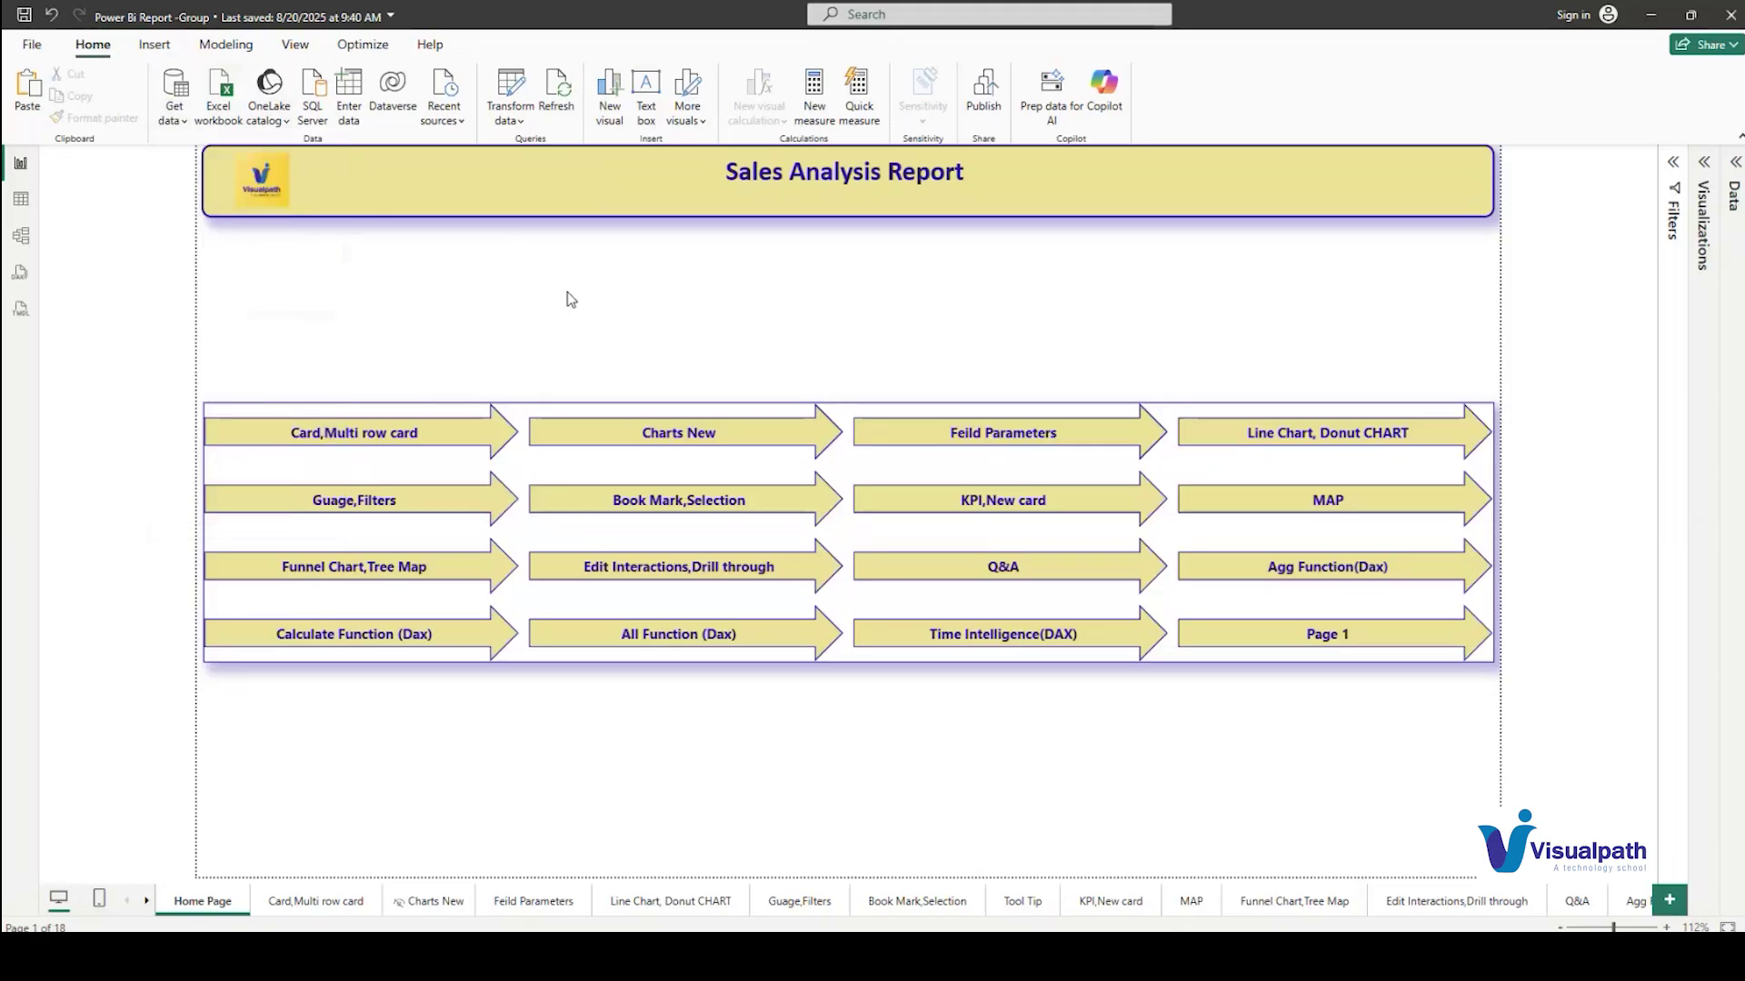
# Open the Power Query Editor, collapse the WEB,SQL and Transform File from Sales Data (2) groups, and view the Territory Lookup and Sales Data queries
pyautogui.click(505, 108)
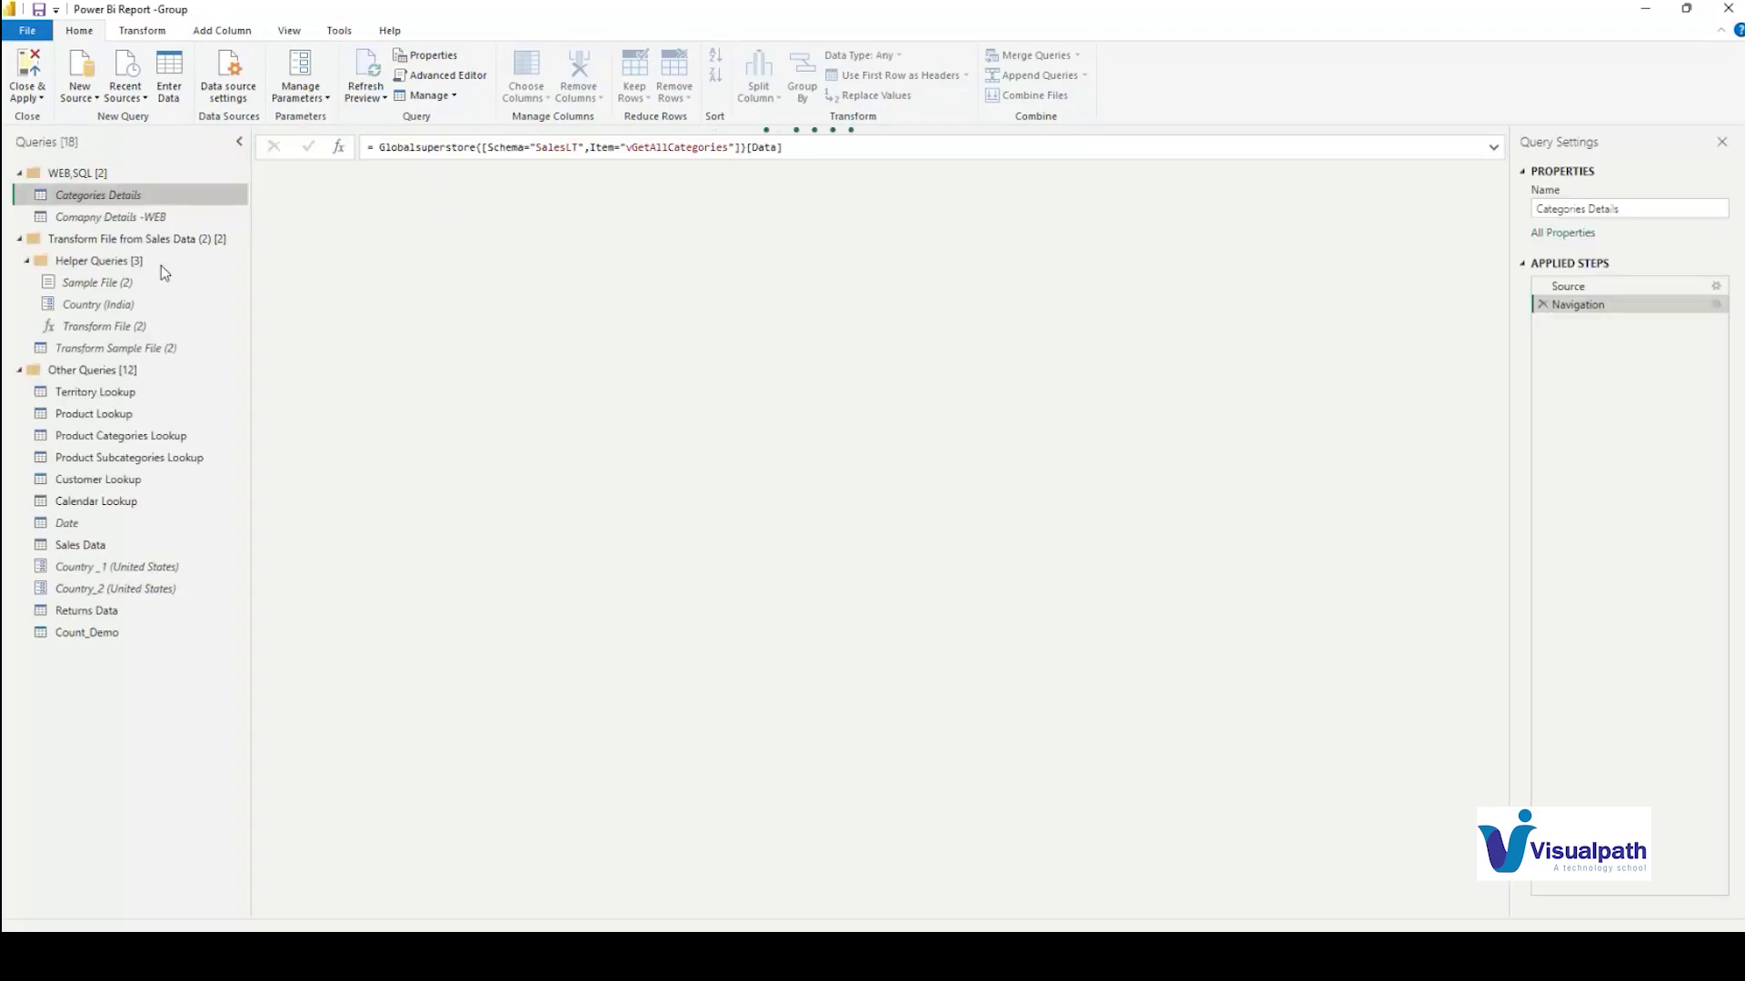
pyautogui.click(19, 173)
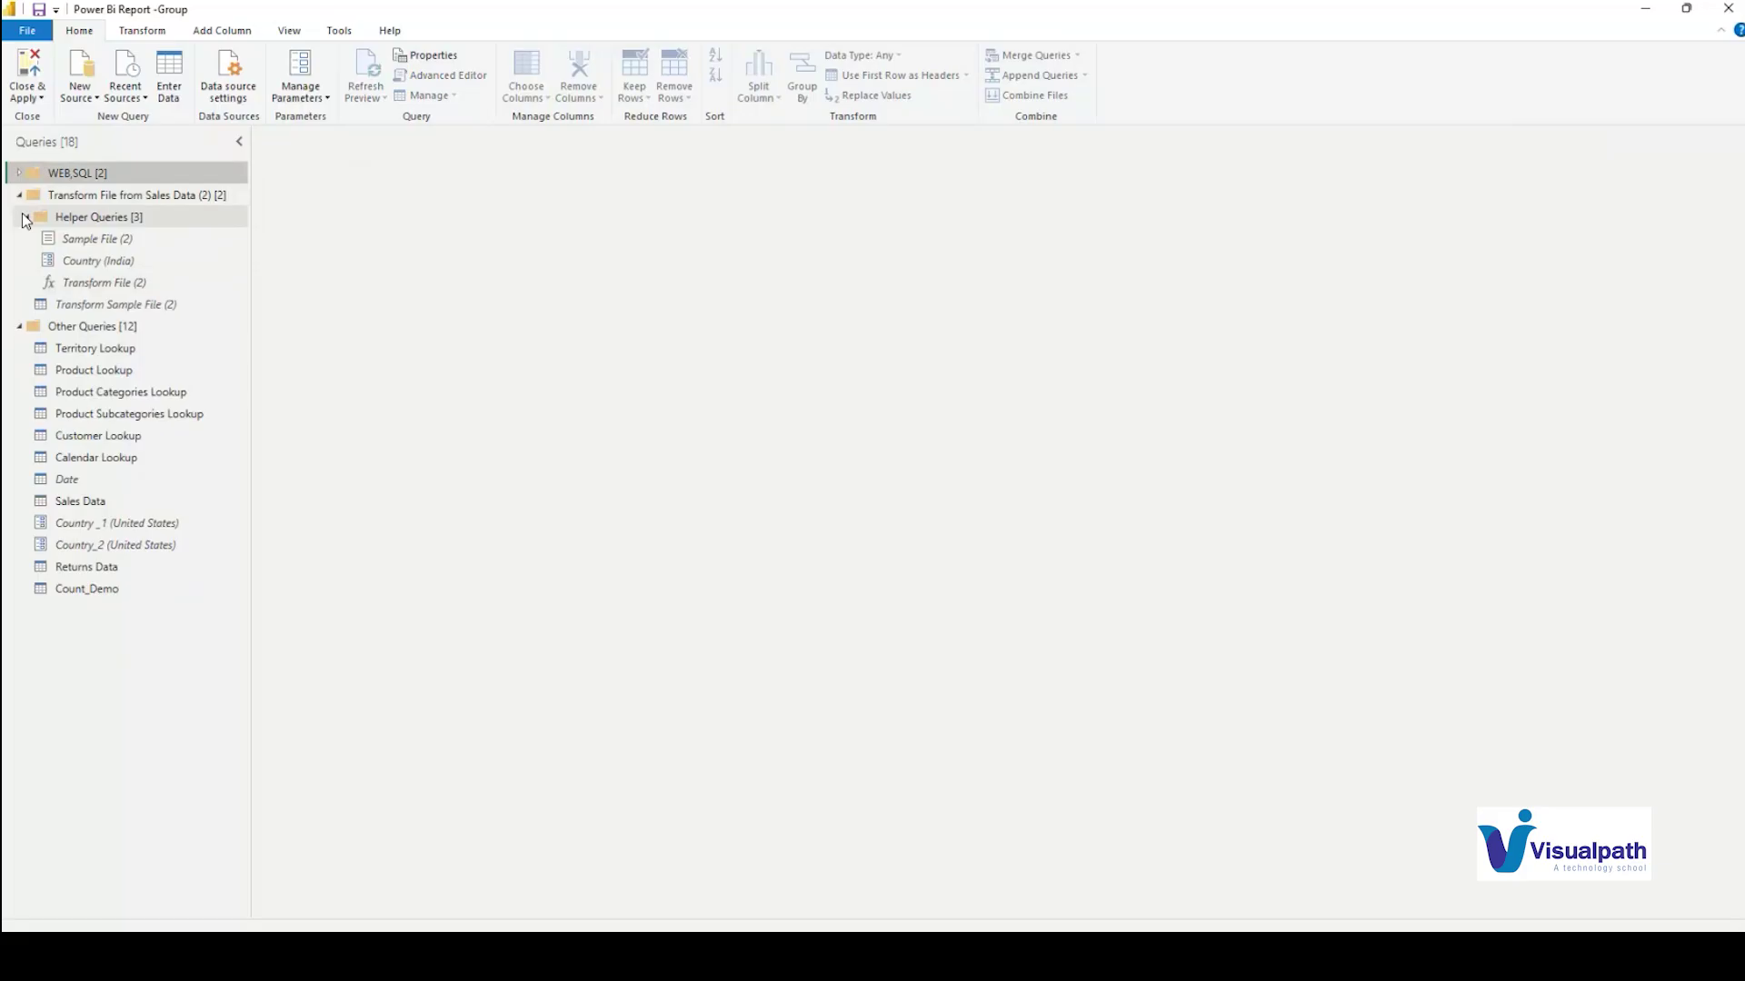
pyautogui.click(19, 194)
pyautogui.click(100, 240)
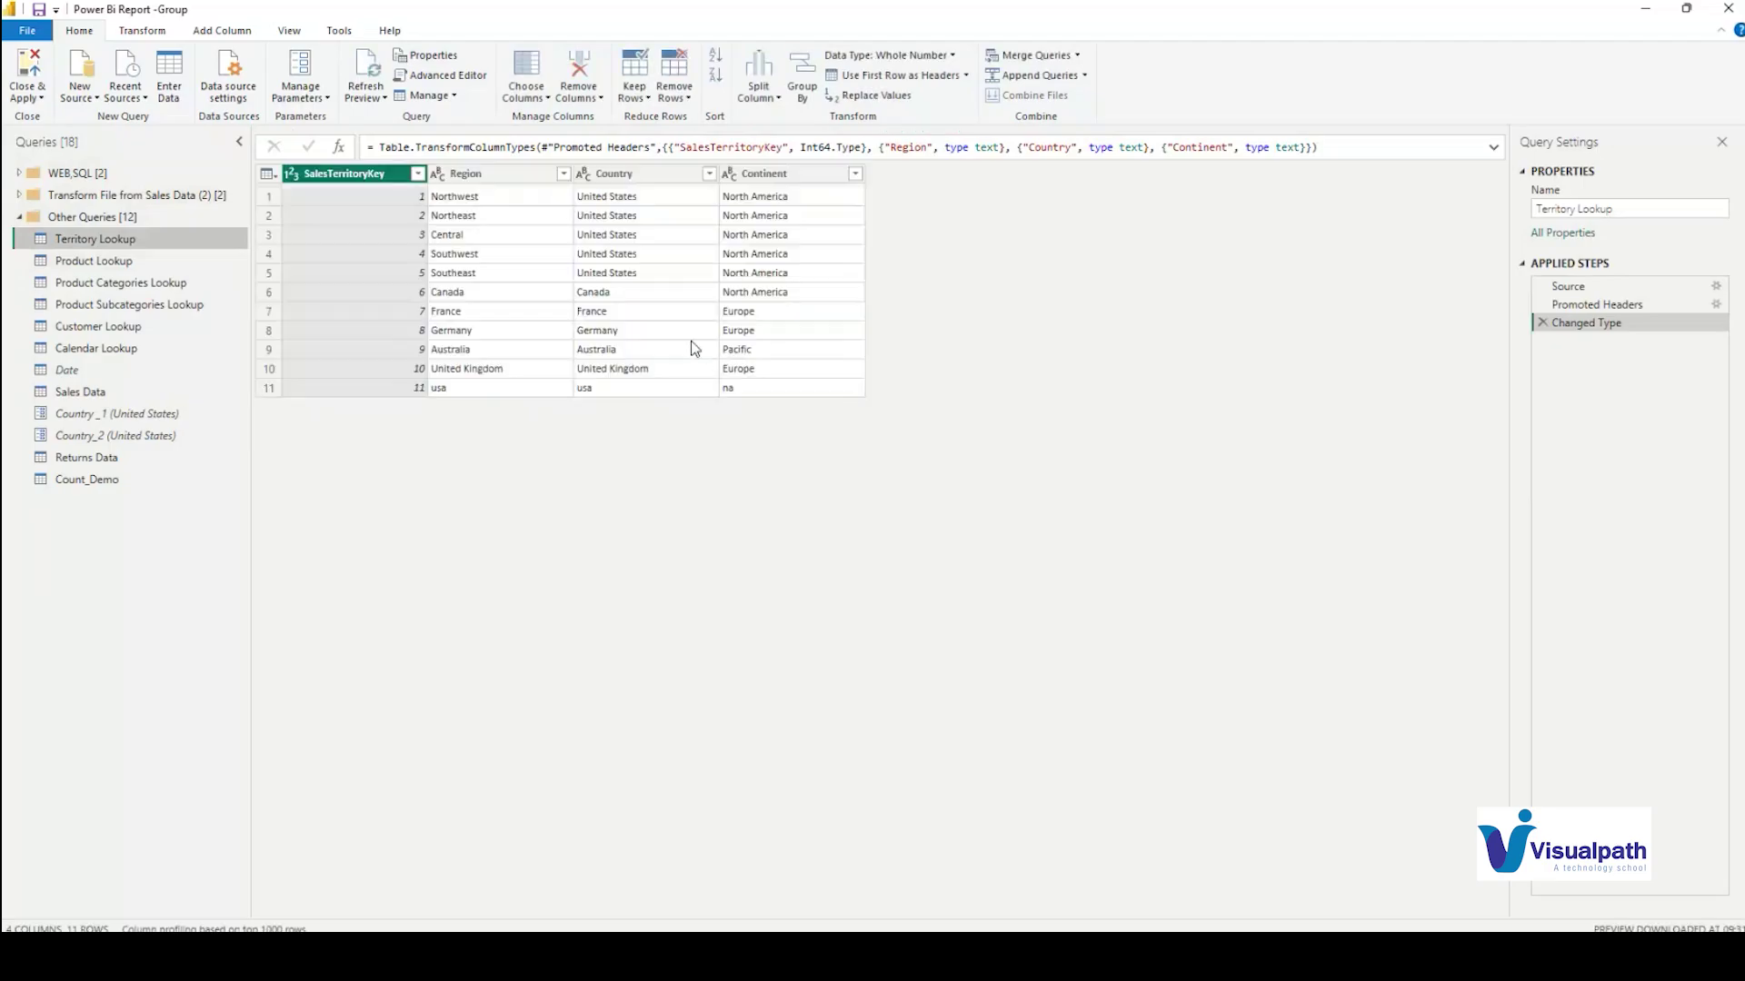
pyautogui.click(109, 392)
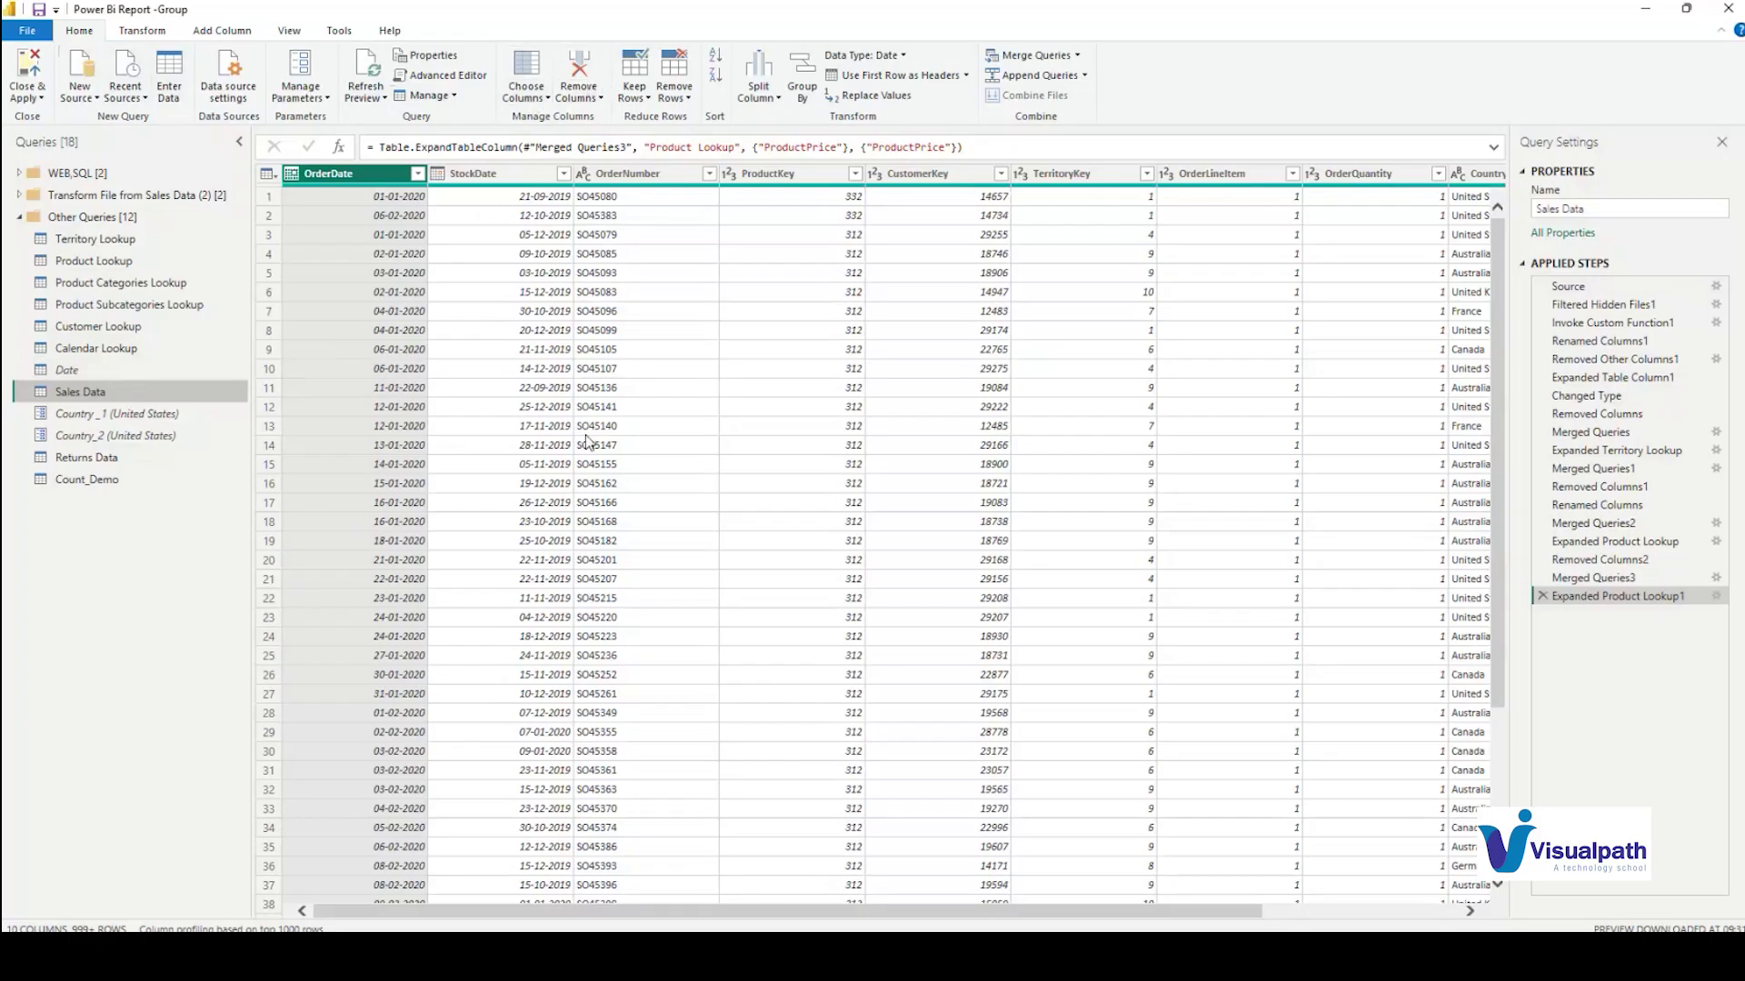
# Review the transform, add-column and view commands available for the Sales Data query
pyautogui.click(144, 31)
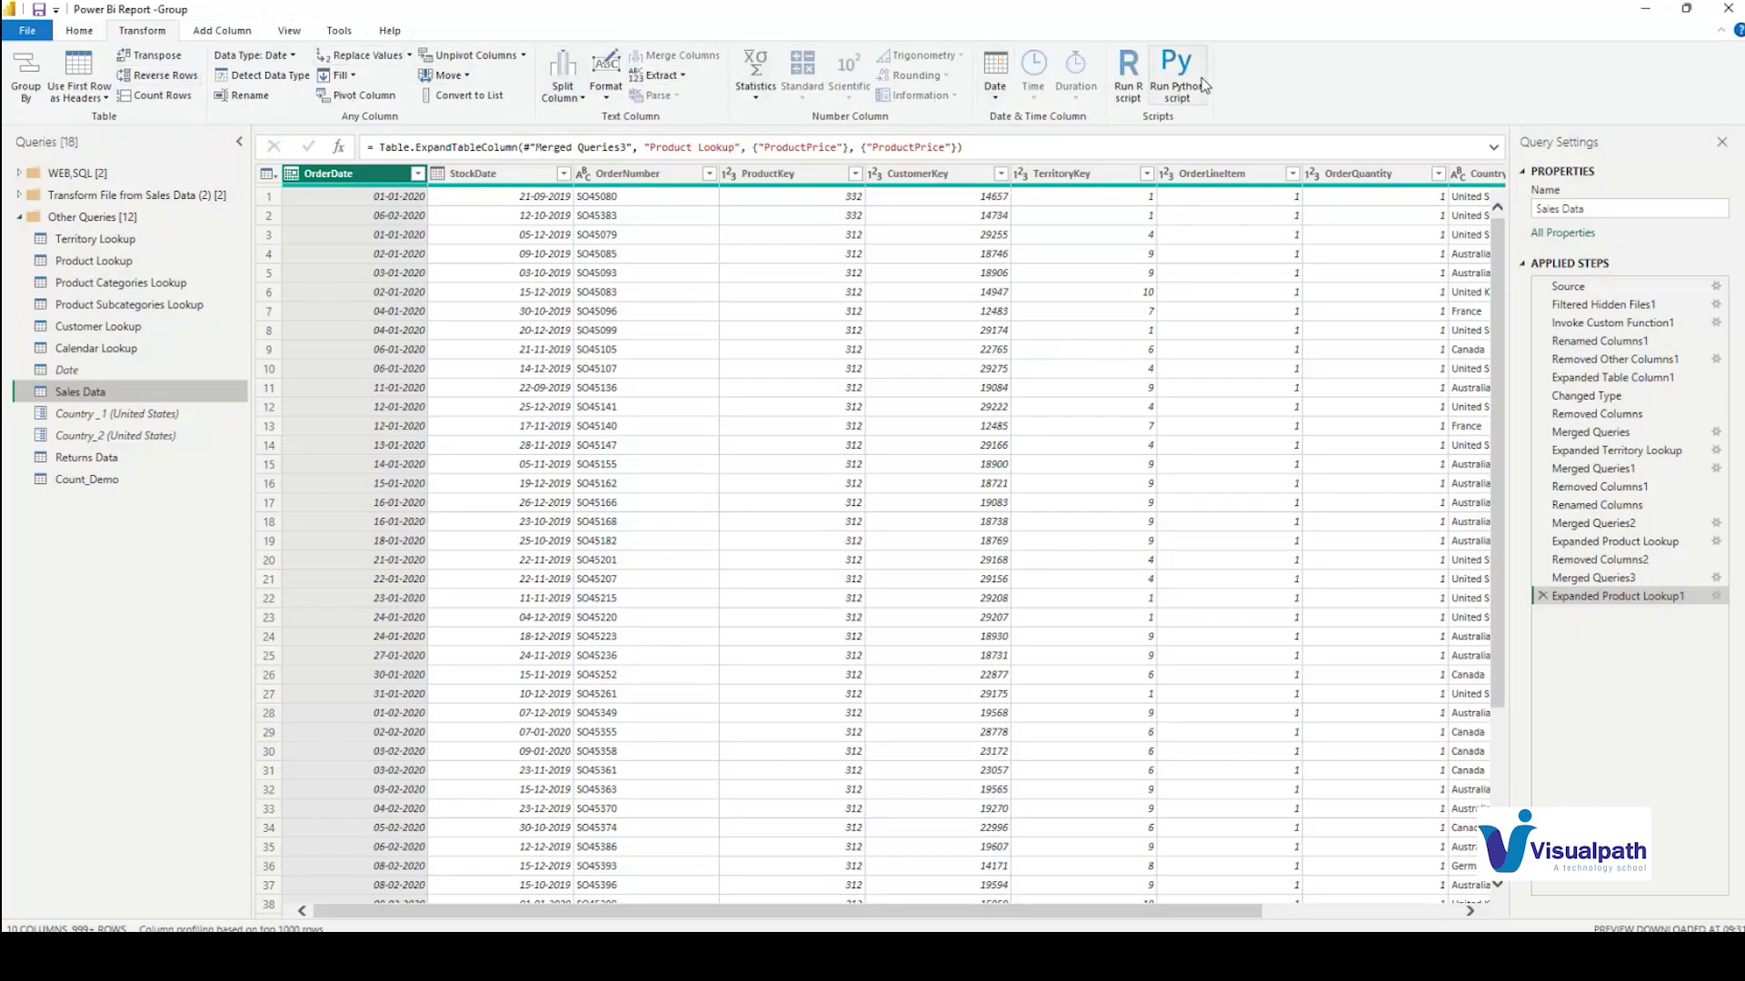
pyautogui.click(216, 32)
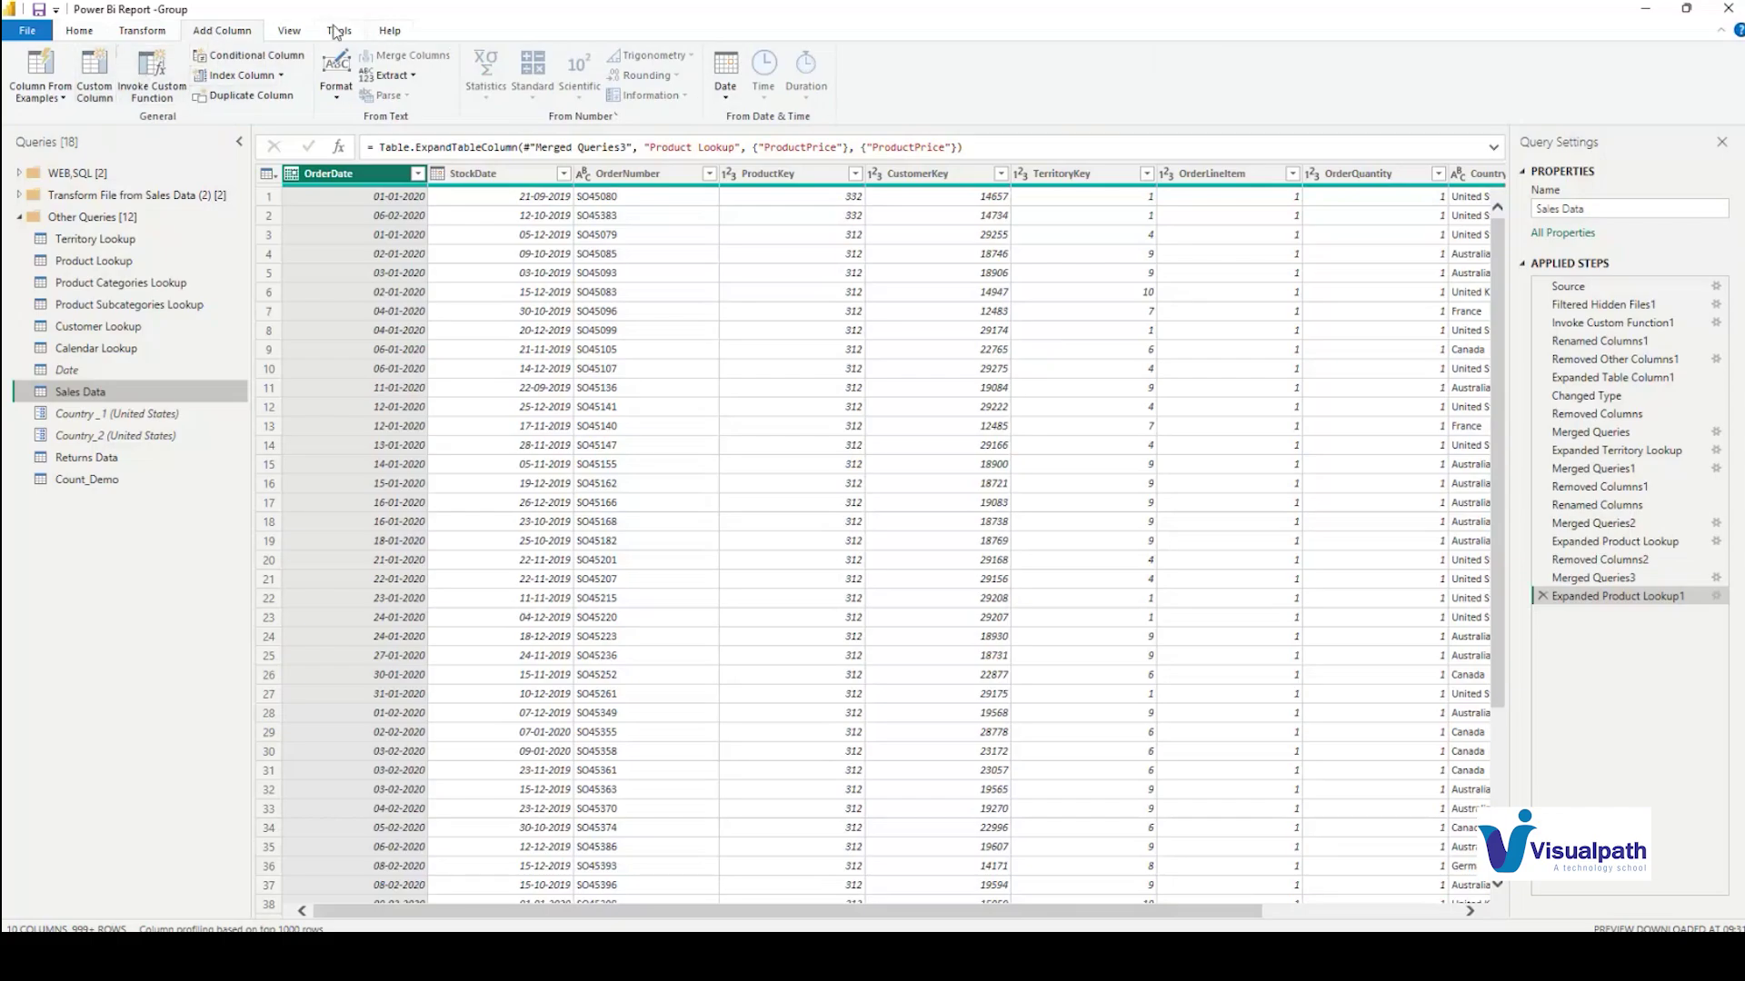
pyautogui.click(303, 31)
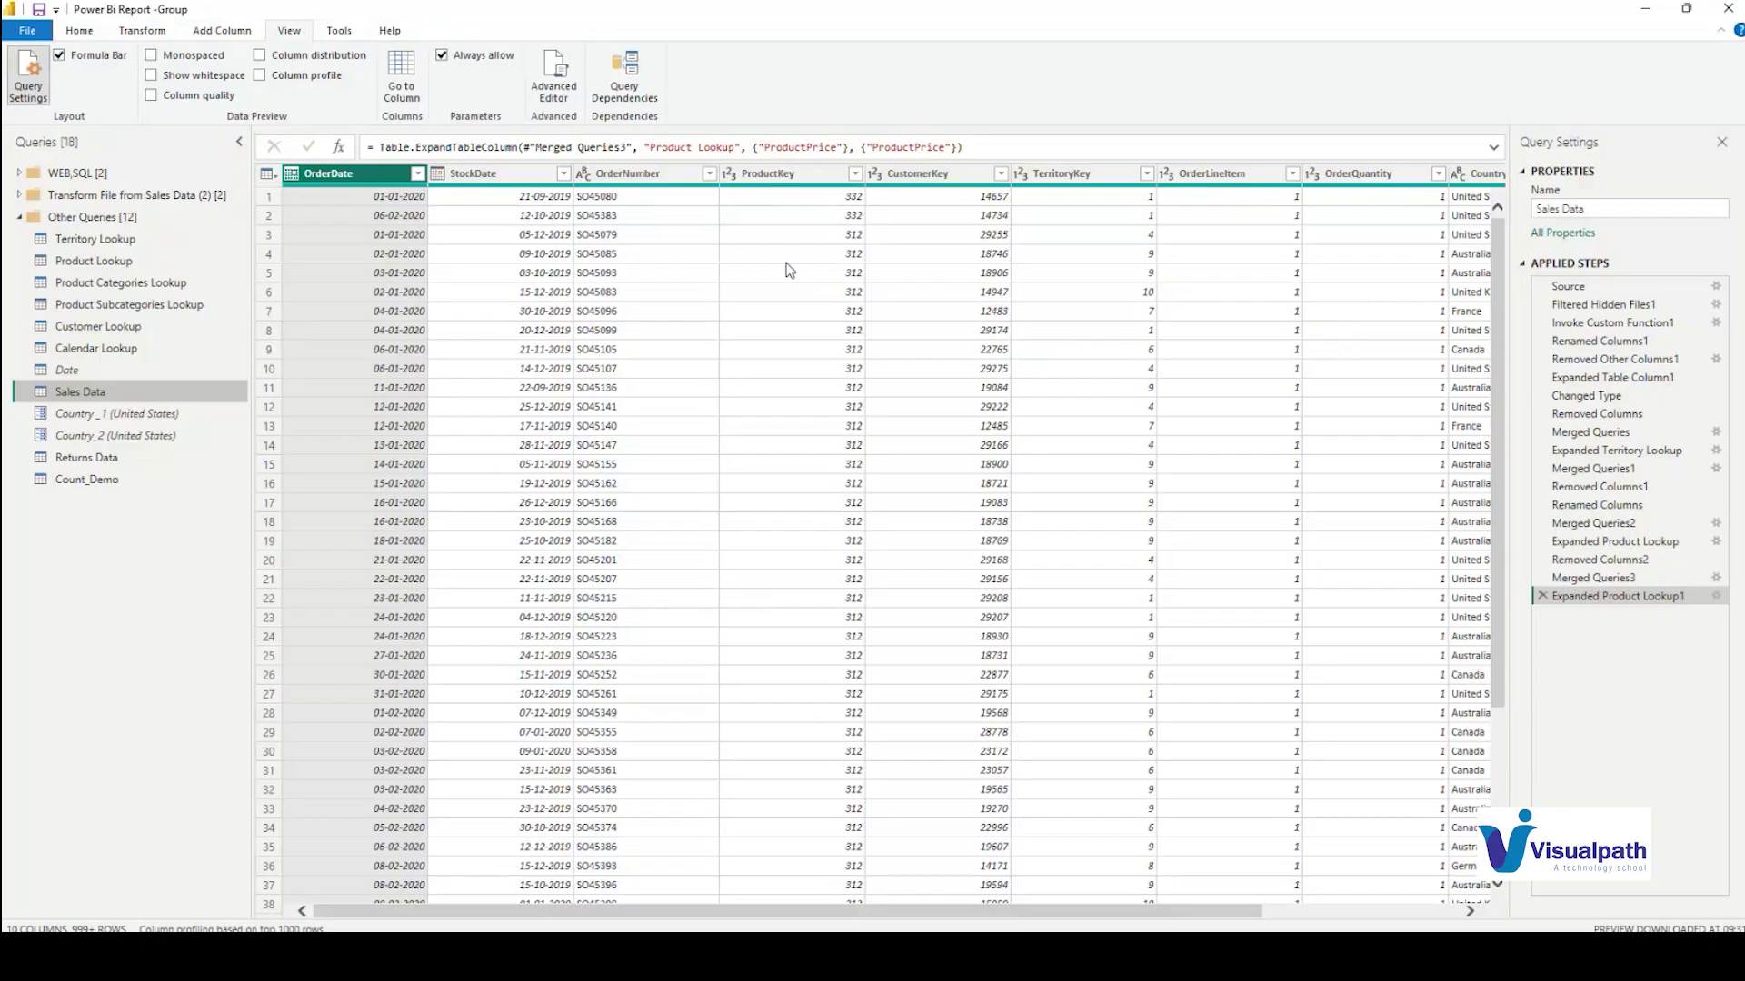
# Open the Calendar Lookup query and go through its applied steps from Inserted Day Name to Inserted Month
pyautogui.click(97, 354)
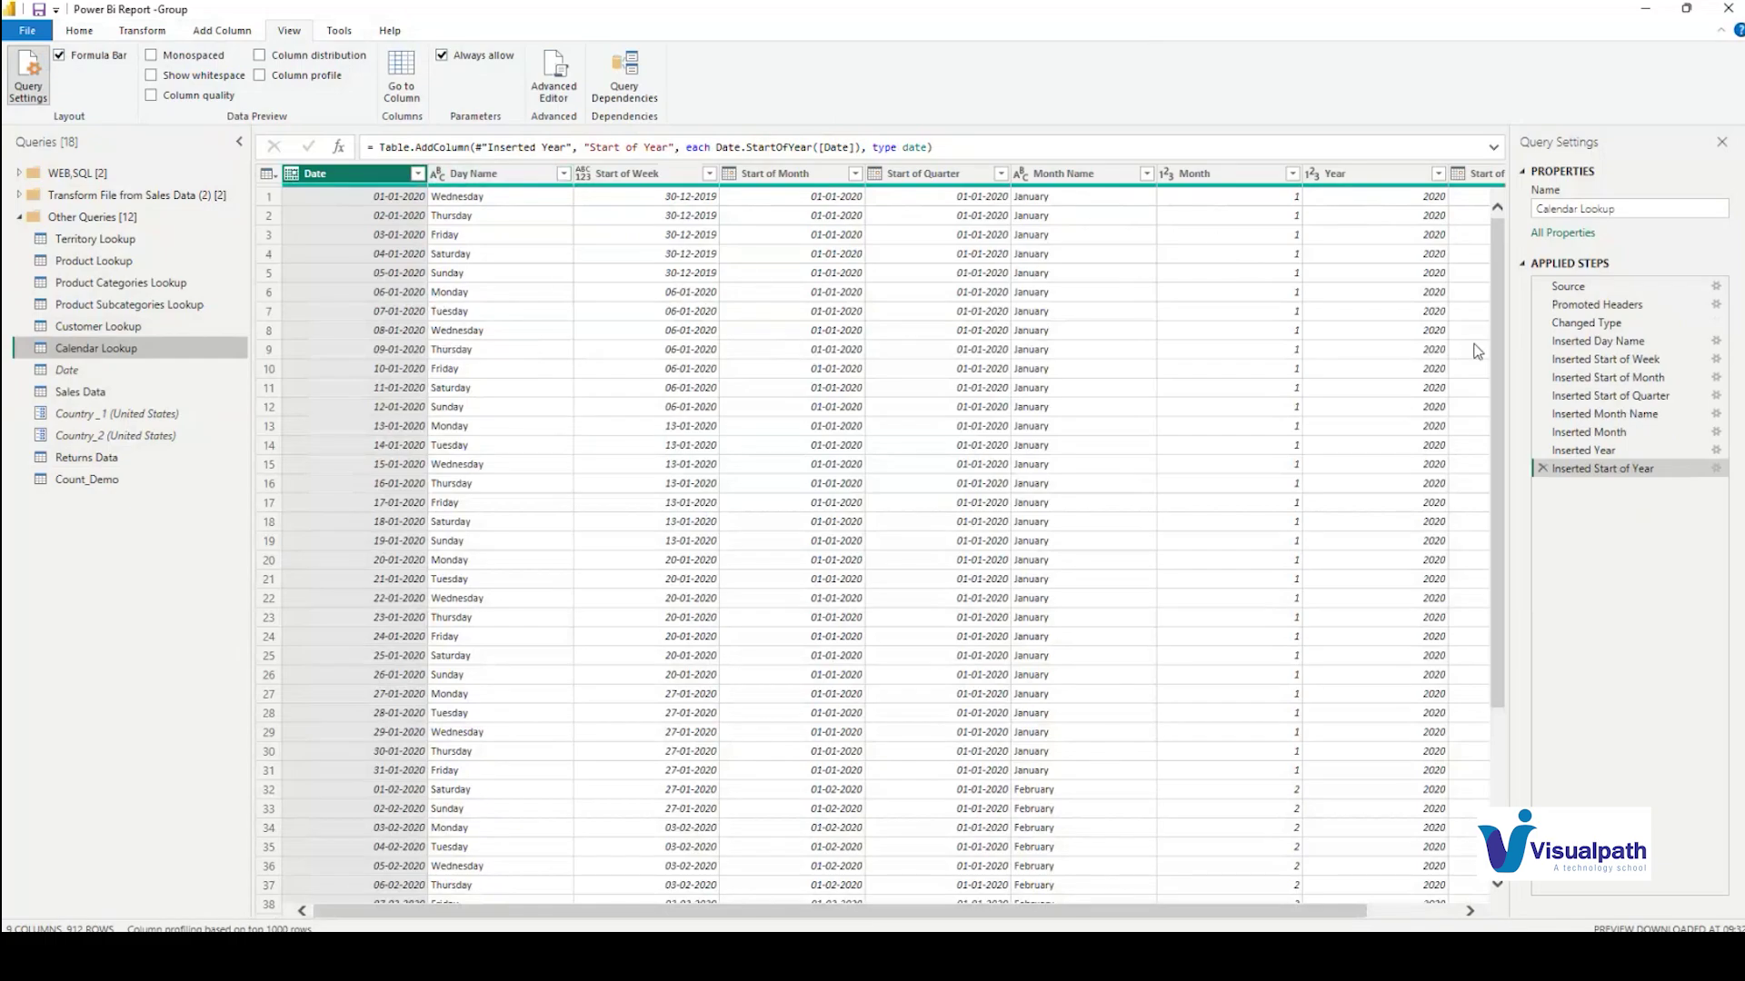
pyautogui.click(1588, 345)
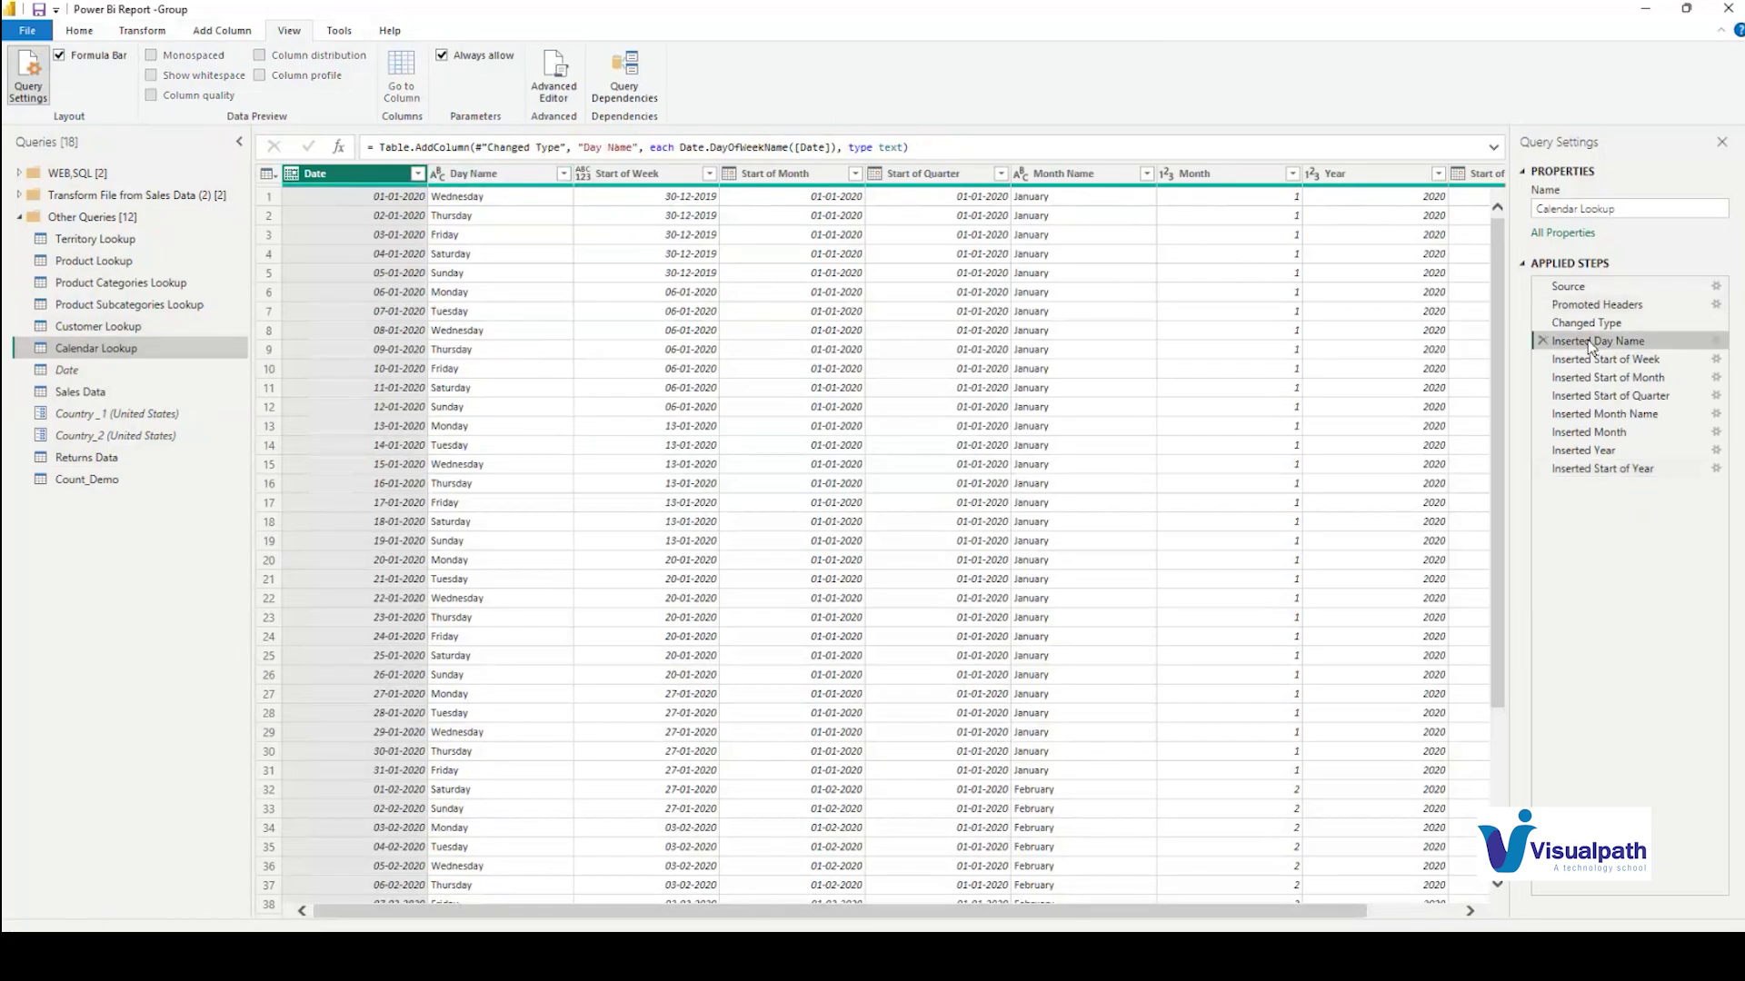
pyautogui.click(1585, 360)
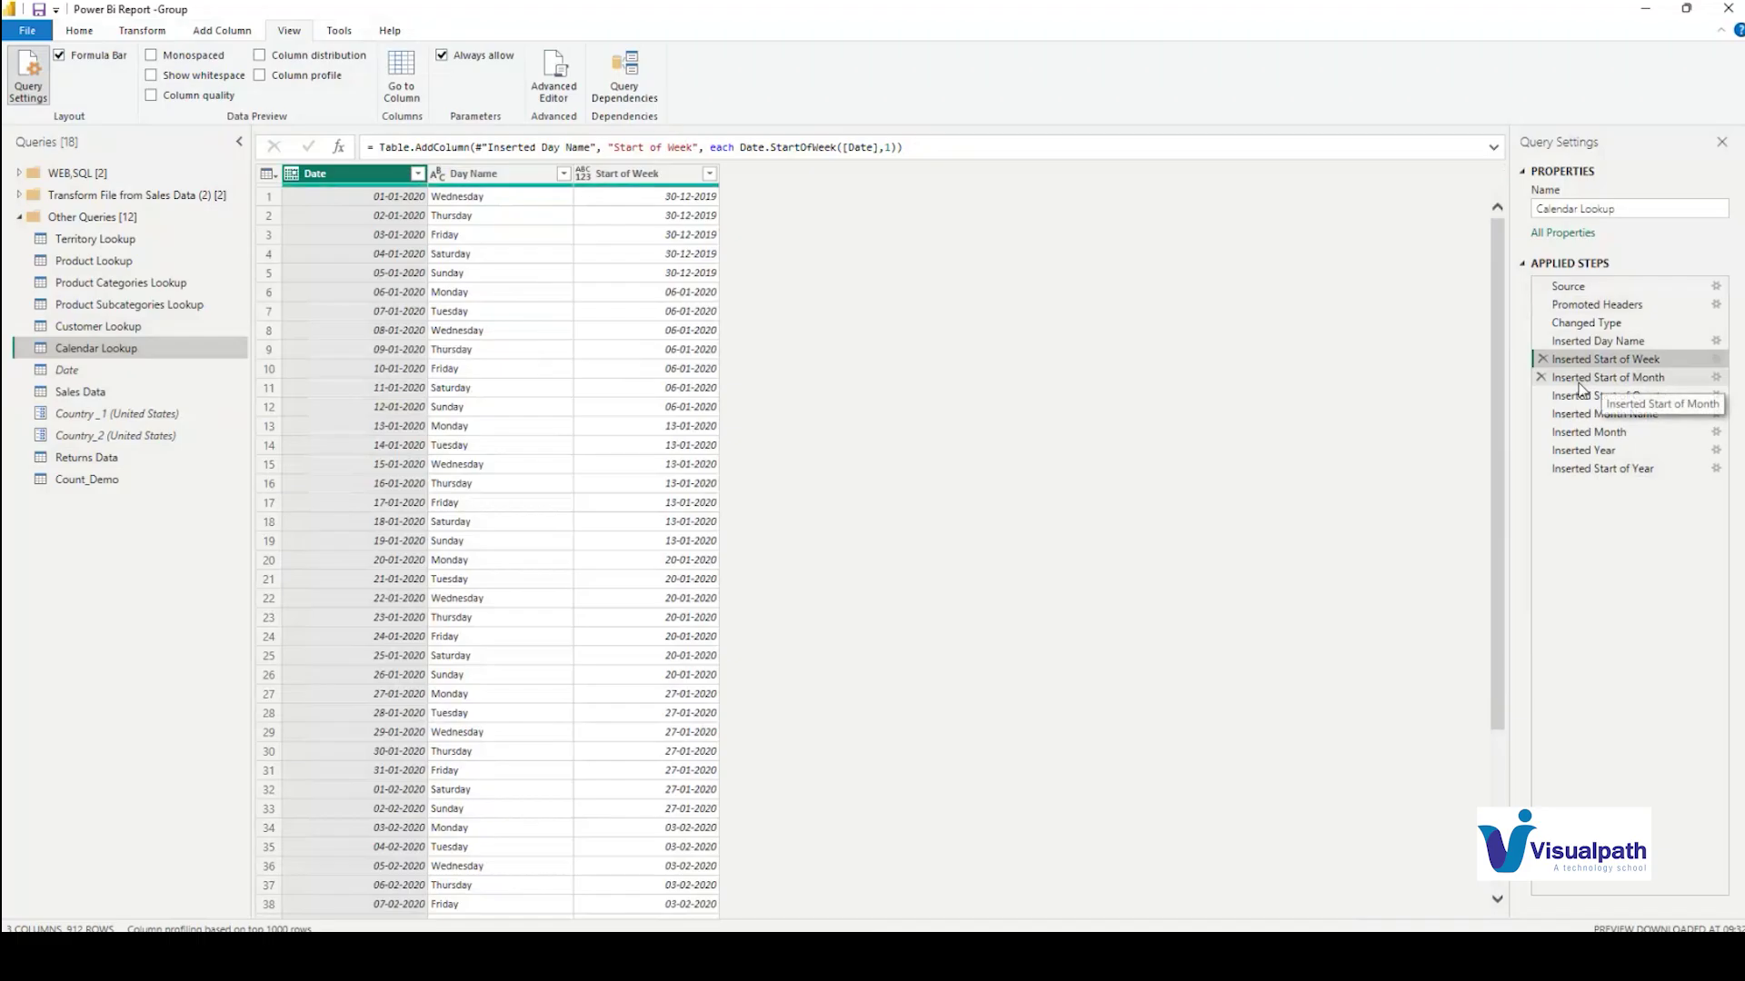
pyautogui.click(1581, 380)
pyautogui.click(1586, 398)
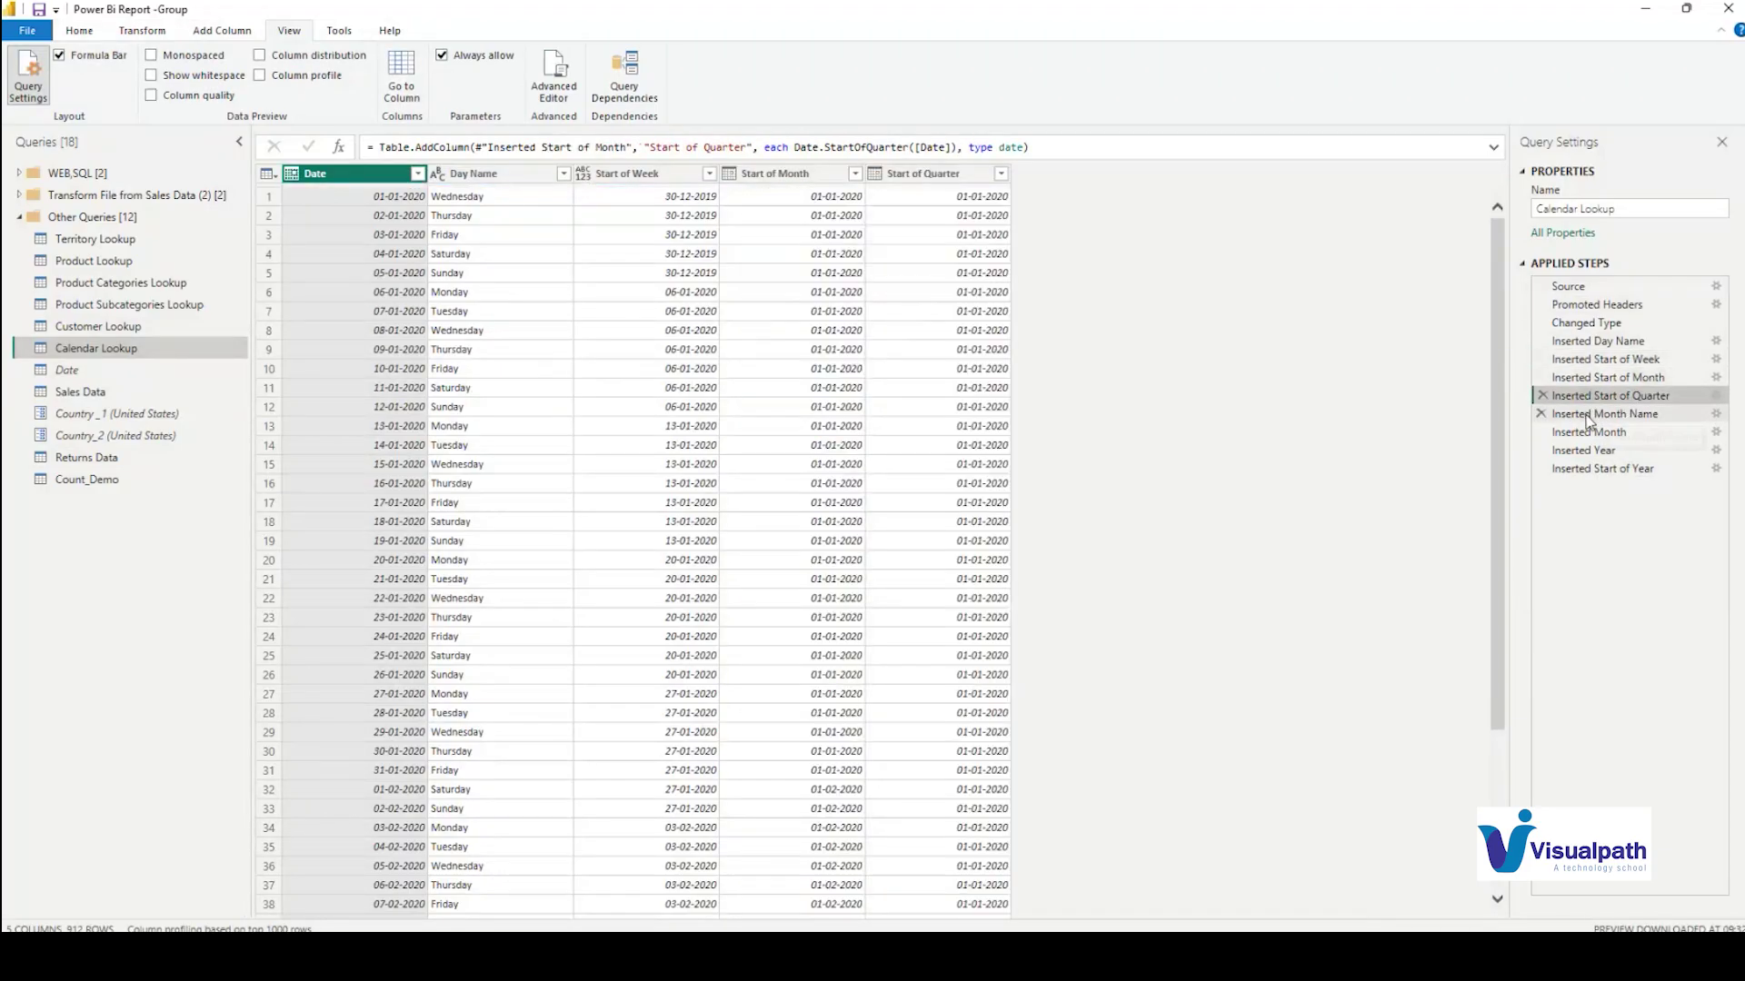
pyautogui.click(1589, 417)
pyautogui.click(1587, 434)
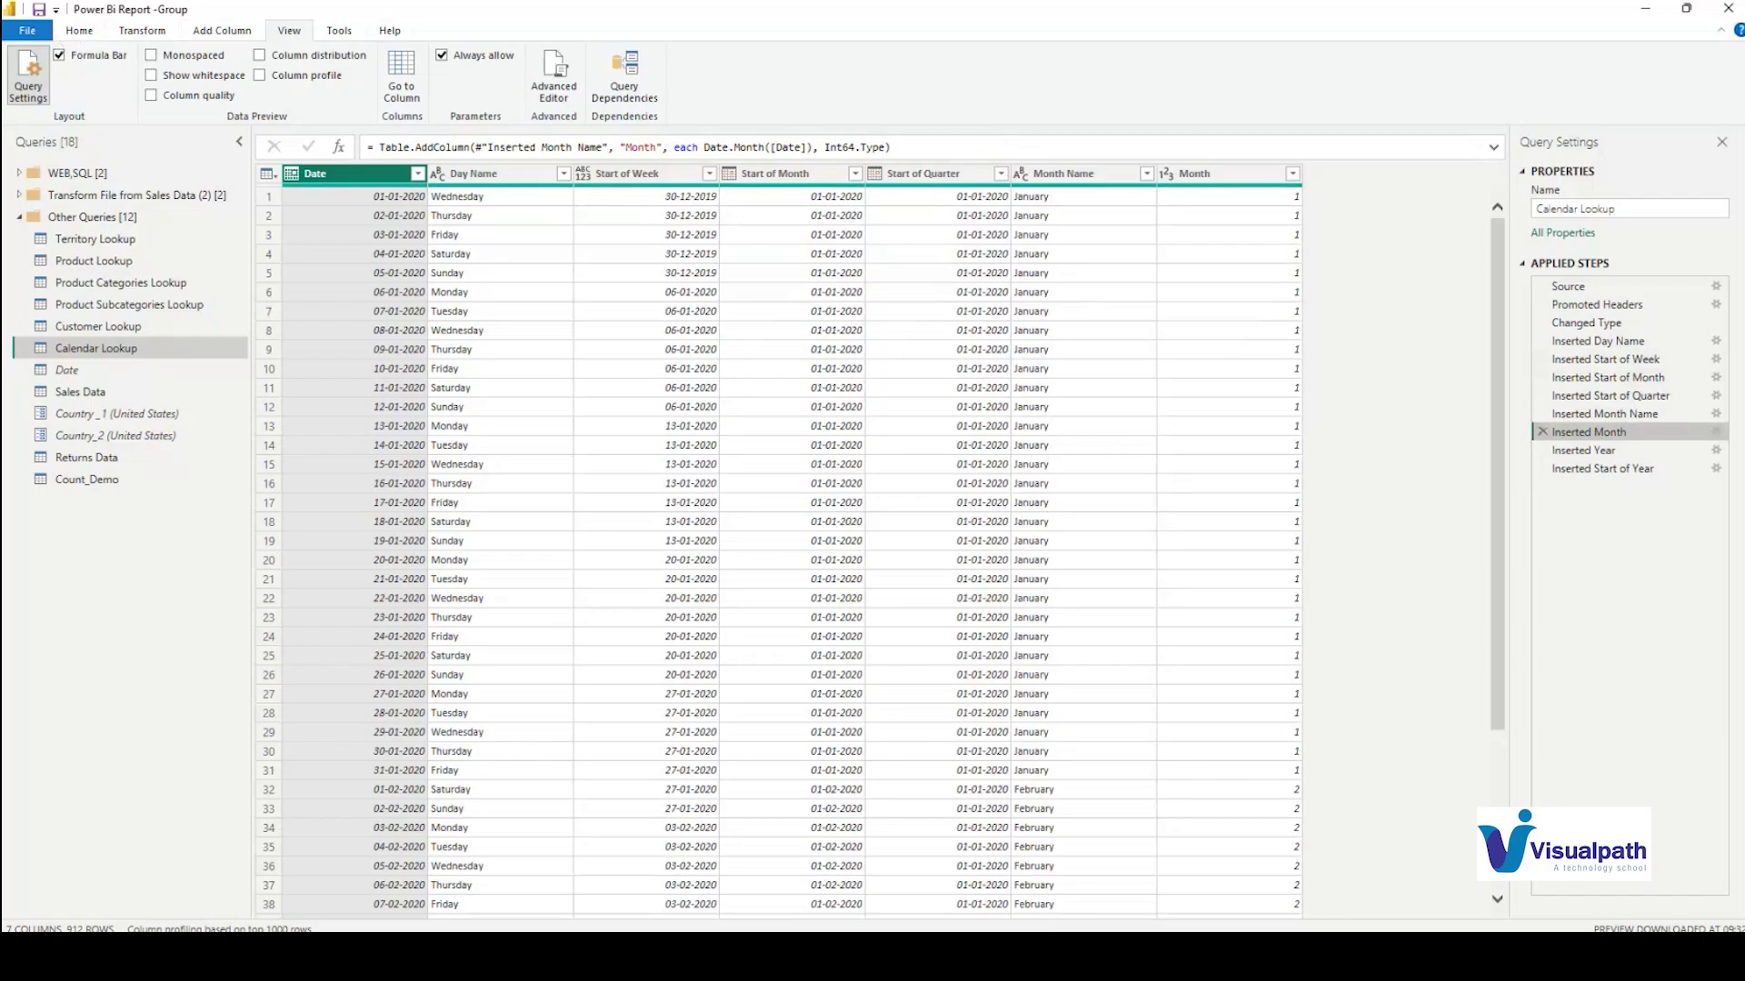
# Switch to the Power BI Intro presentation in PowerPoint and advance through the Transformation slide to slide 8, Modelling
pyautogui.hotkey('alt', 'Tab')
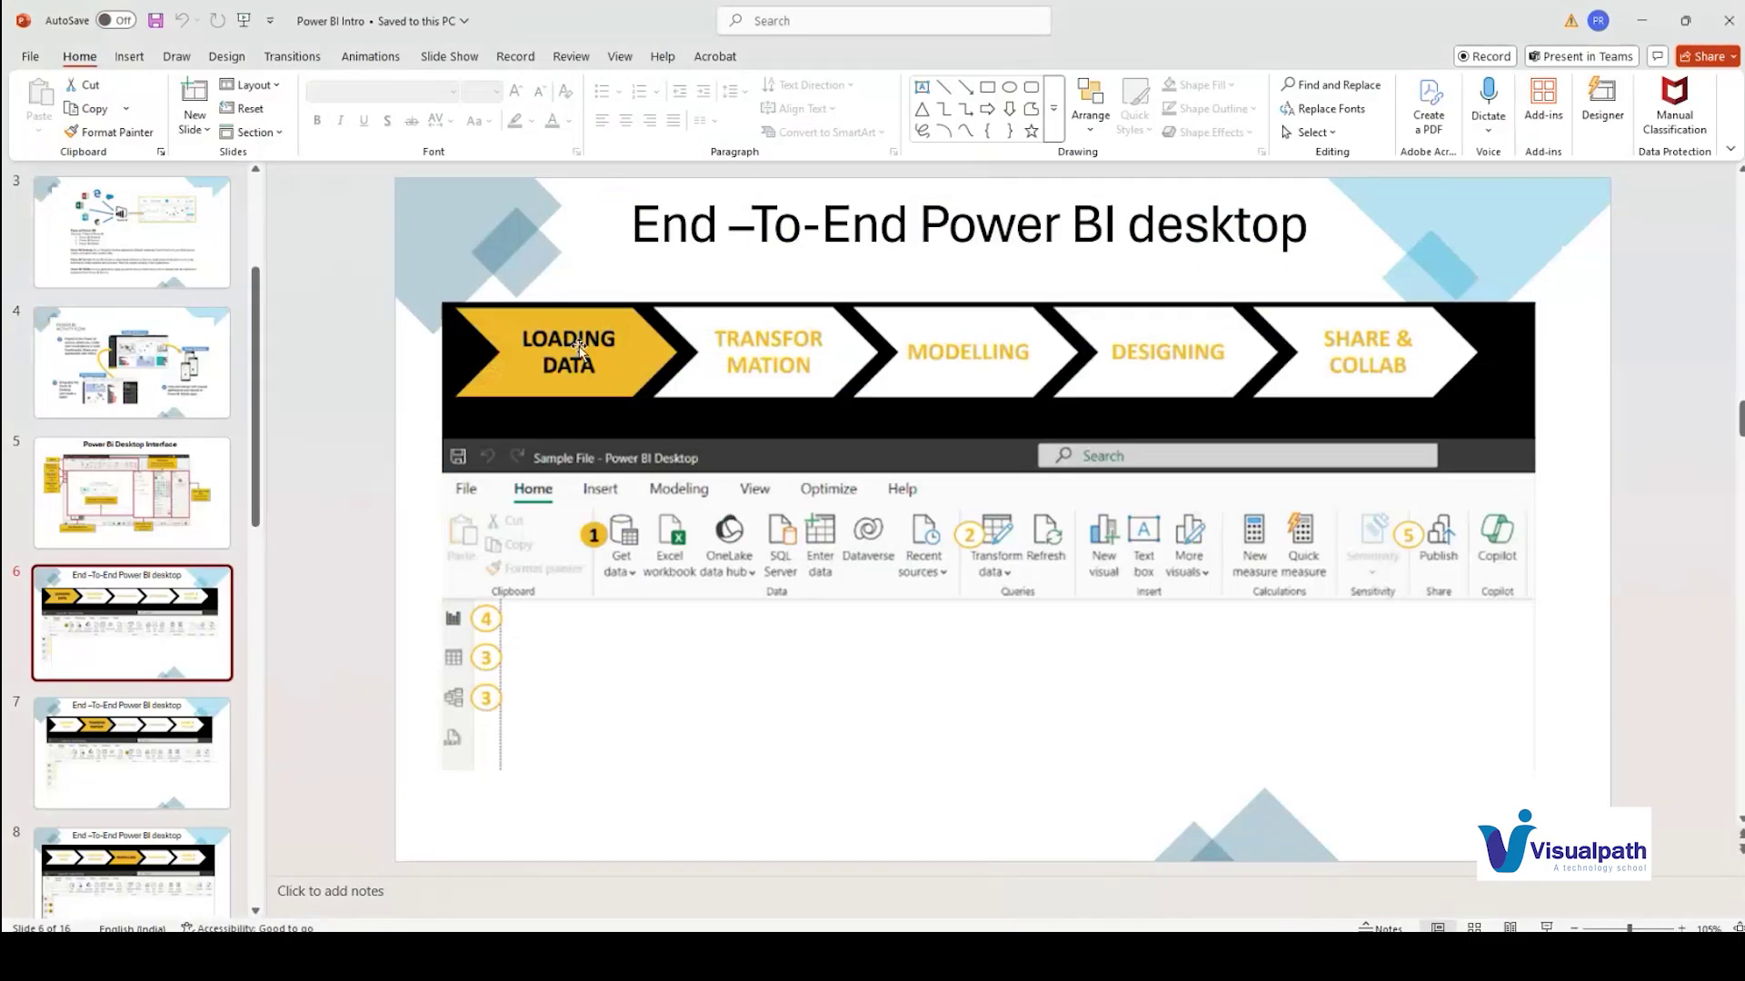
pyautogui.press('pagedown')
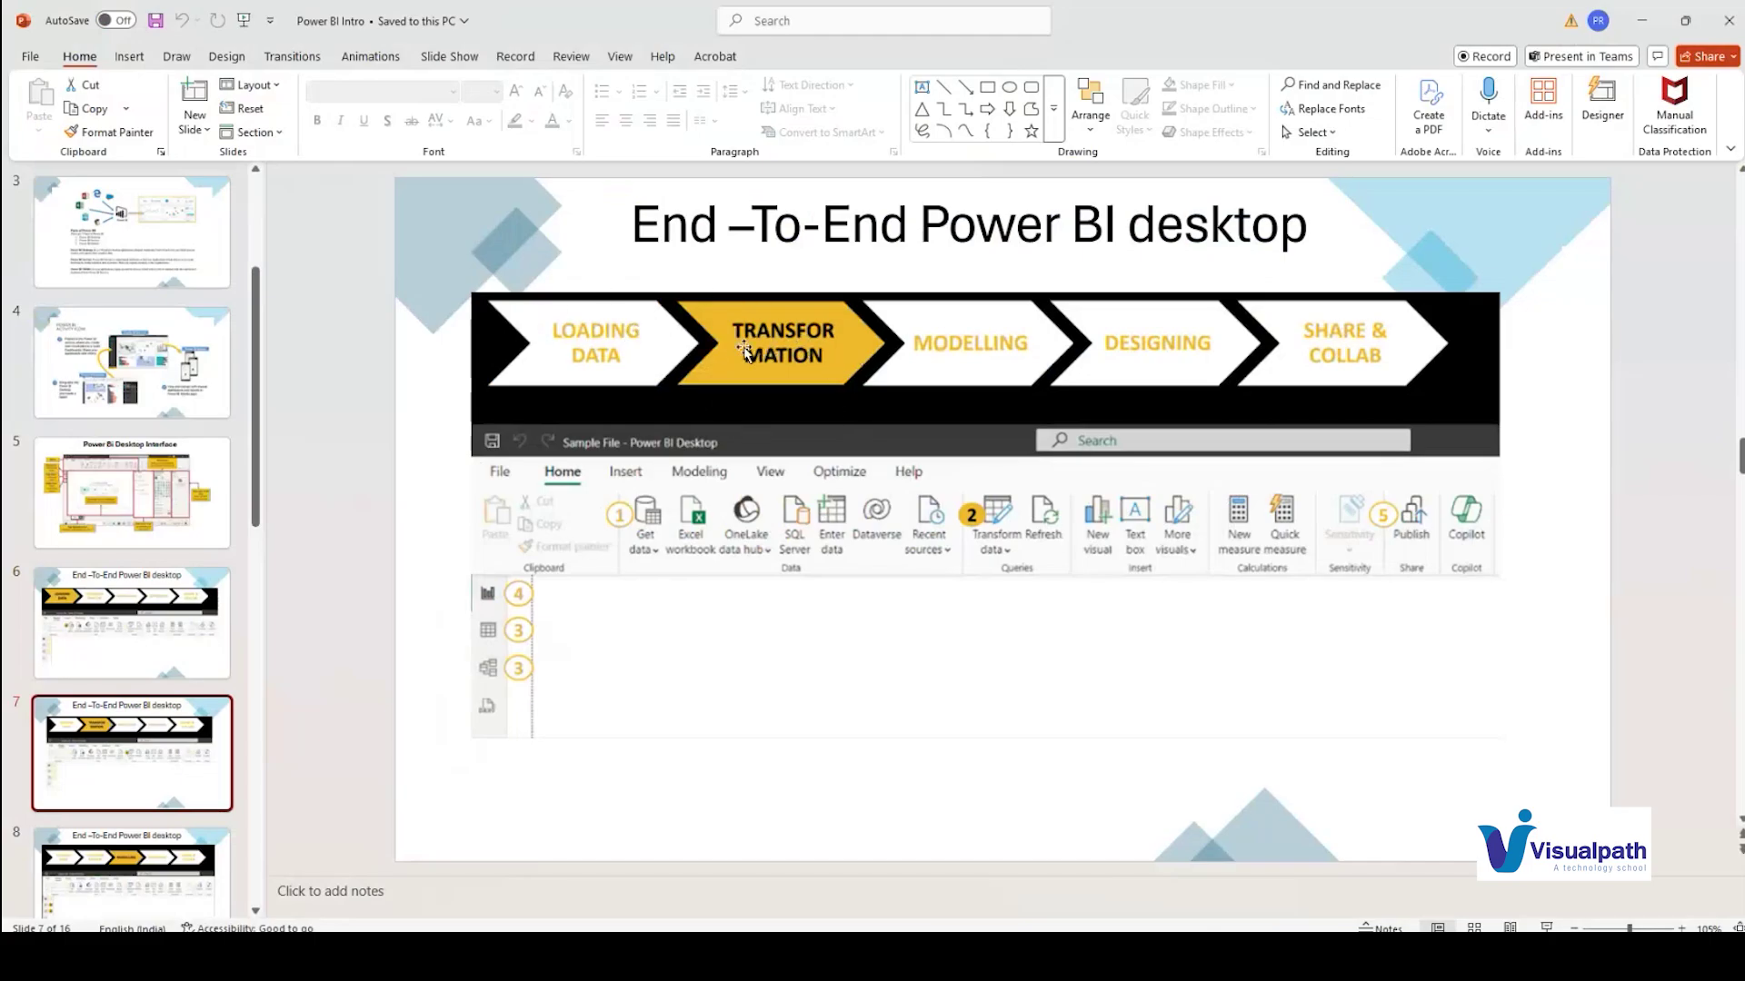
pyautogui.scroll(-3, 226, 748)
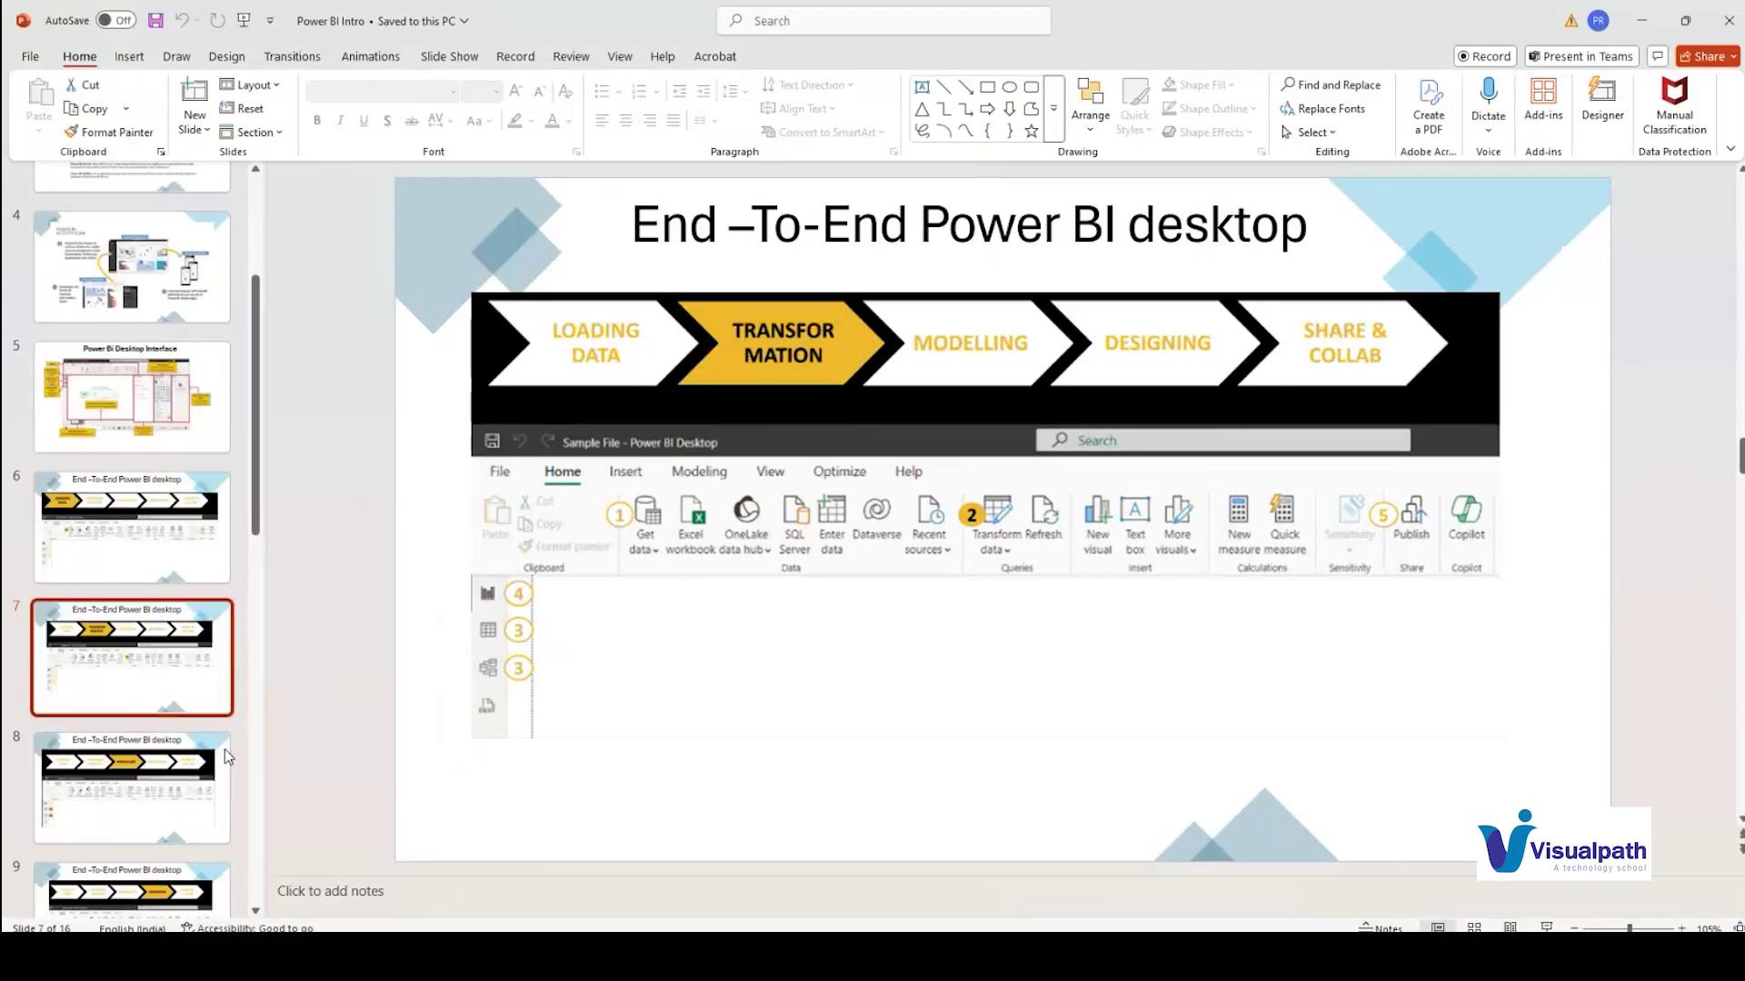
pyautogui.click(226, 749)
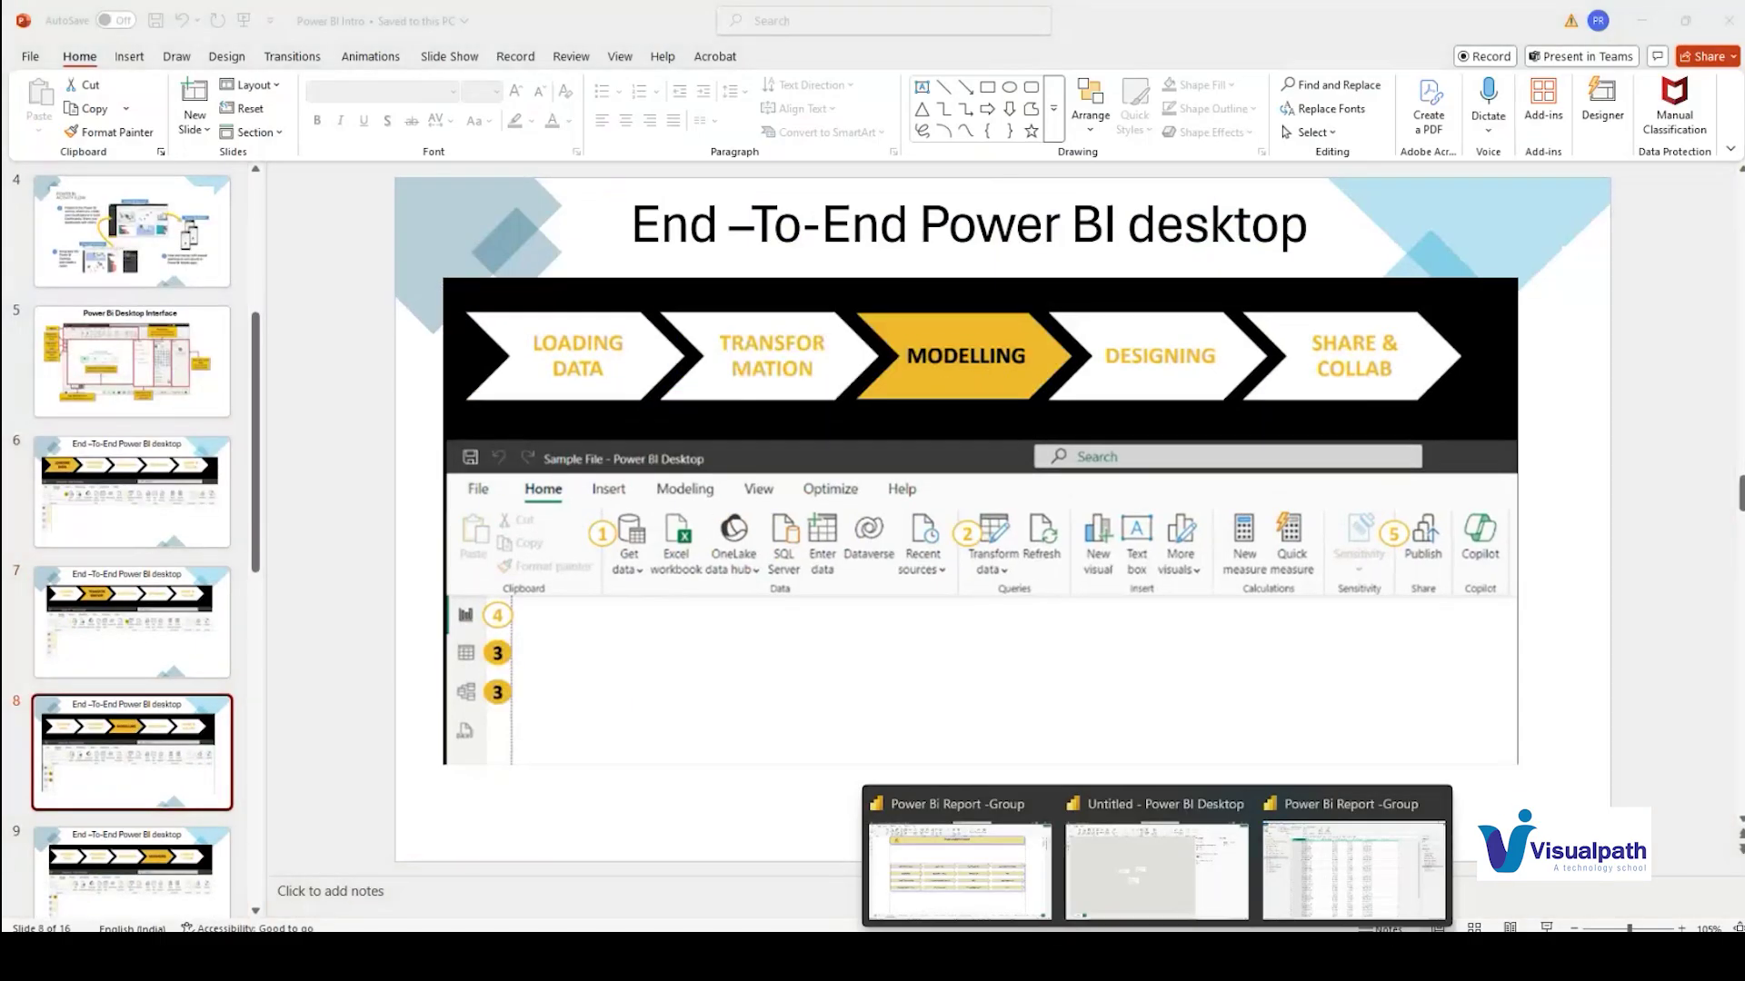
# Switch to Power Bi Report -Group in Power BI Desktop and inspect the Returns Data to Territory Lookup relationship in Model view without saving changes
pyautogui.click(958, 858)
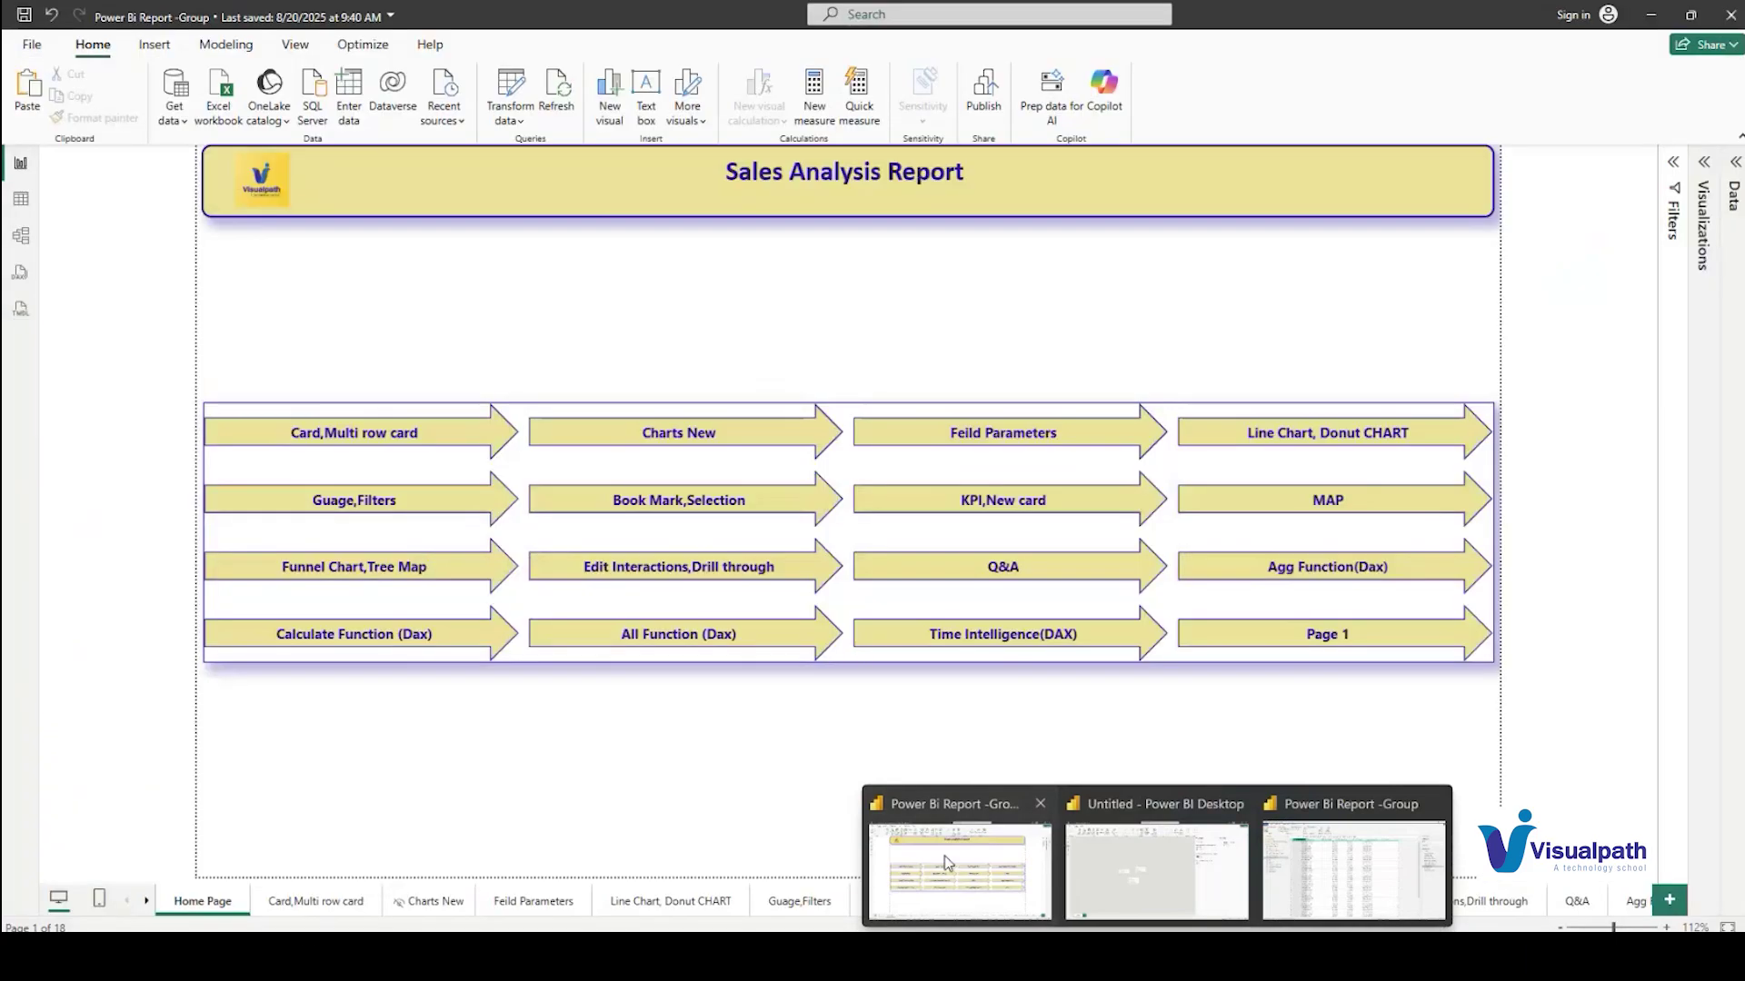
pyautogui.click(19, 237)
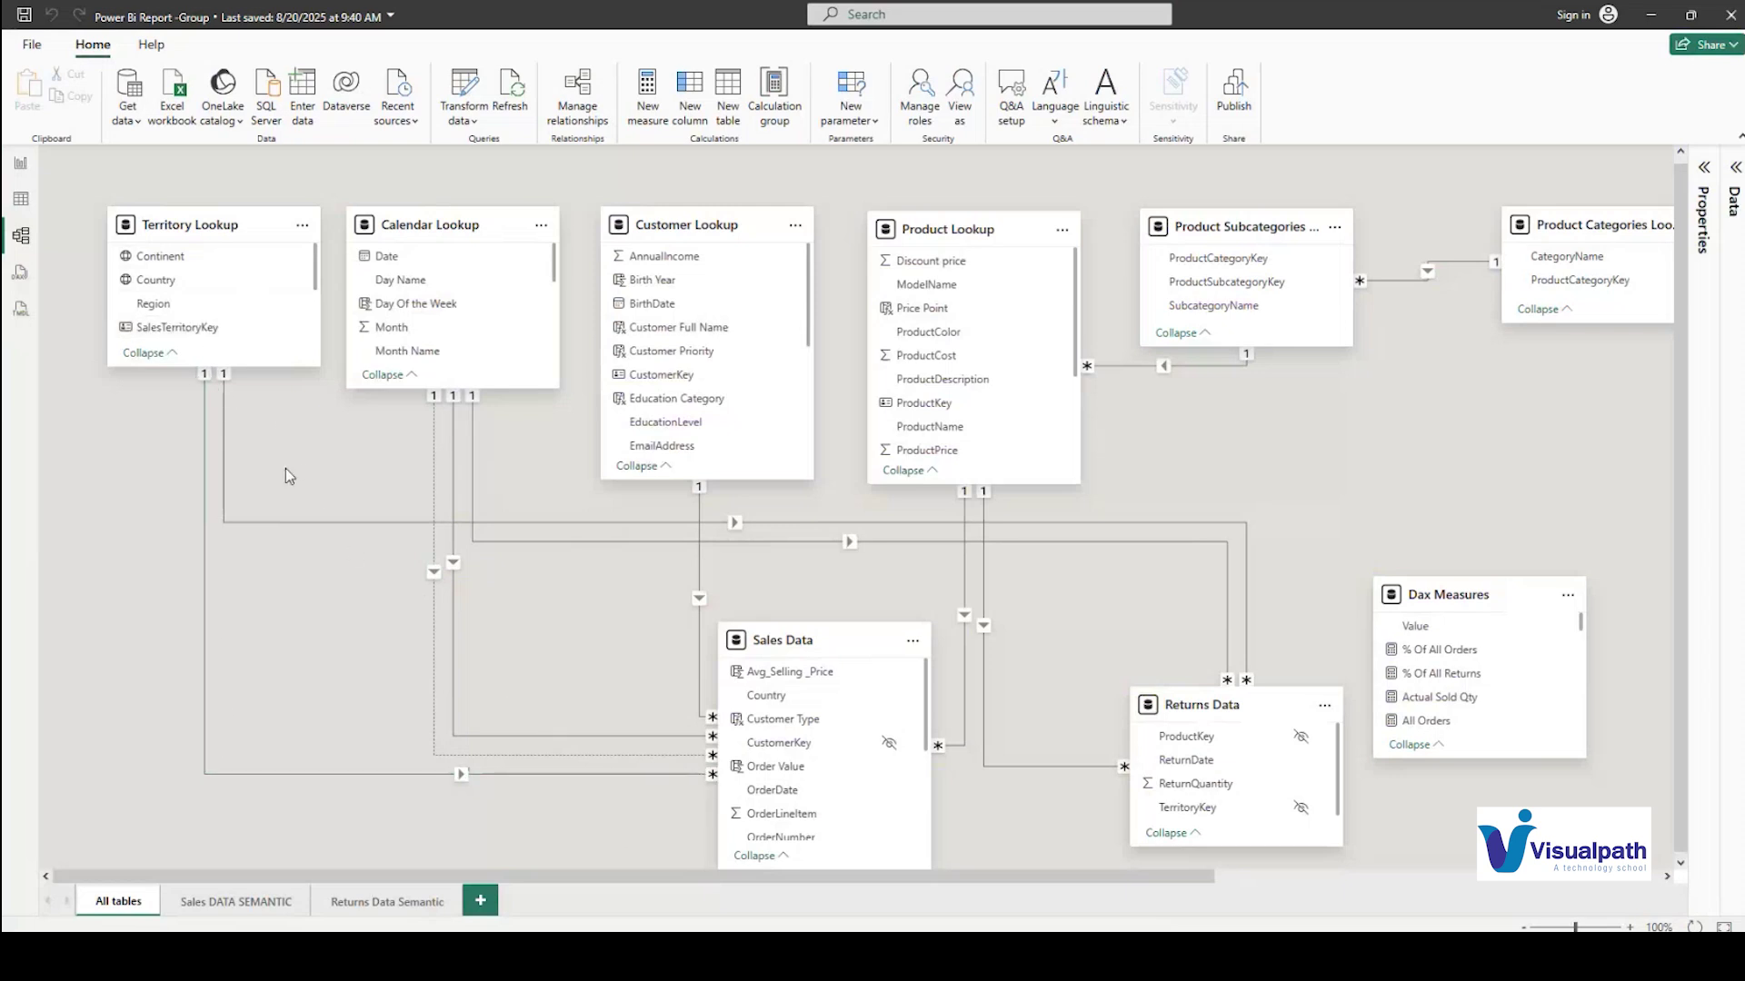
pyautogui.click(294, 523)
pyautogui.doubleClick(299, 524)
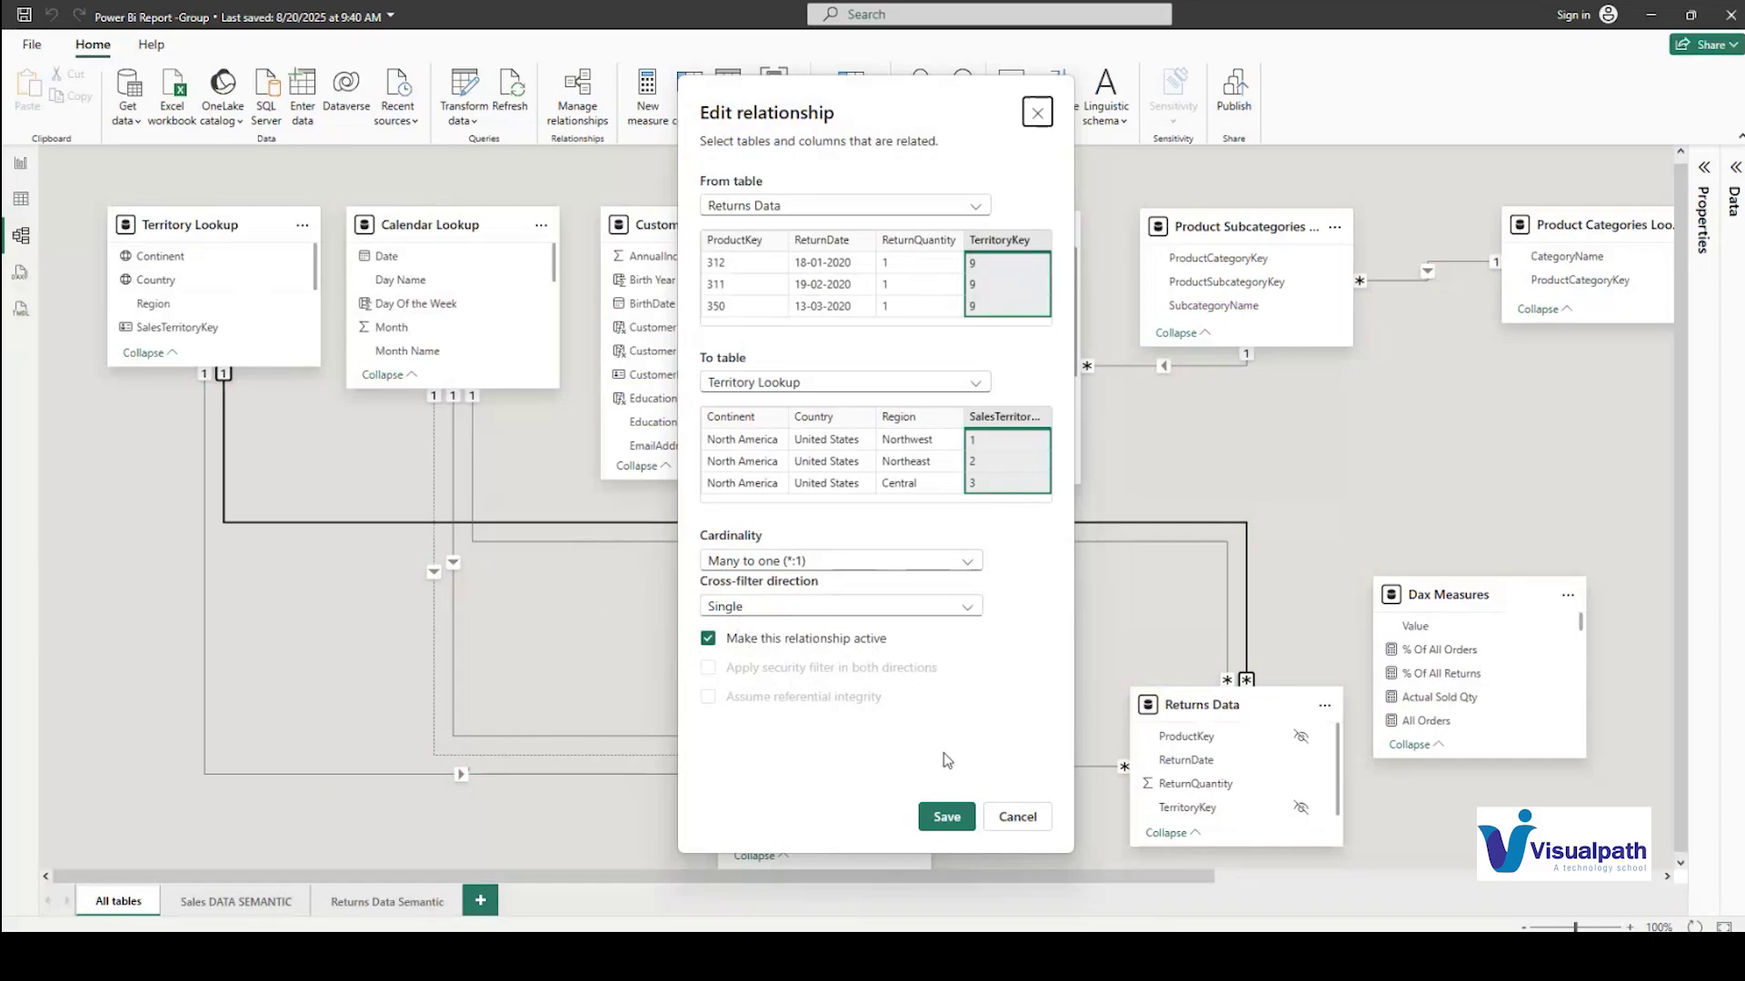
pyautogui.click(1040, 825)
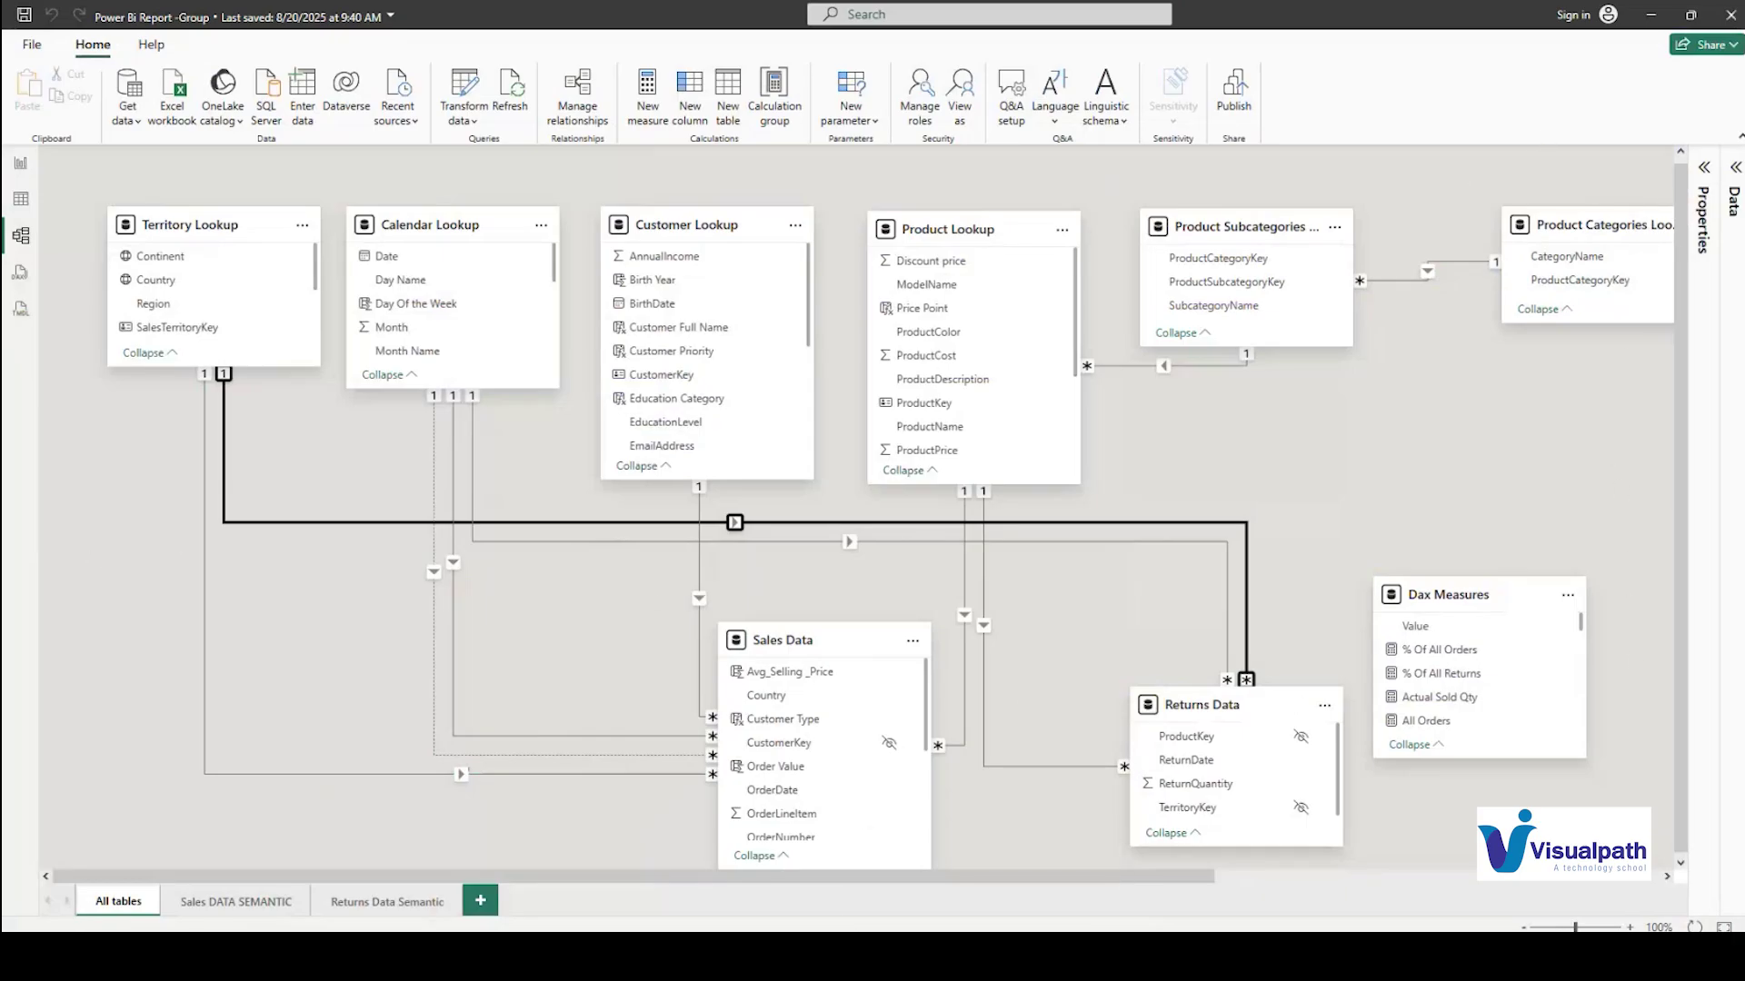
# Switch back to the Power BI Intro presentation in PowerPoint and open slide 9, Designing
pyautogui.moveTo(1156, 954)
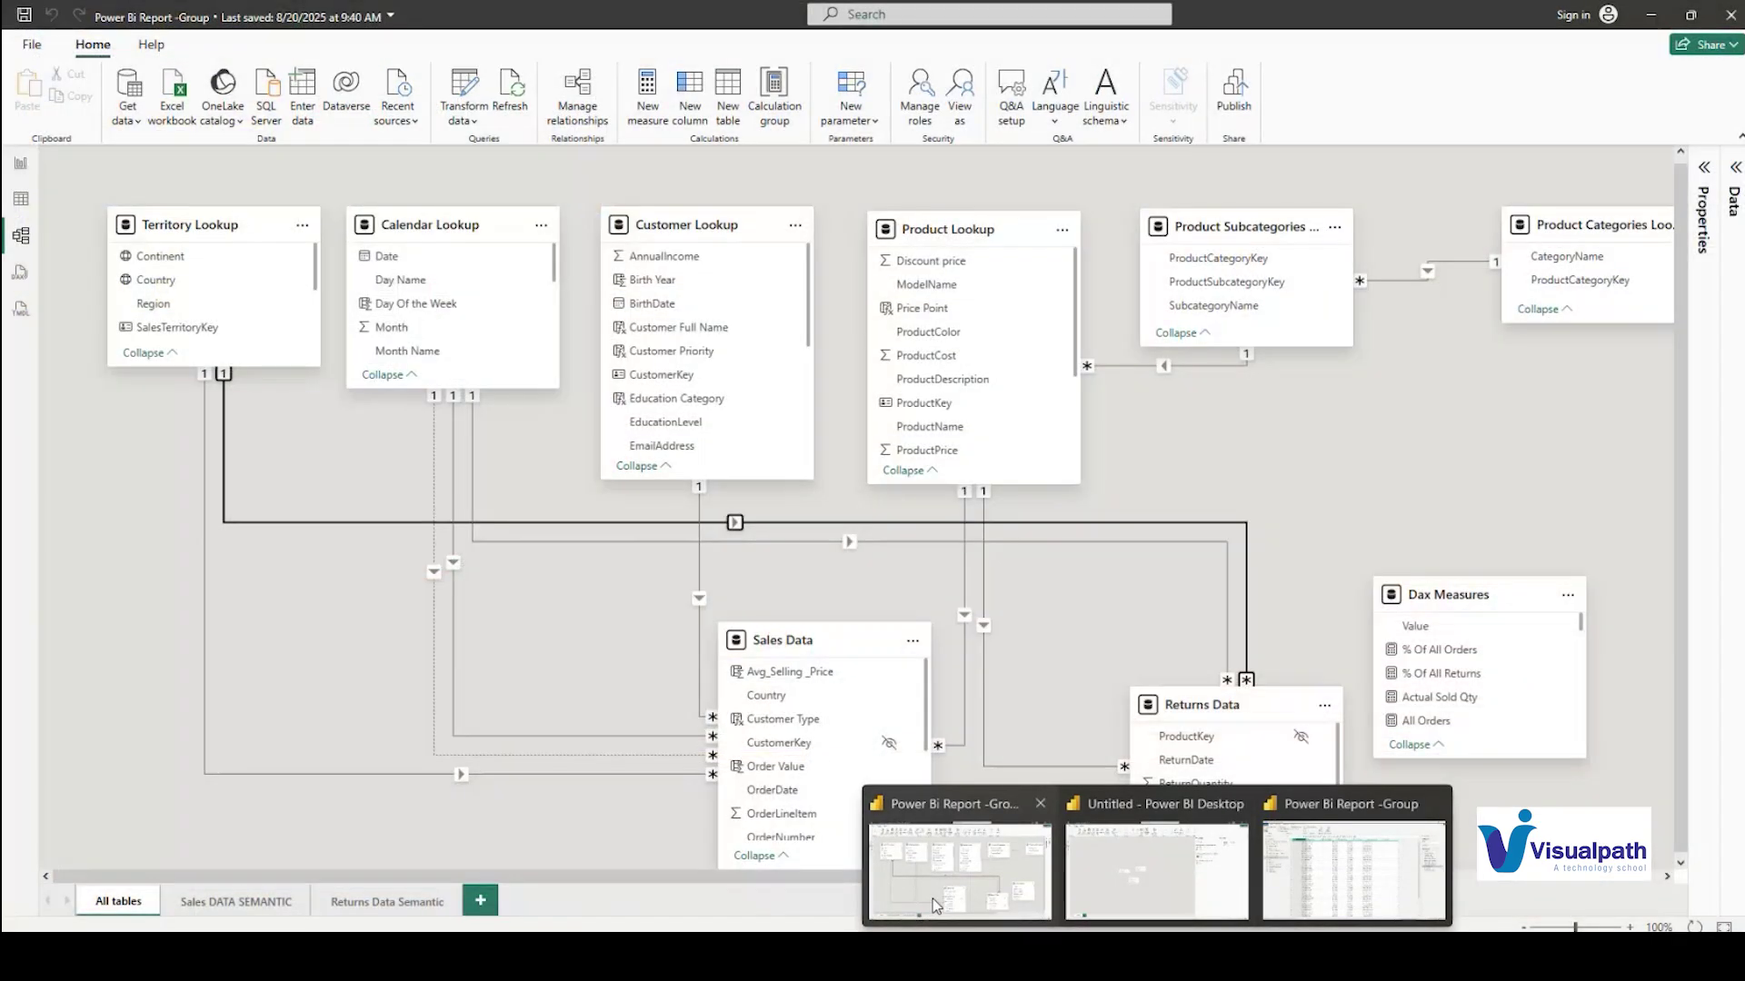
pyautogui.click(933, 898)
pyautogui.hotkey('alt', 'Tab')
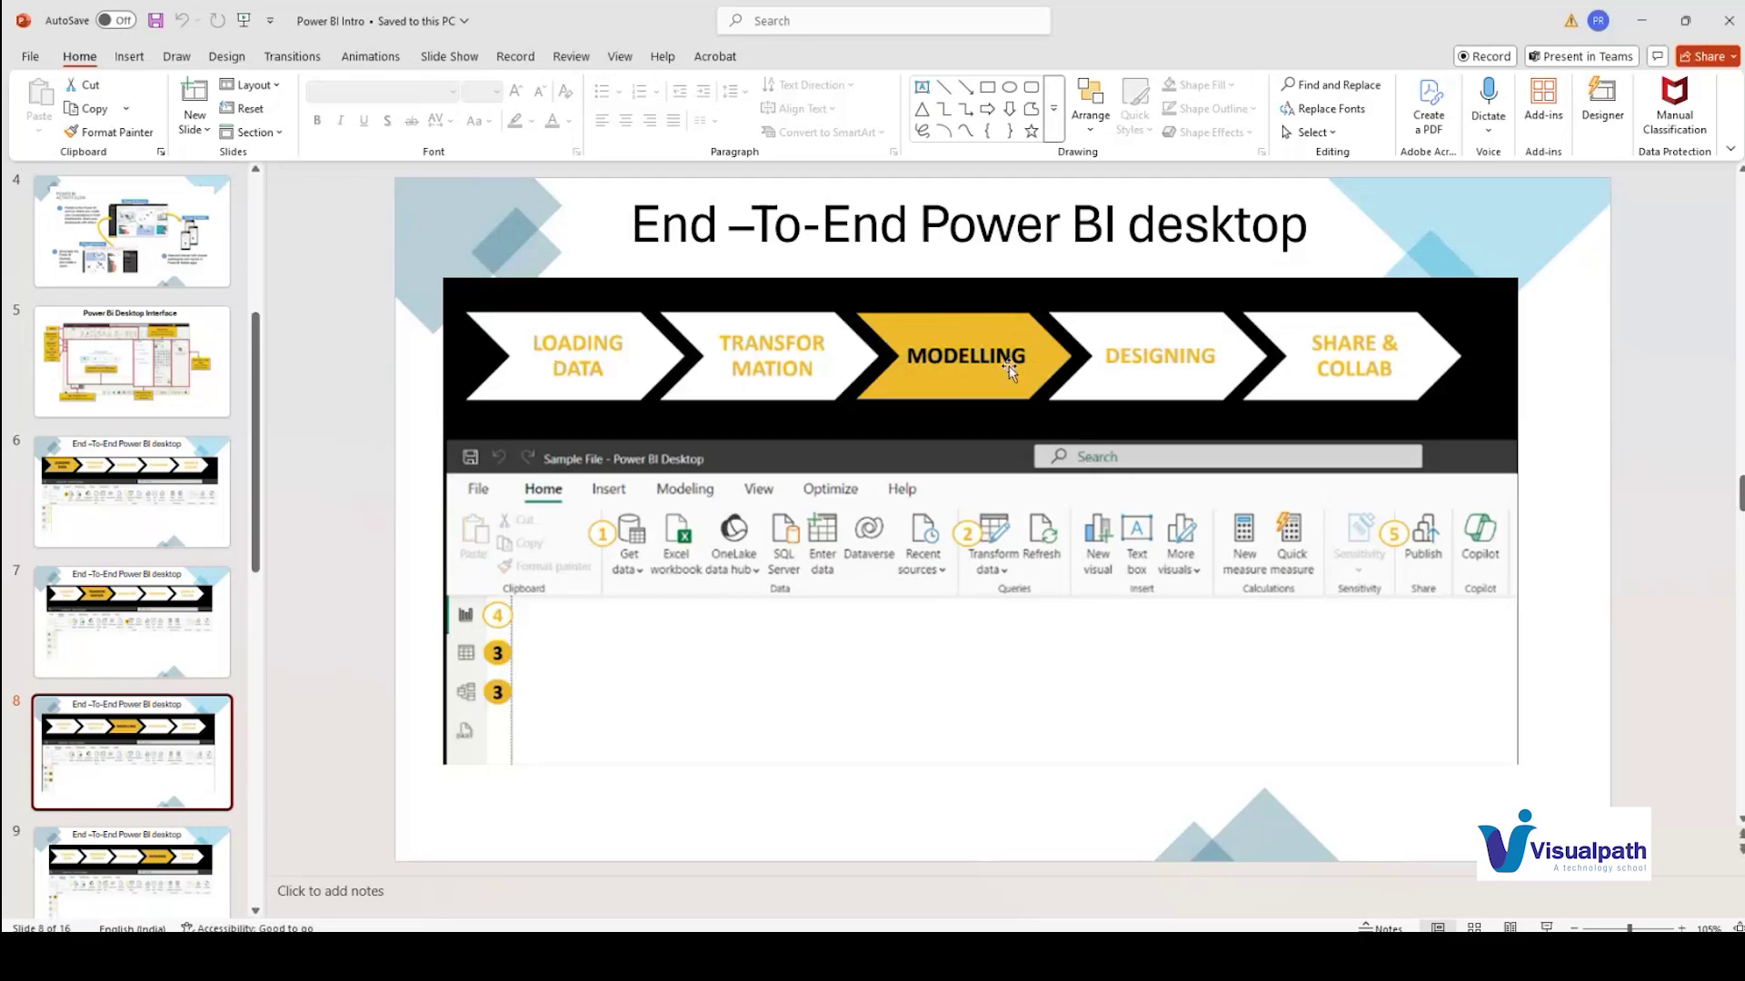
pyautogui.click(186, 850)
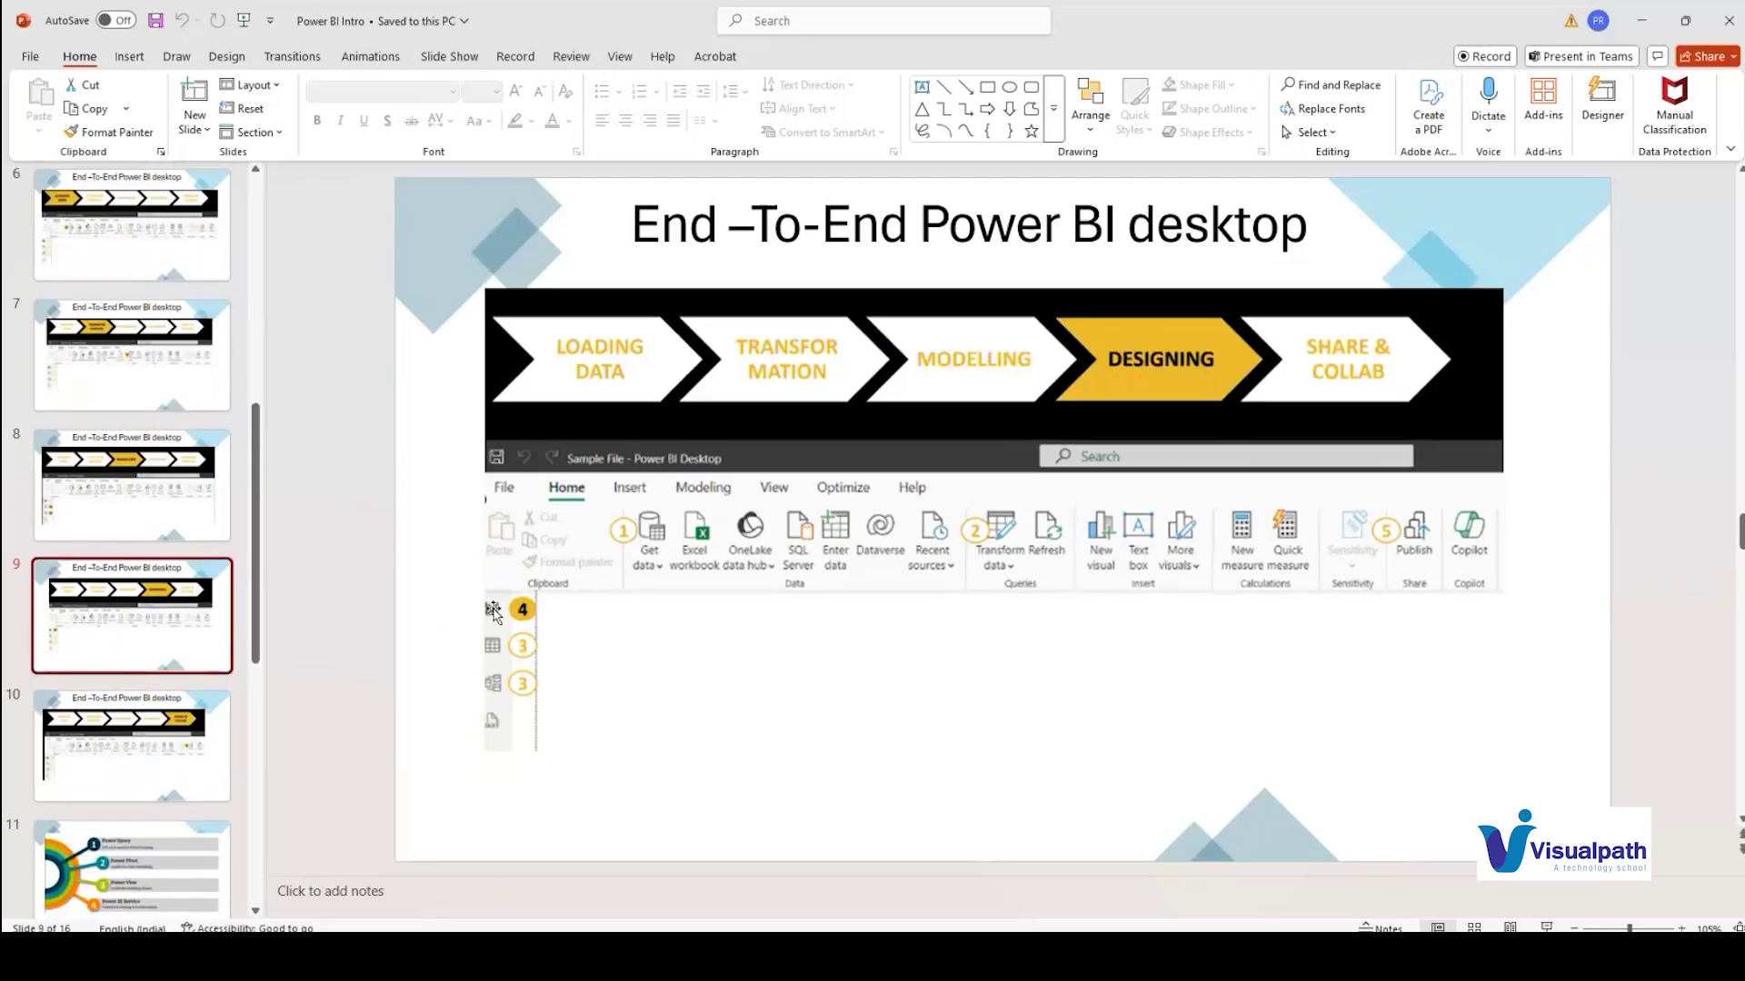
# Return to Power Bi Report -Group in Power BI Desktop, show the Home Page in Report view, and expand the Visualizations pane
pyautogui.click(1157, 954)
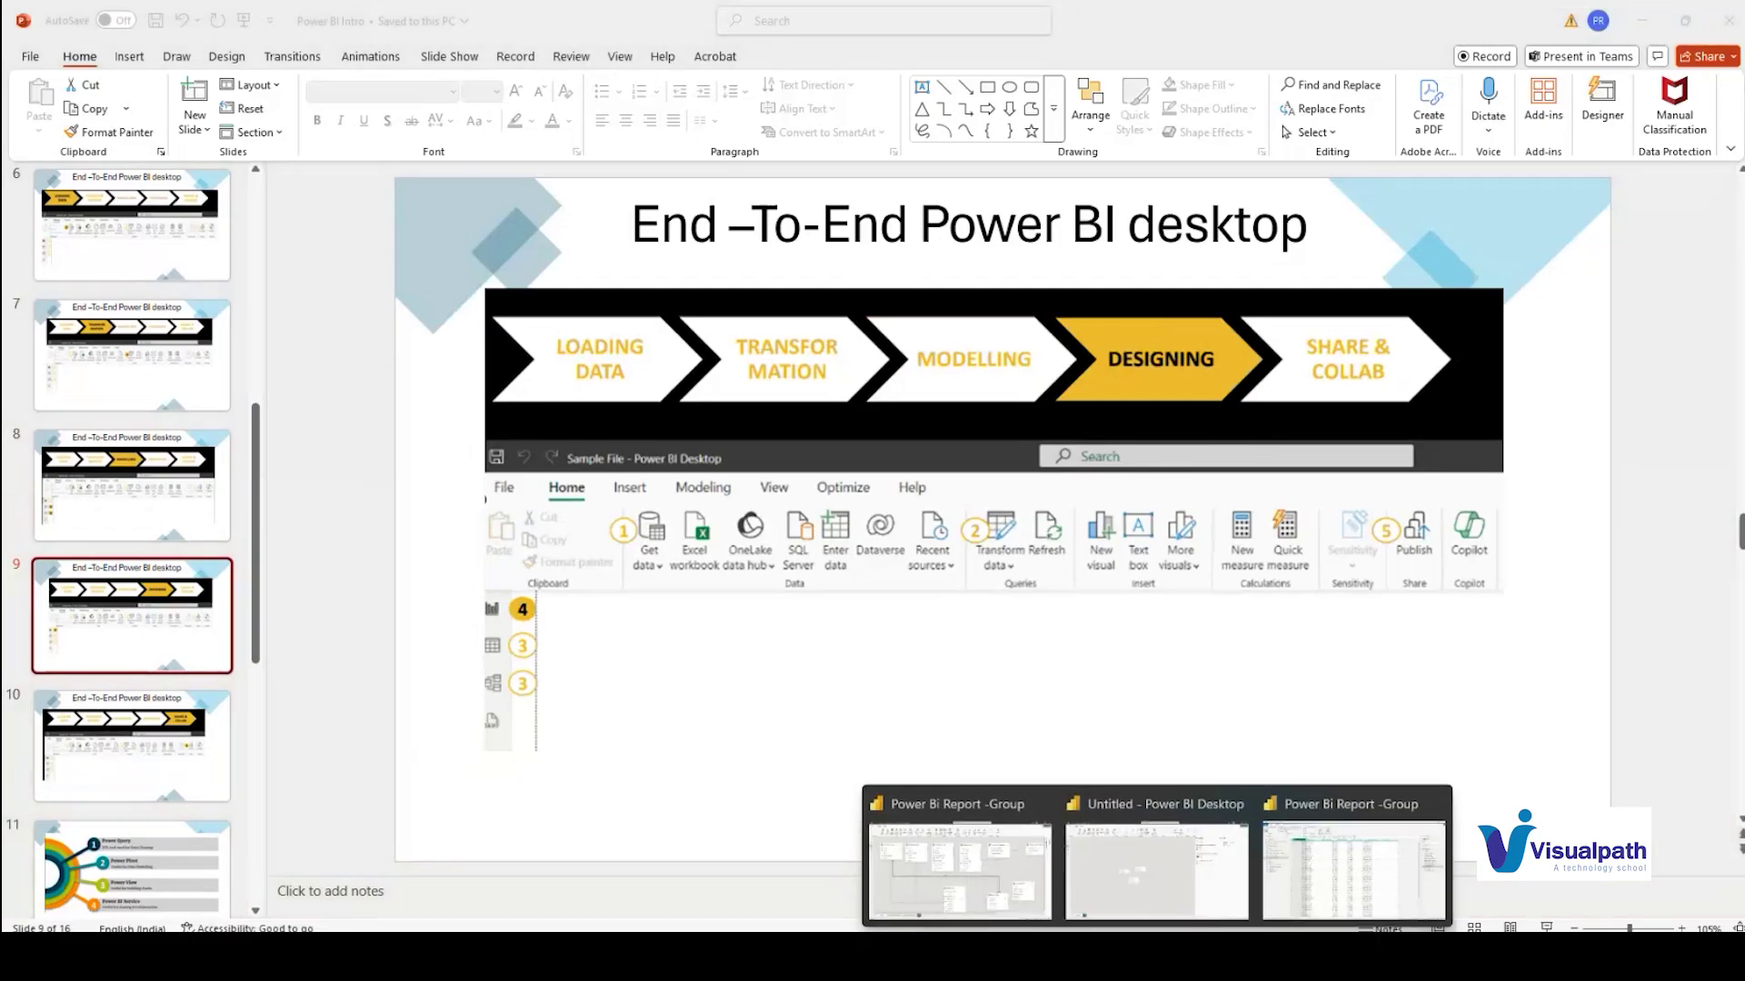
pyautogui.click(1308, 901)
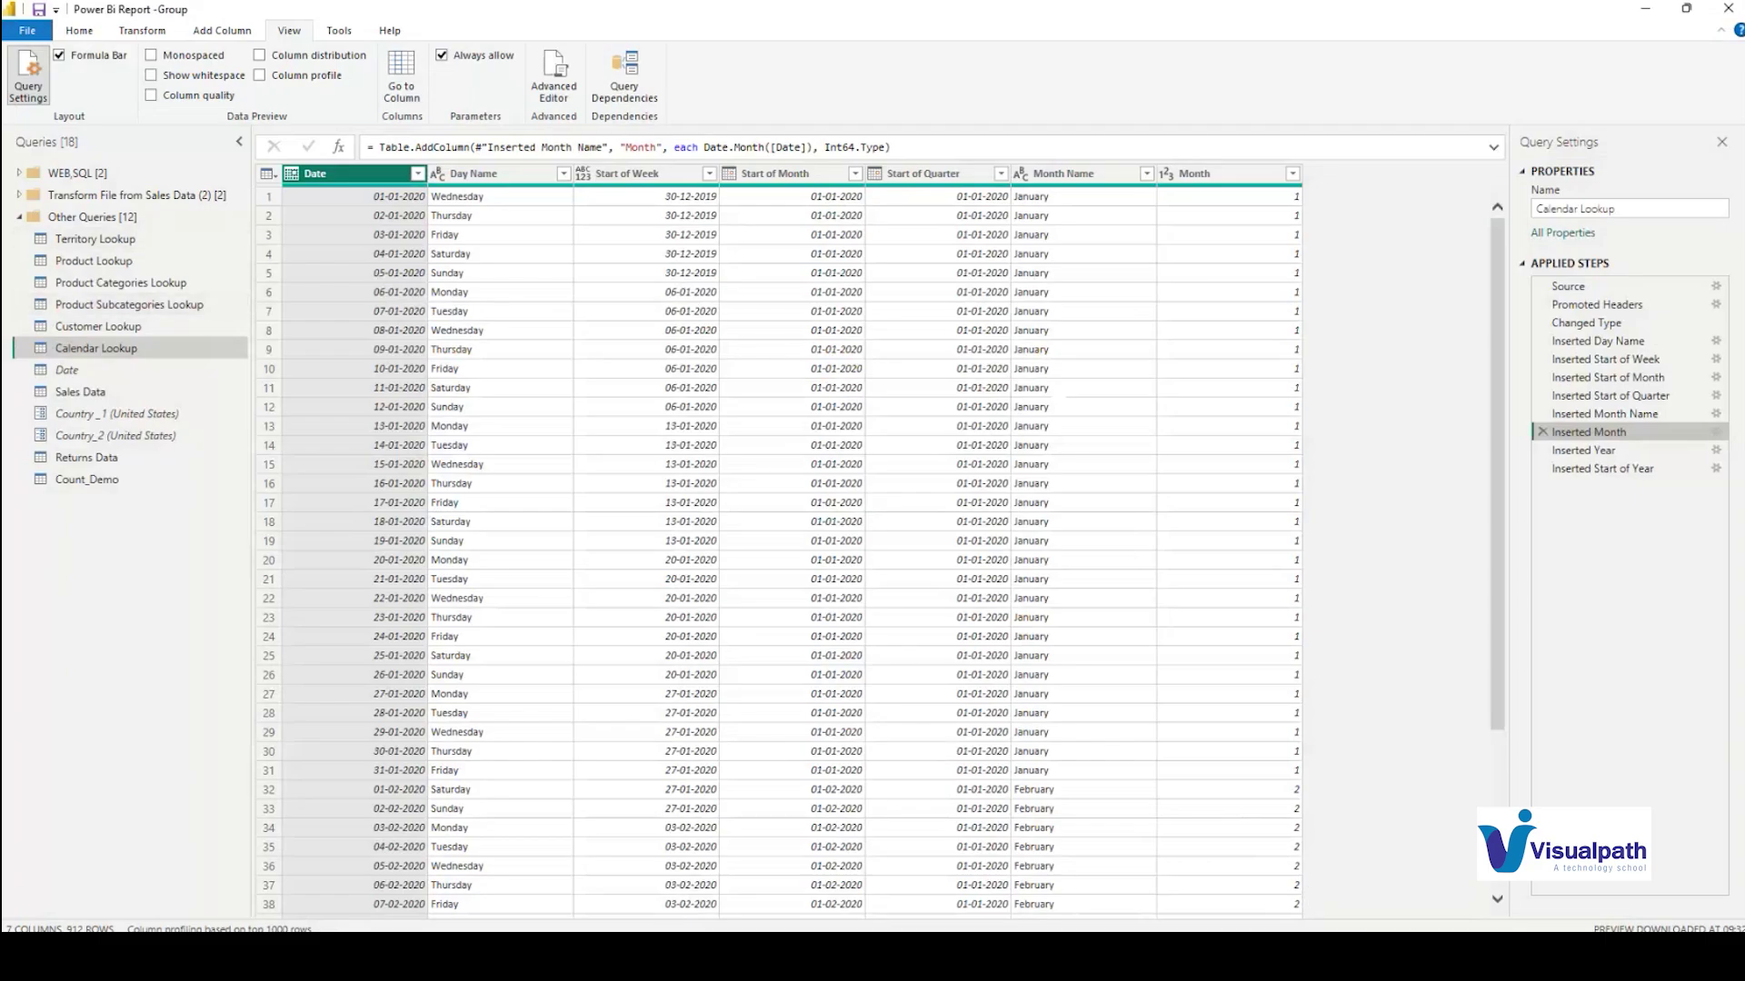
pyautogui.click(1006, 869)
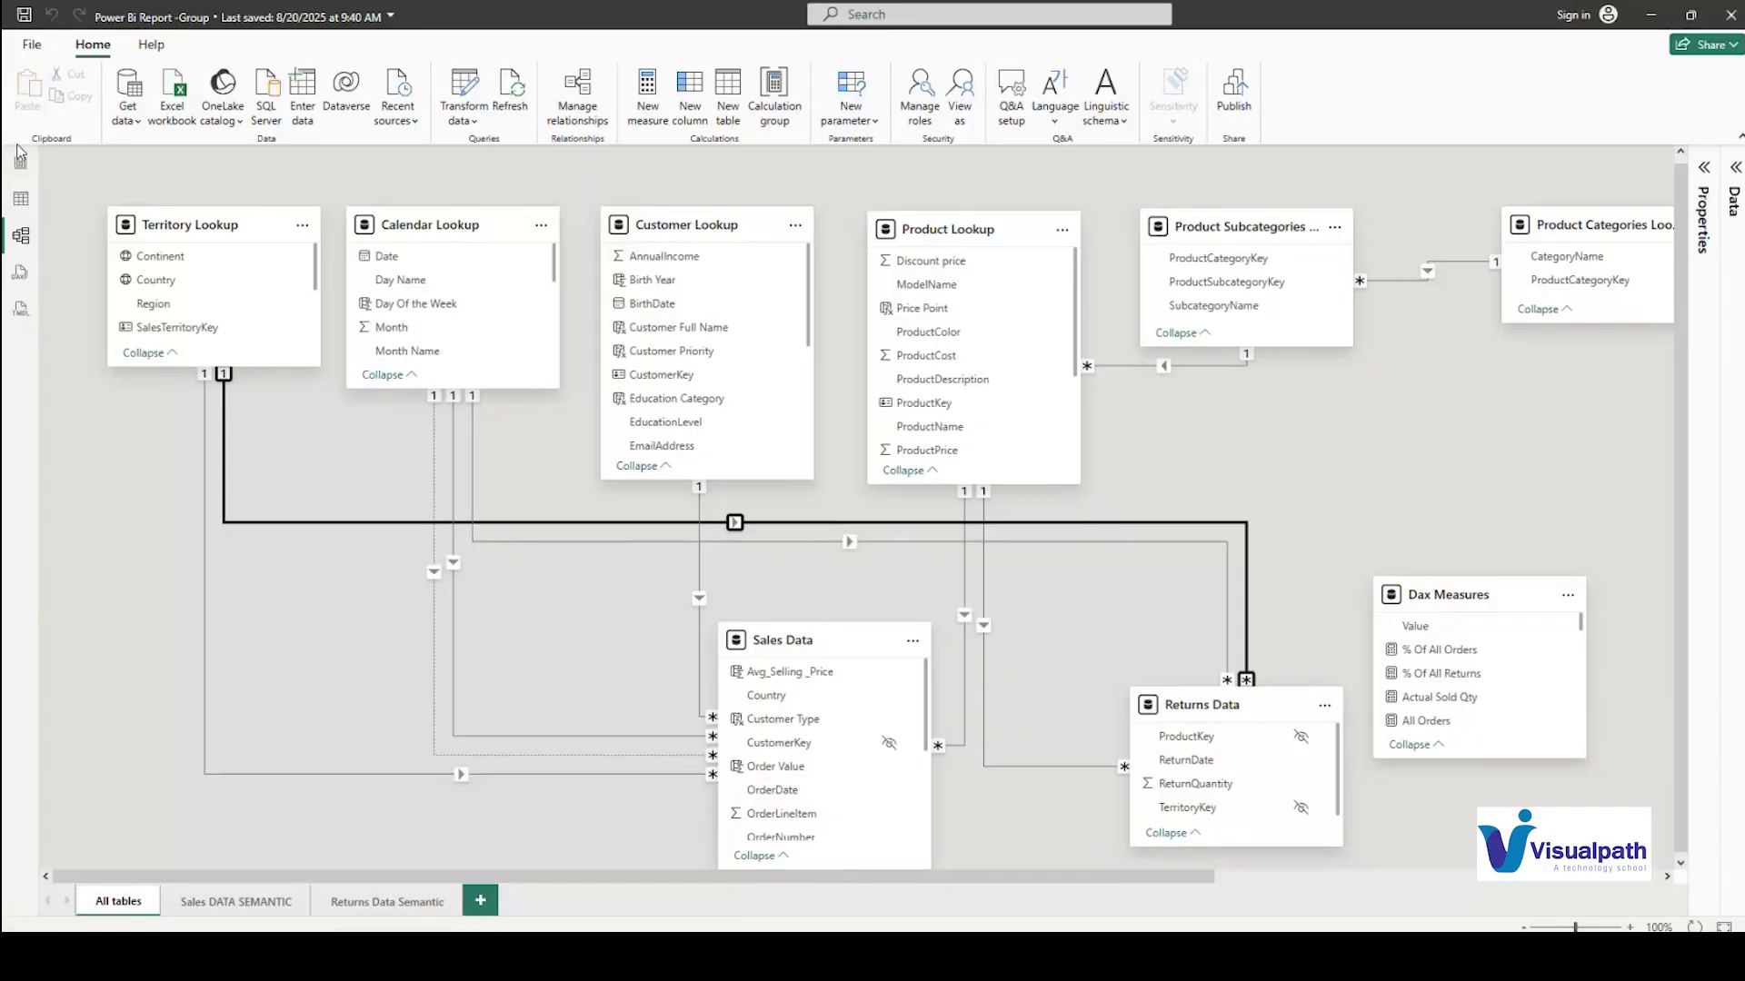
pyautogui.click(20, 168)
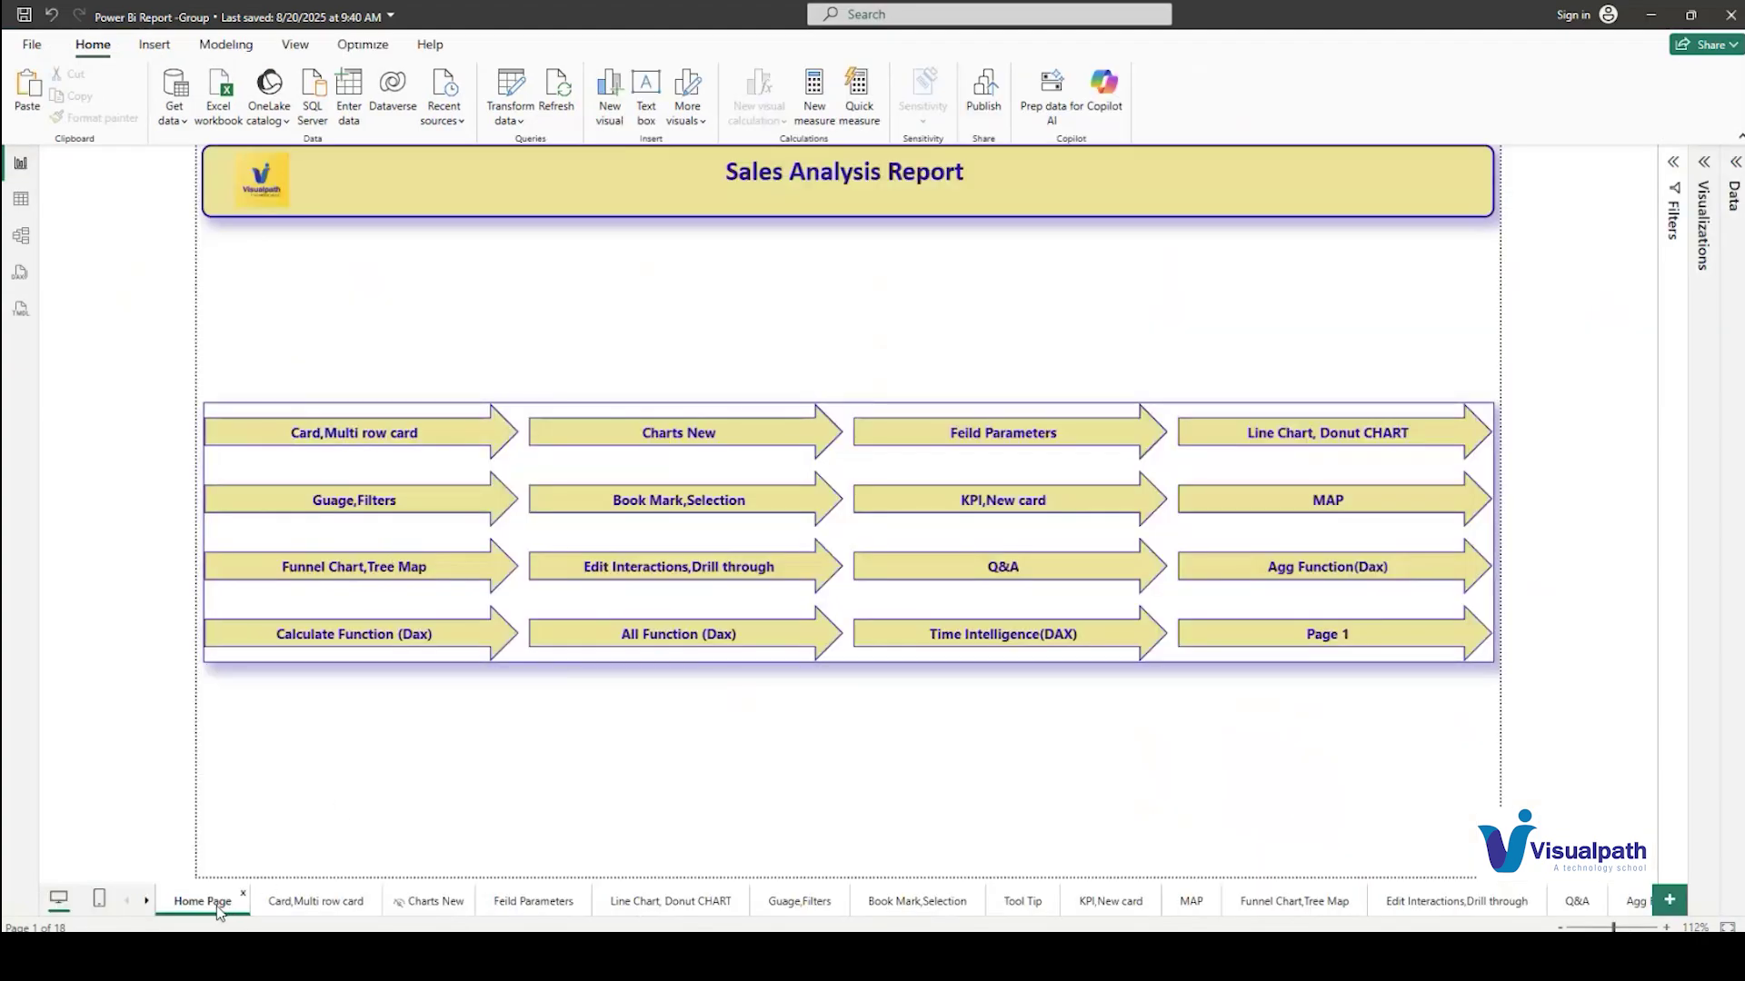
pyautogui.click(1704, 162)
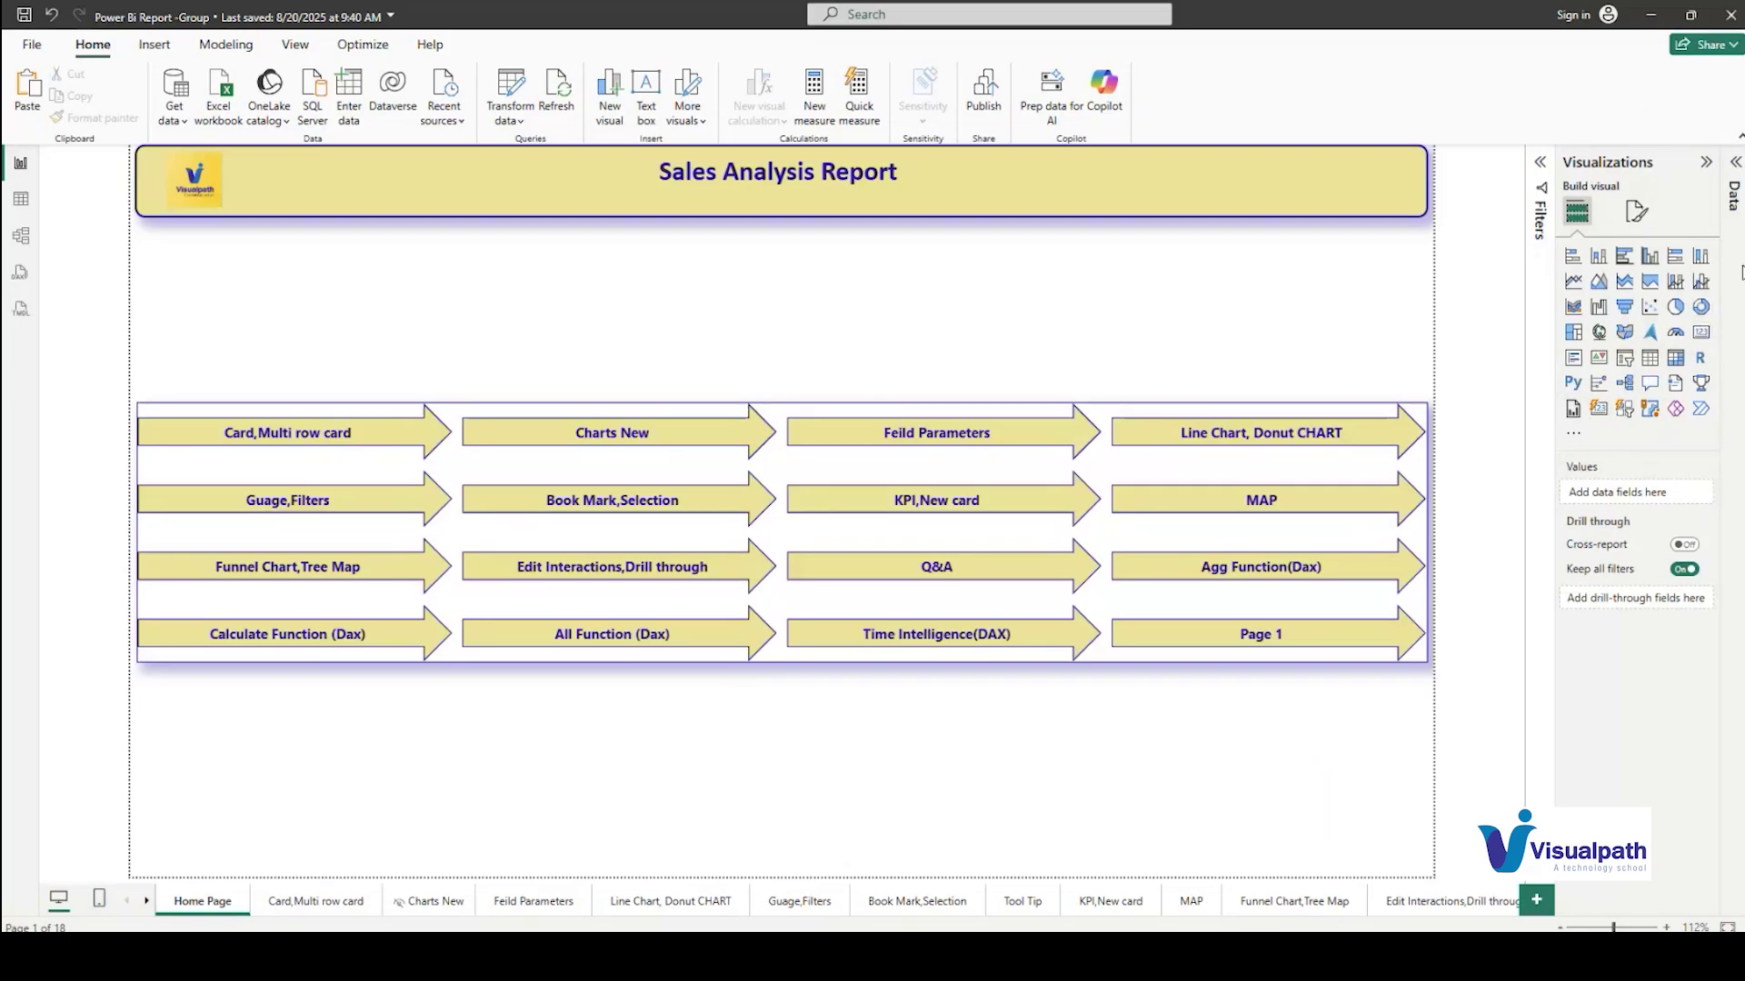
# View the KPI,New card page, then expand Accessories and Bike Racks in the matrix on the Card,Multi row card page
pyautogui.click(1111, 909)
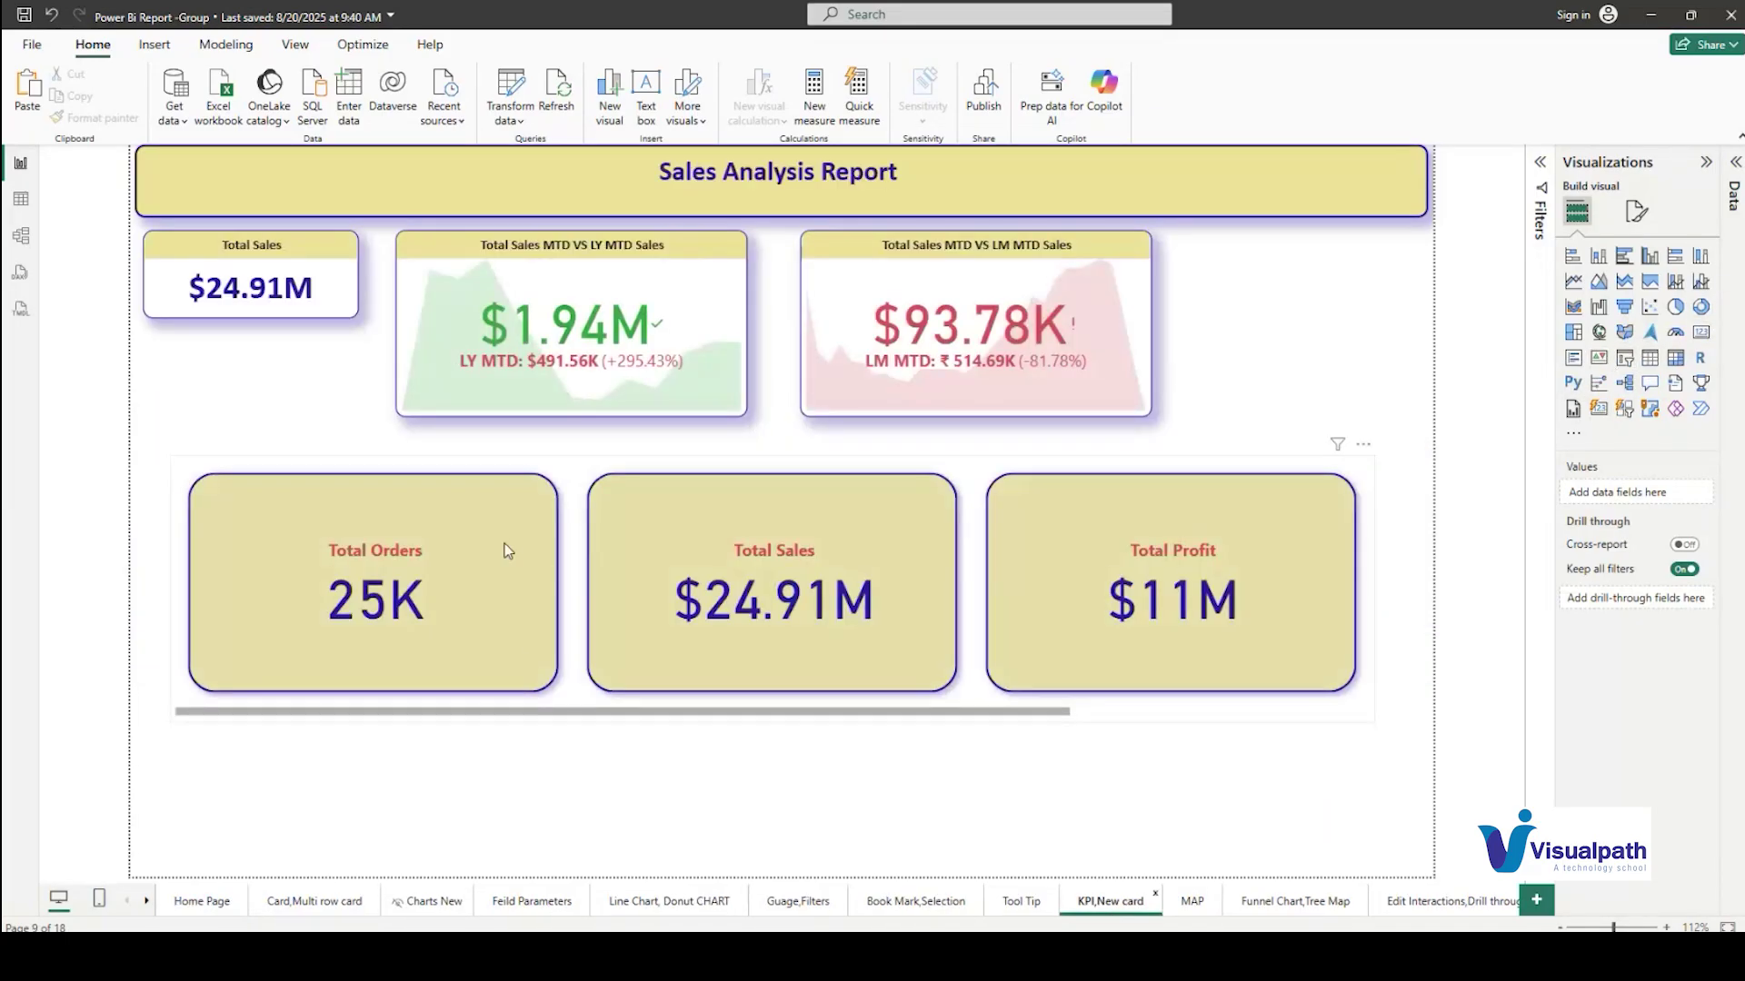
pyautogui.click(289, 905)
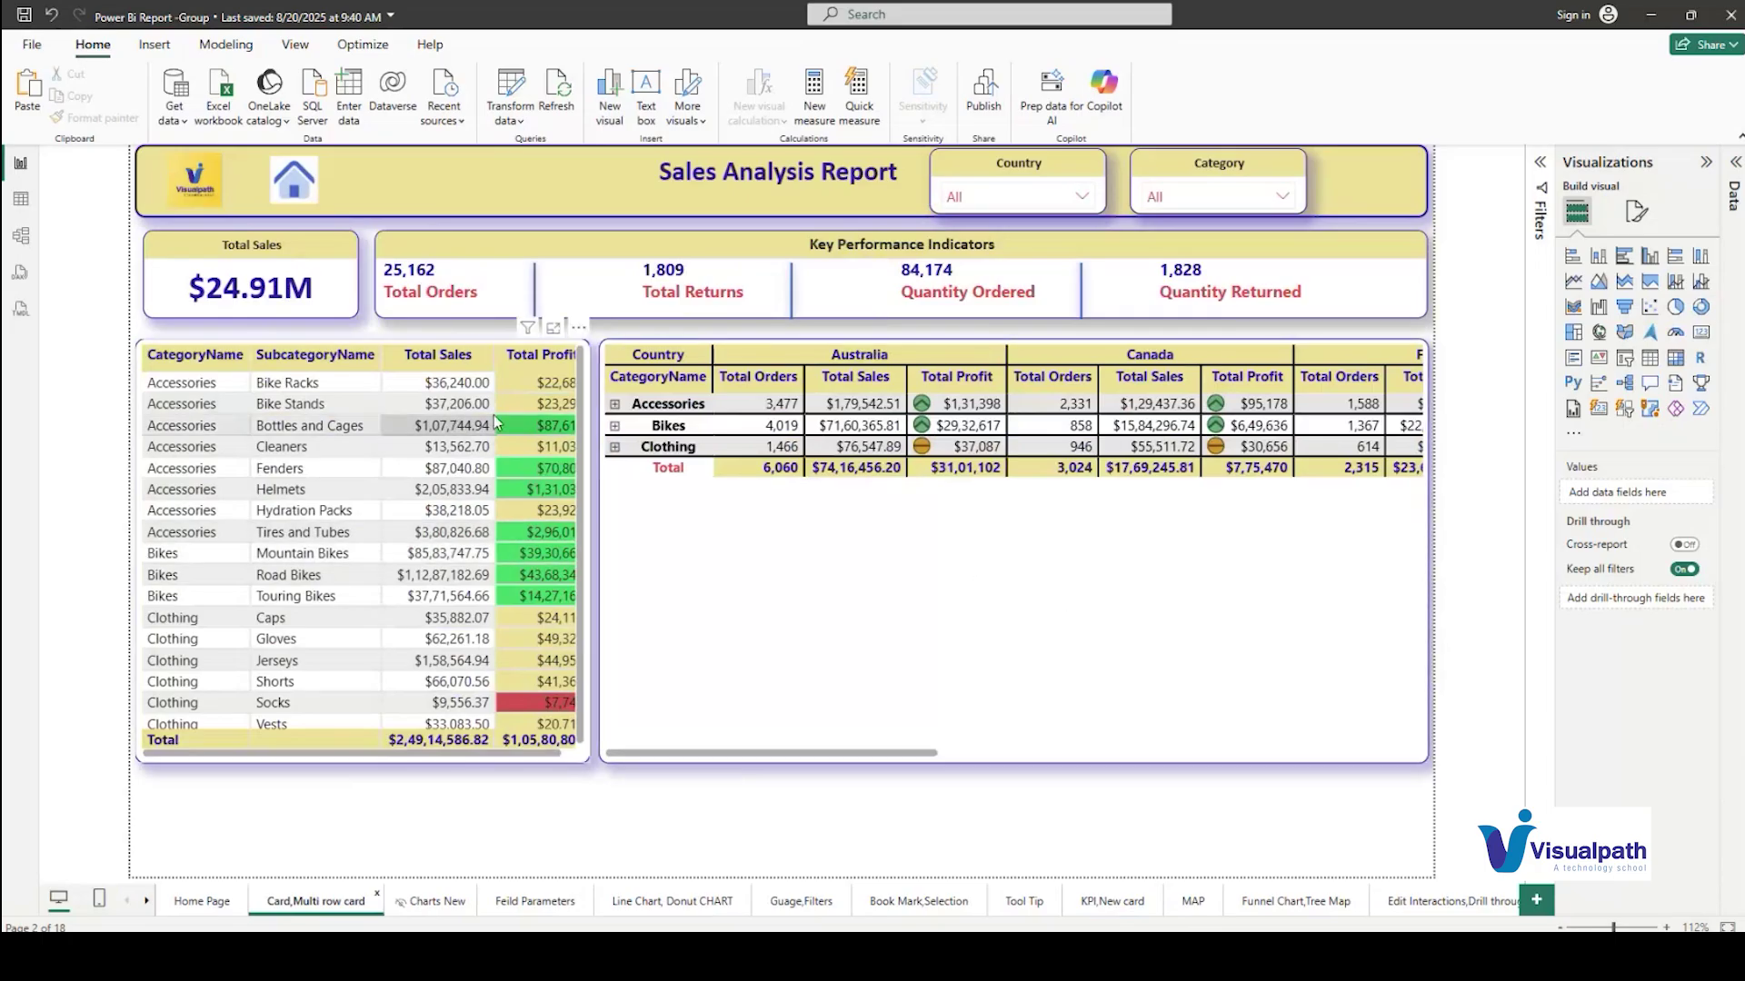
pyautogui.click(617, 406)
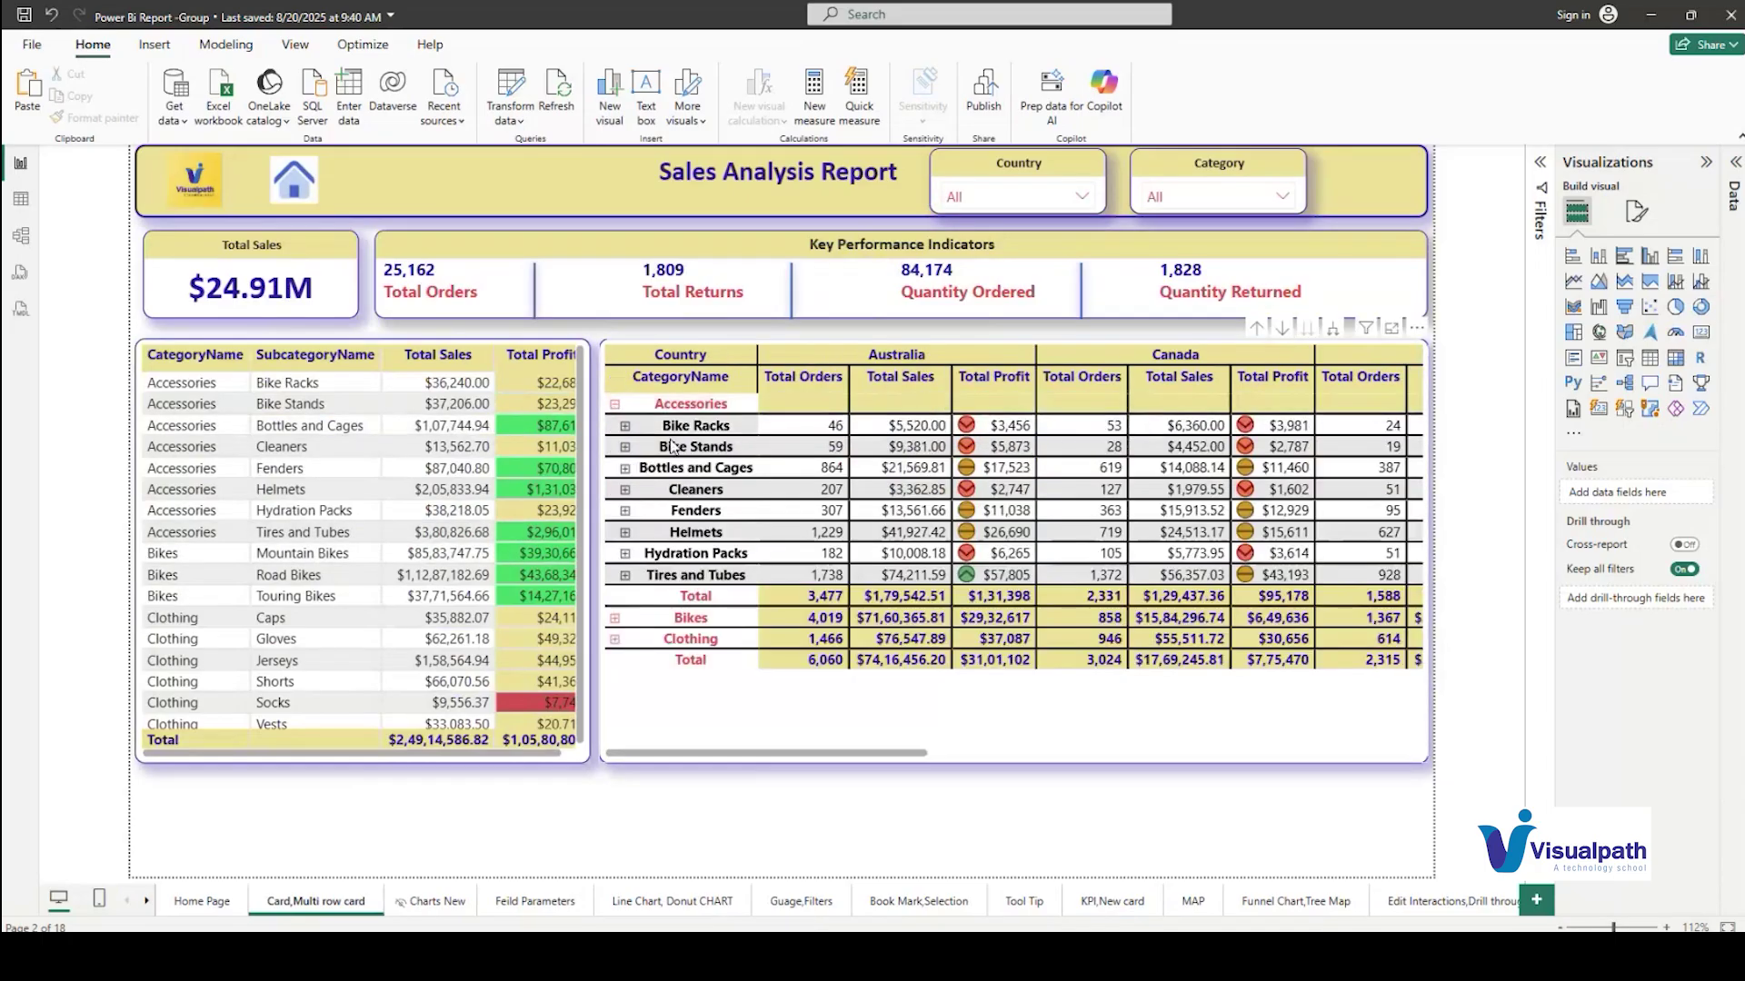
pyautogui.click(624, 425)
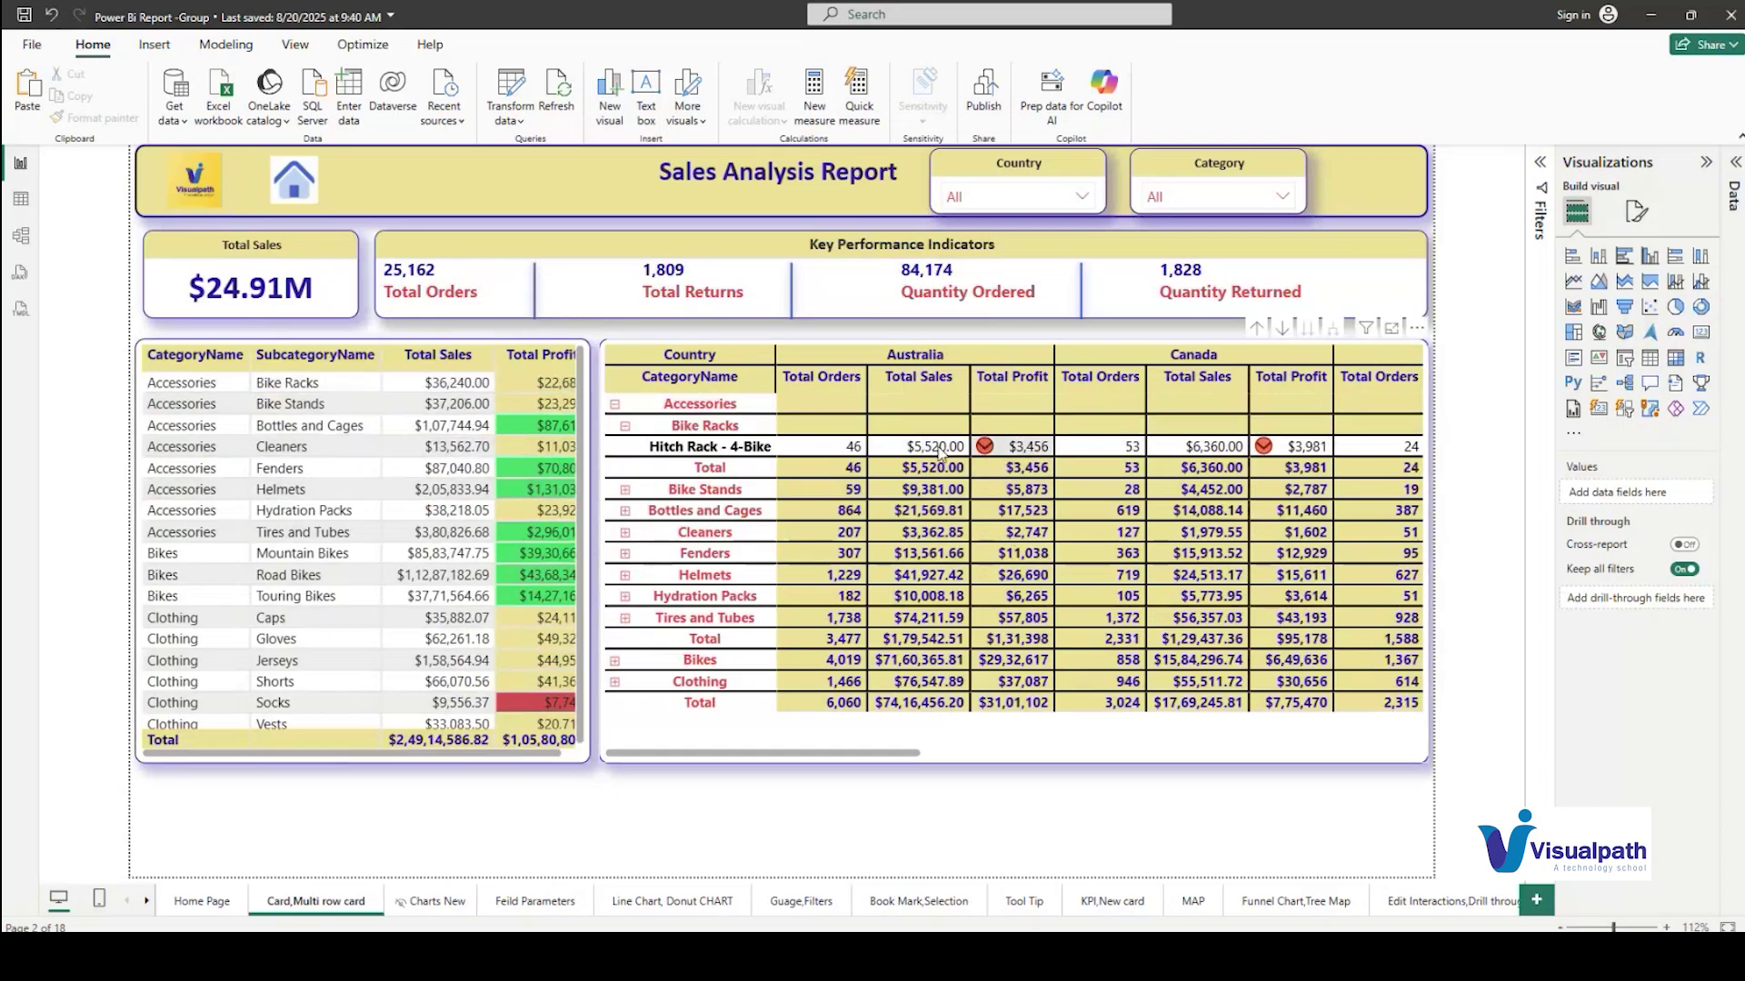
# View the Charts New page, then switch the Feild Parameters page's total sales chart to Year and finally to Country
pyautogui.click(427, 901)
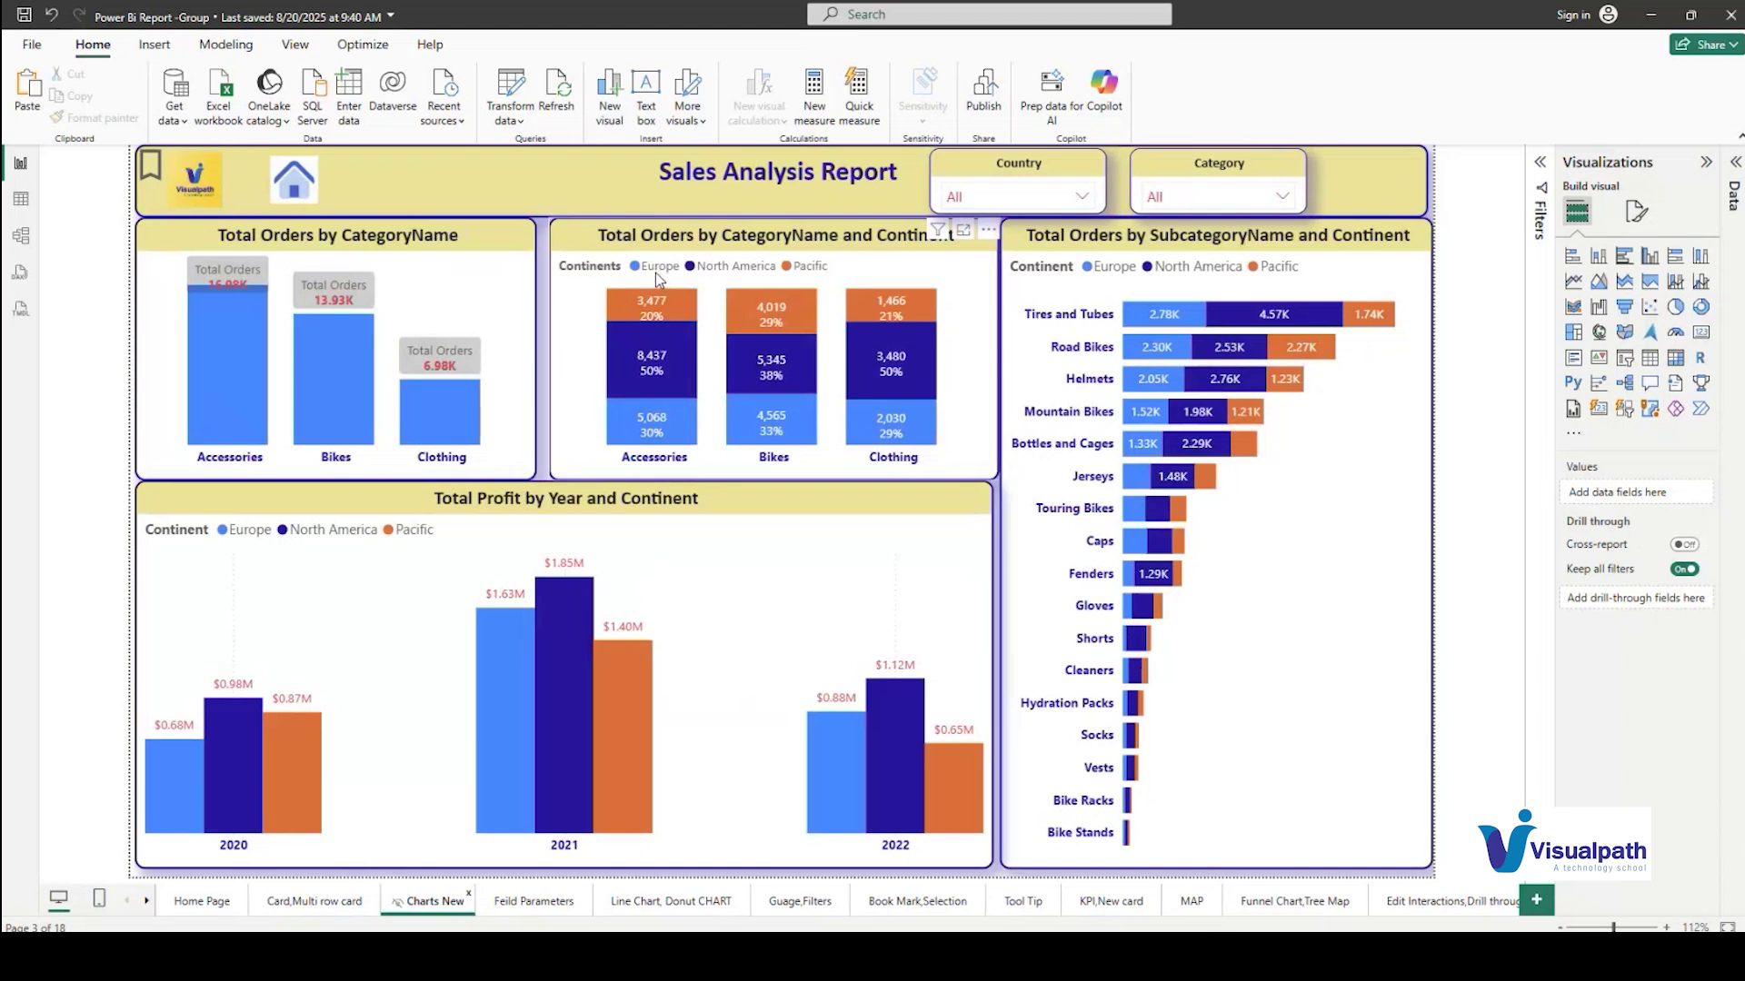
pyautogui.click(525, 911)
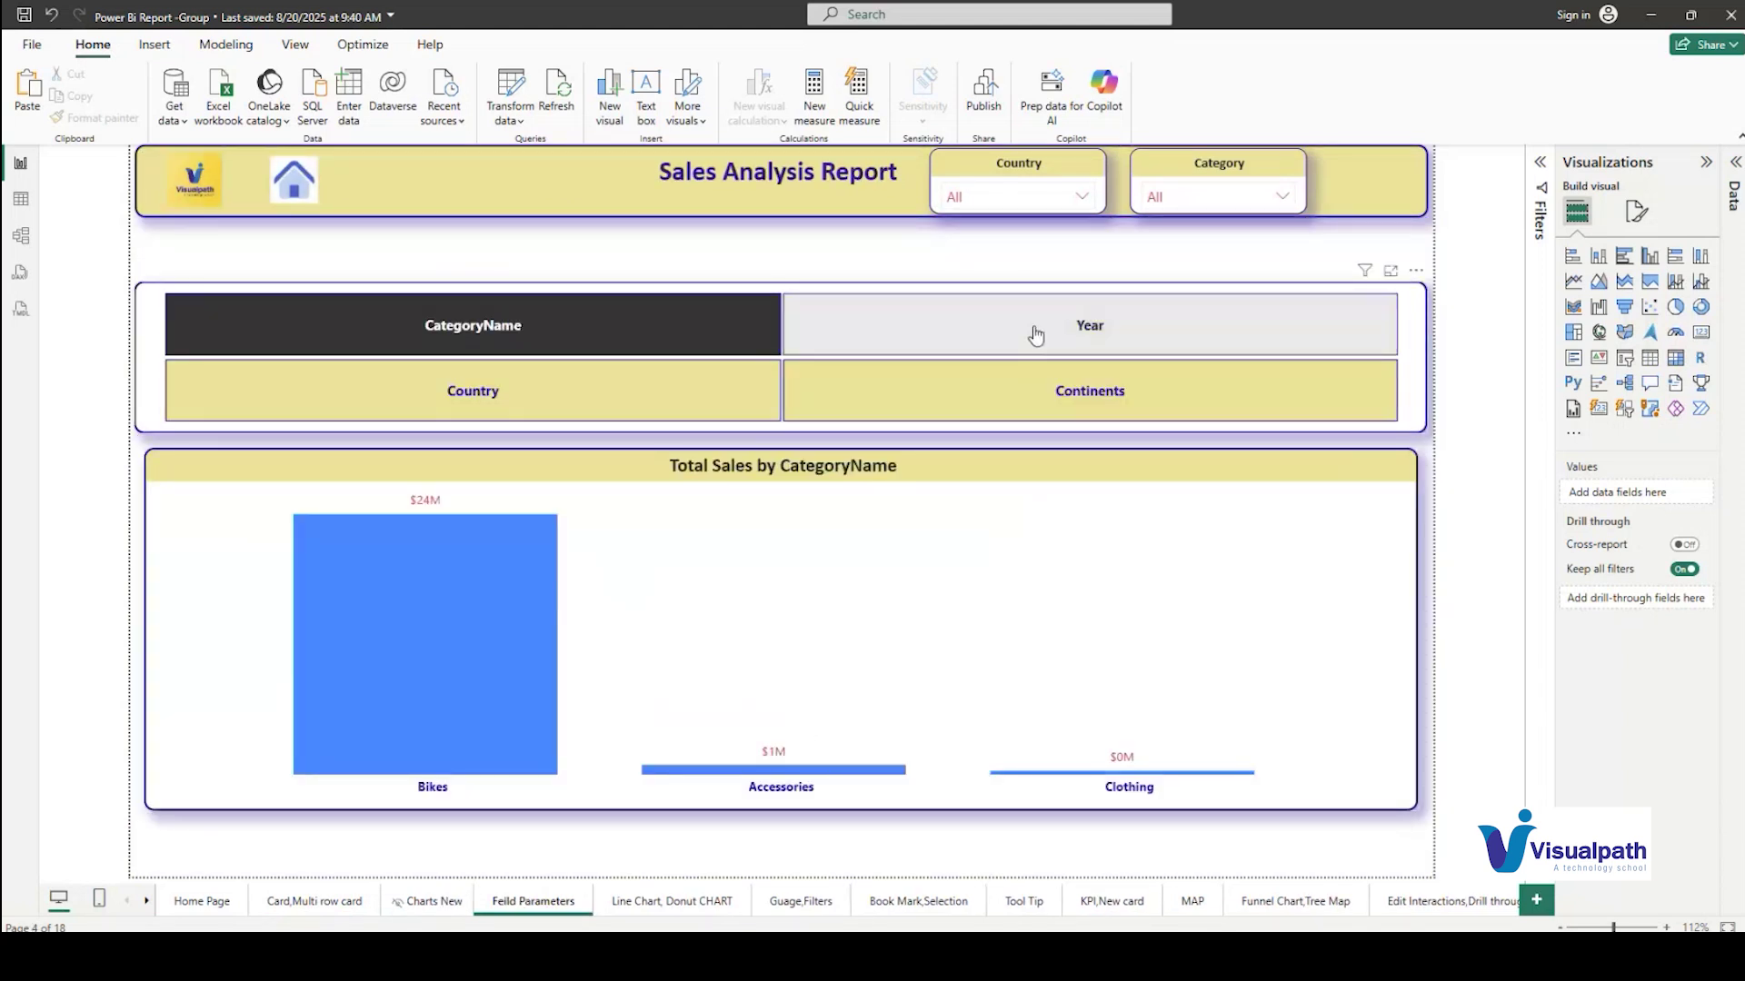
pyautogui.click(1036, 332)
pyautogui.click(634, 397)
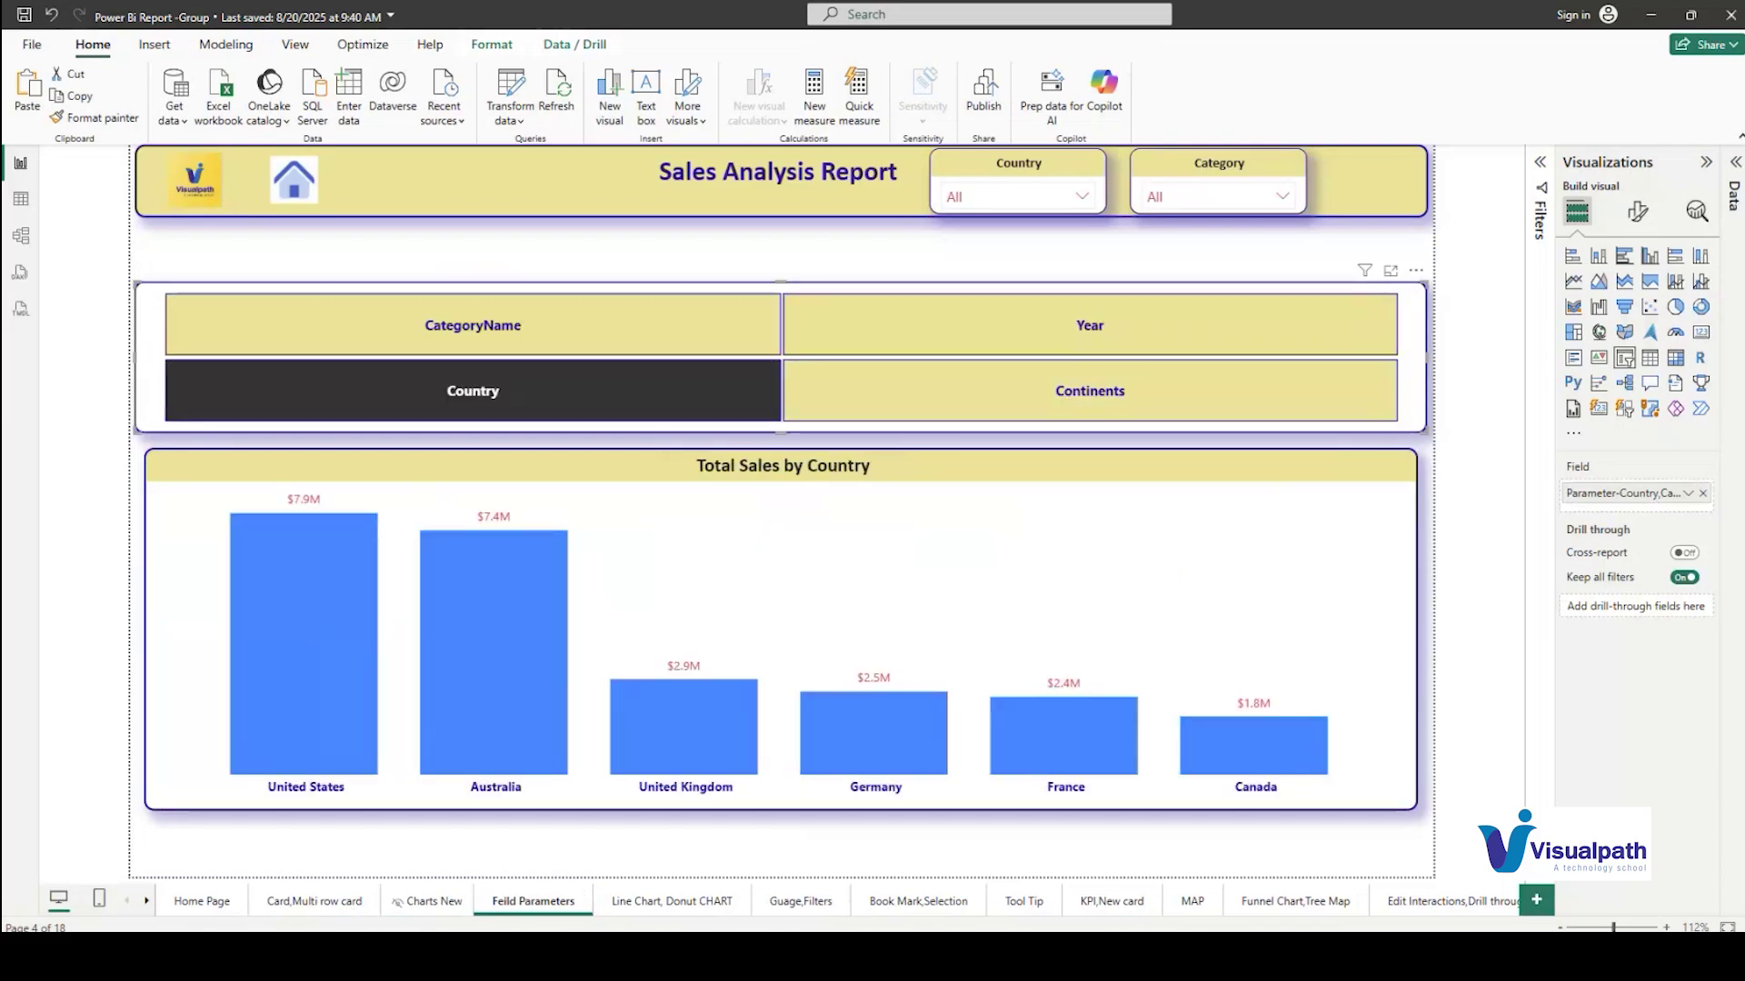
# View the Line Chart, Donut CHART report page, then switch to the Power BI Intro presentation in PowerPoint
pyautogui.click(693, 909)
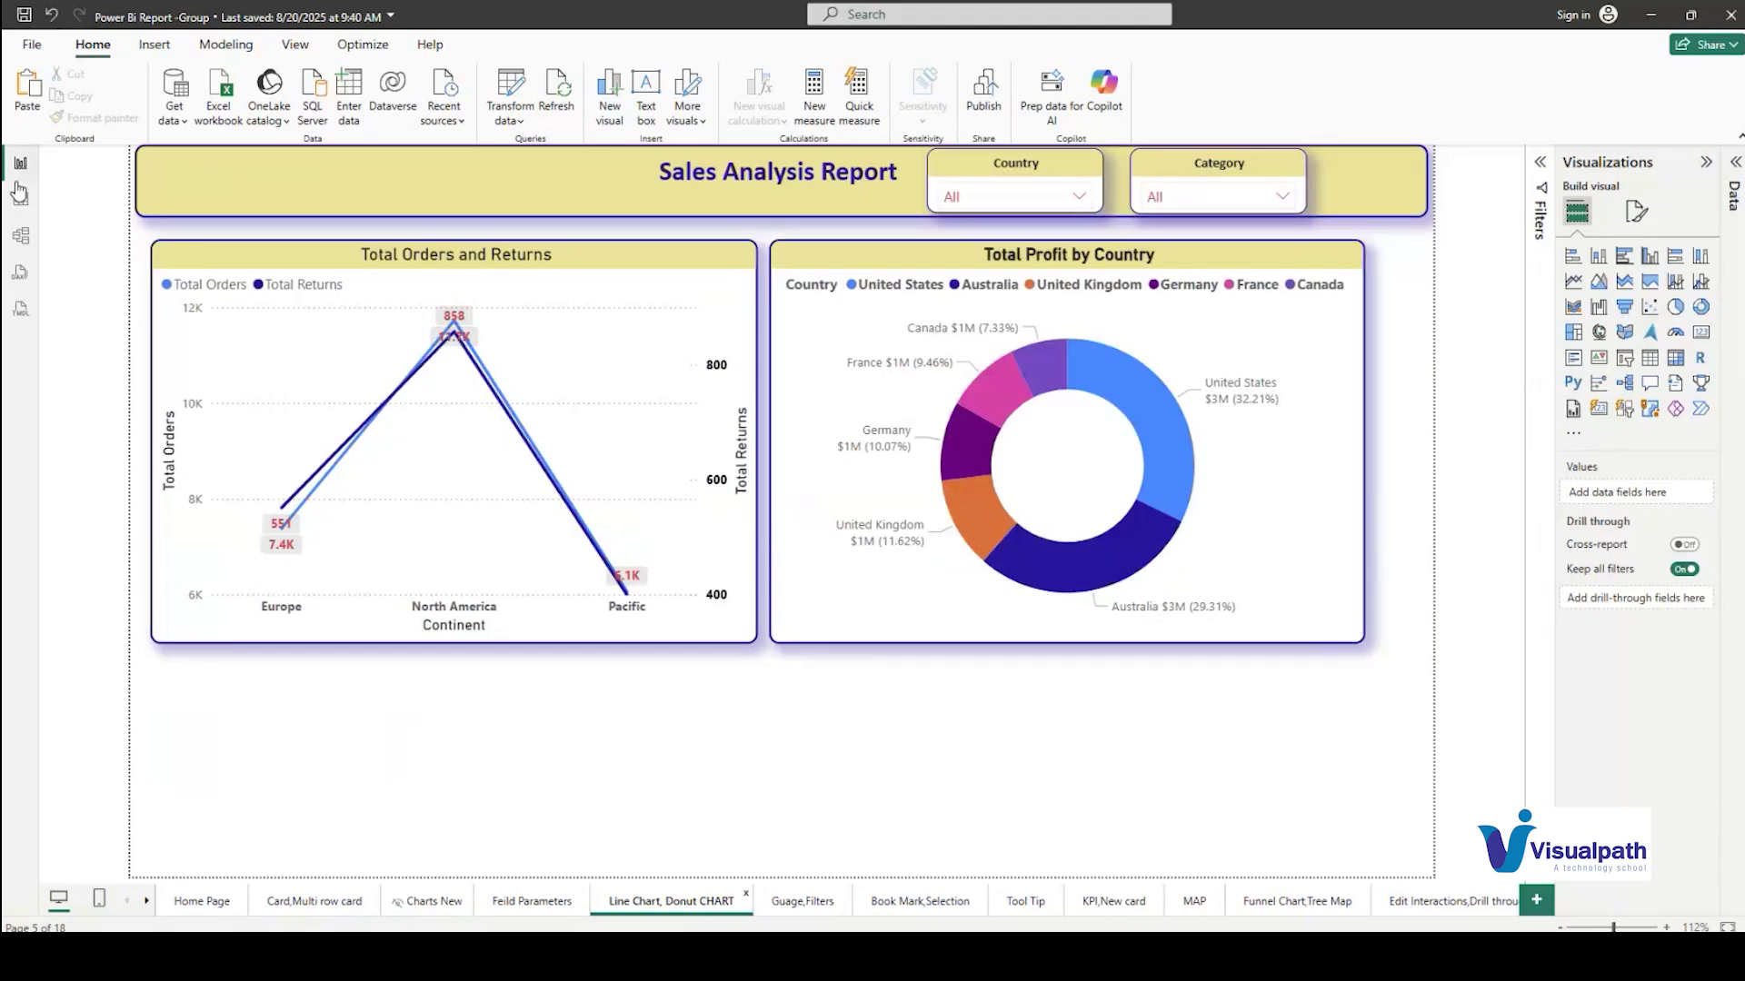
pyautogui.hotkey('alt', 'Tab')
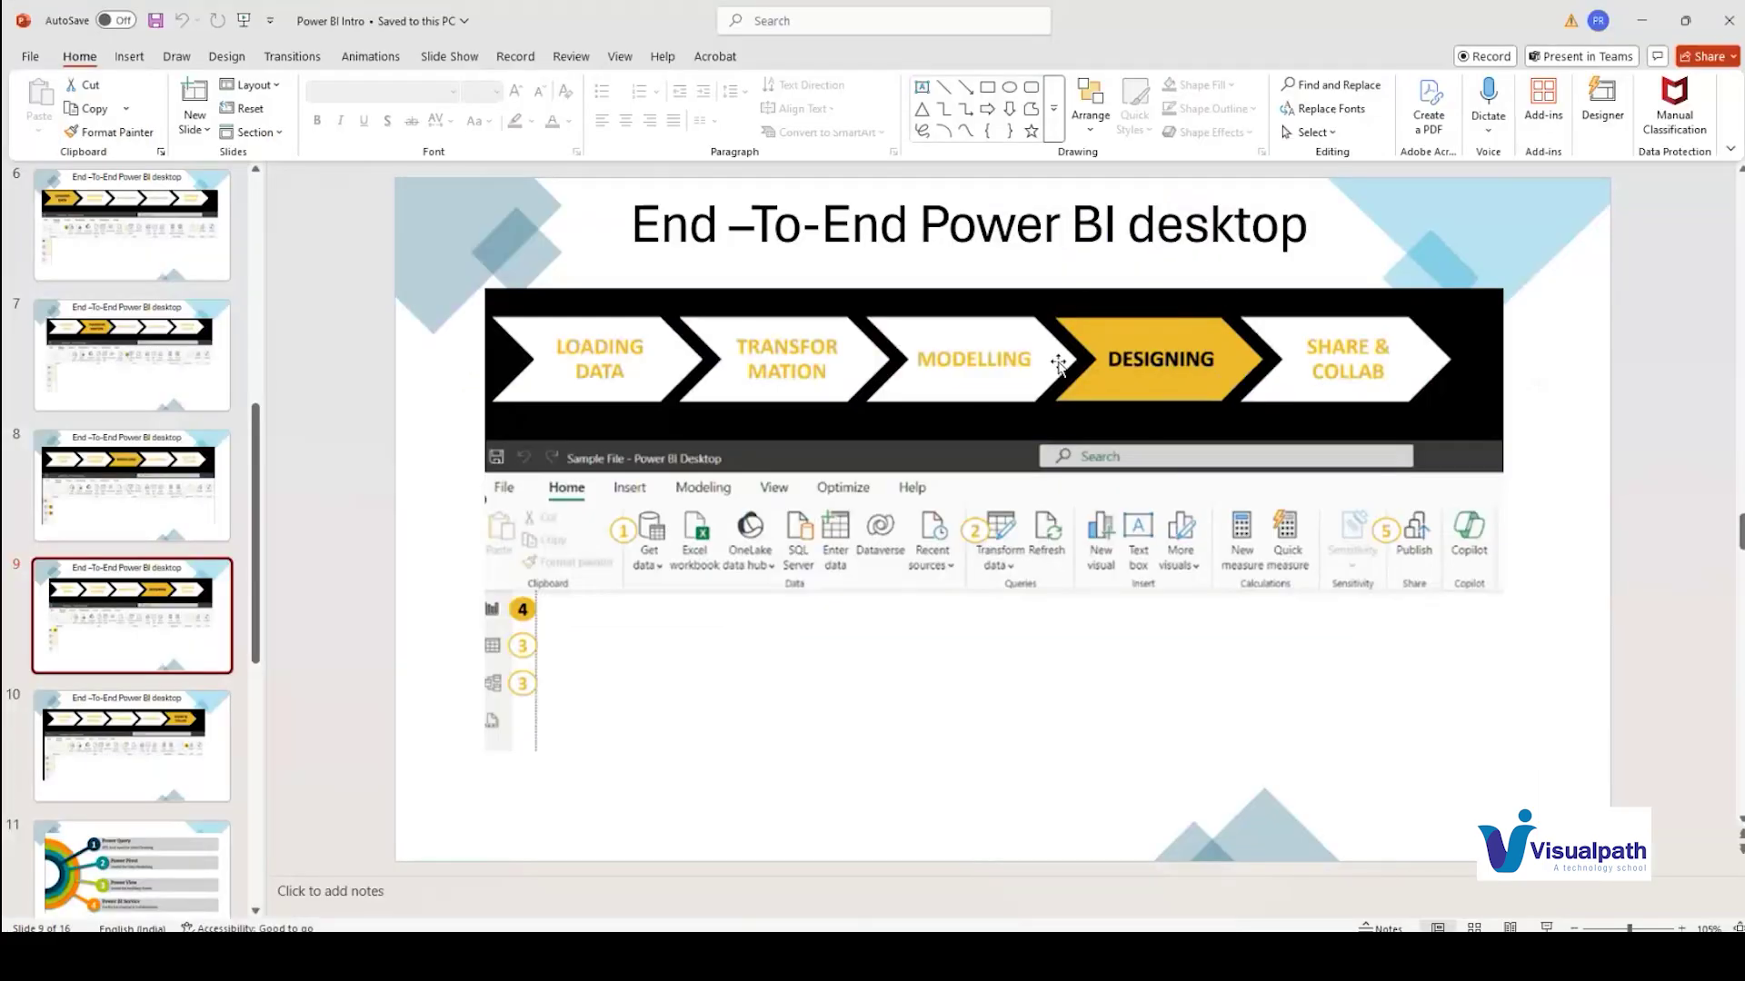
# Return to Power Bi Report -Group in Power BI Desktop, expand the Data pane, and list the measures in the Dax Measures table
pyautogui.moveTo(1198, 958)
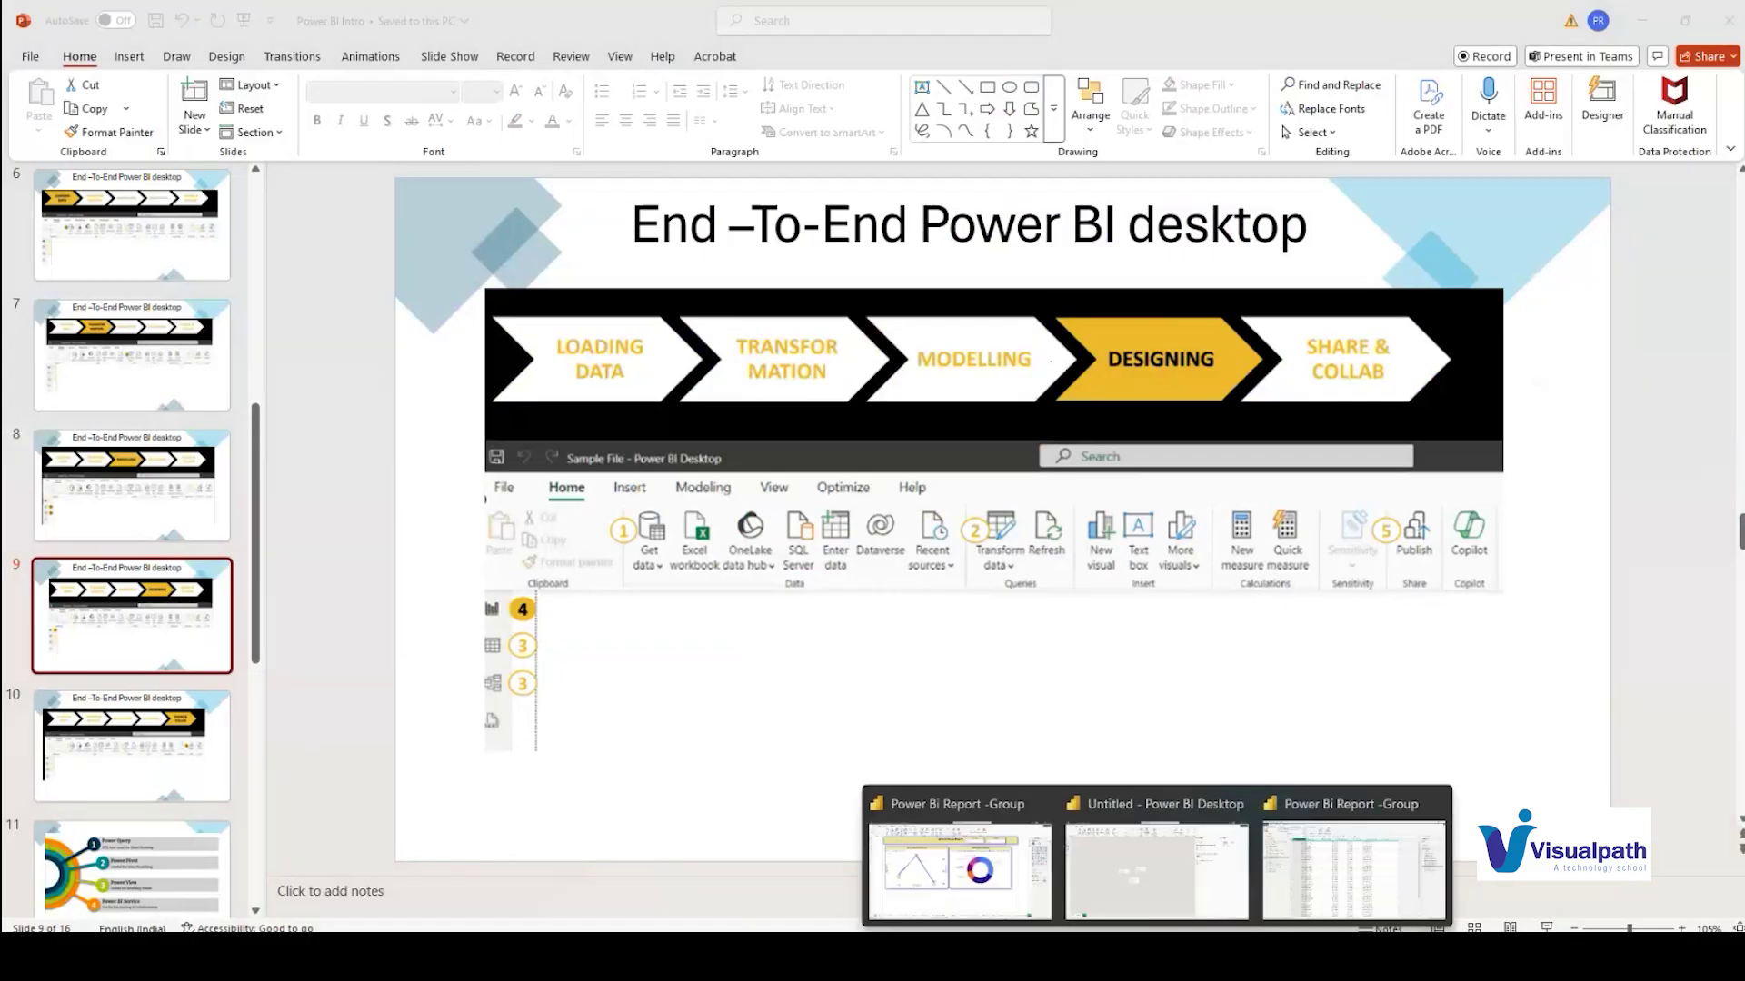
pyautogui.click(1068, 924)
pyautogui.moveTo(1152, 959)
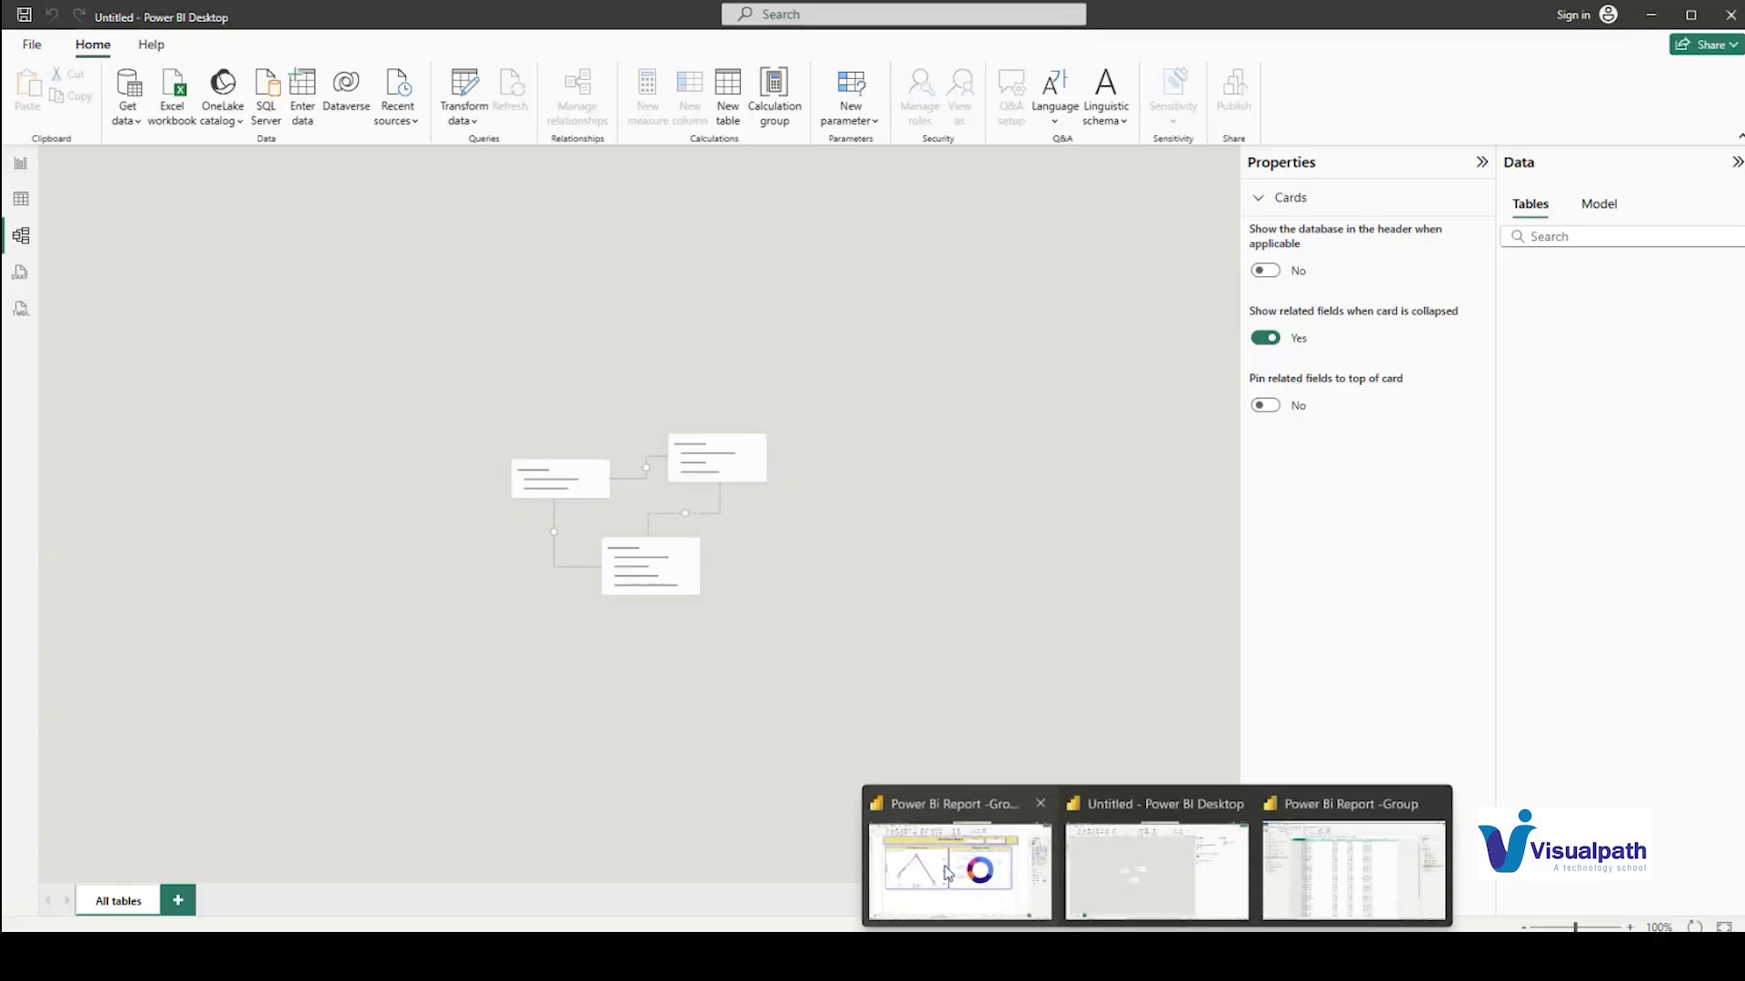
pyautogui.click(959, 864)
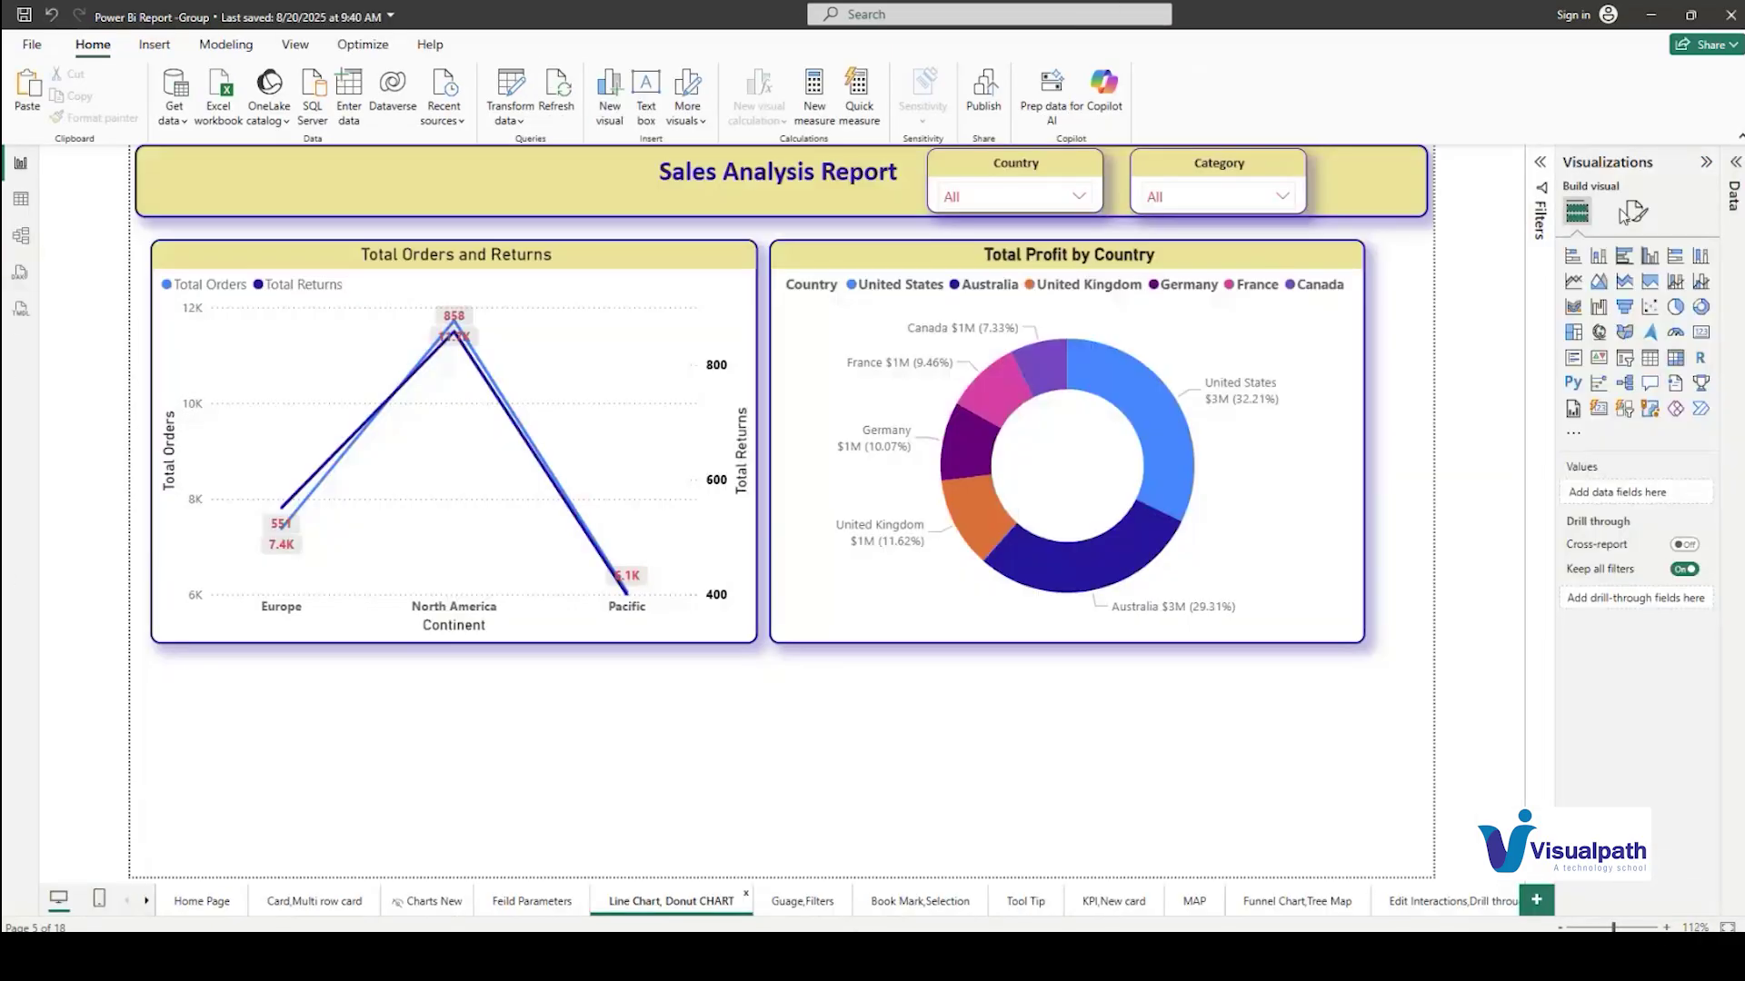
pyautogui.click(1731, 166)
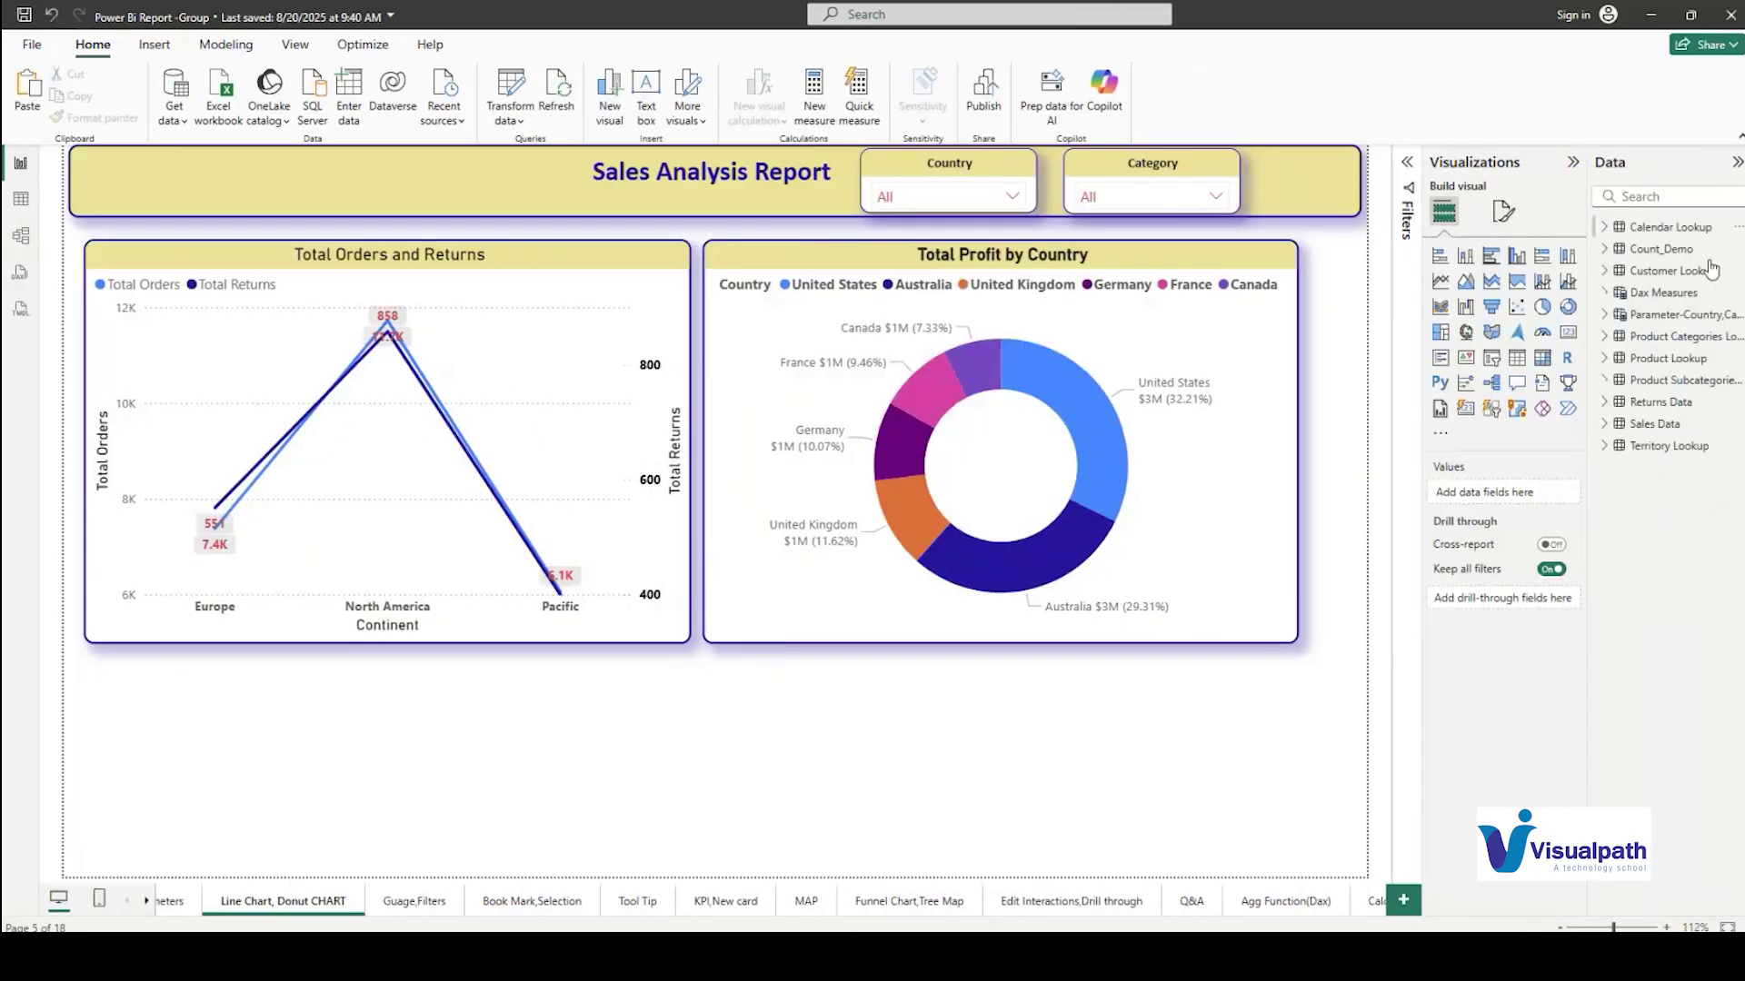
pyautogui.click(1623, 298)
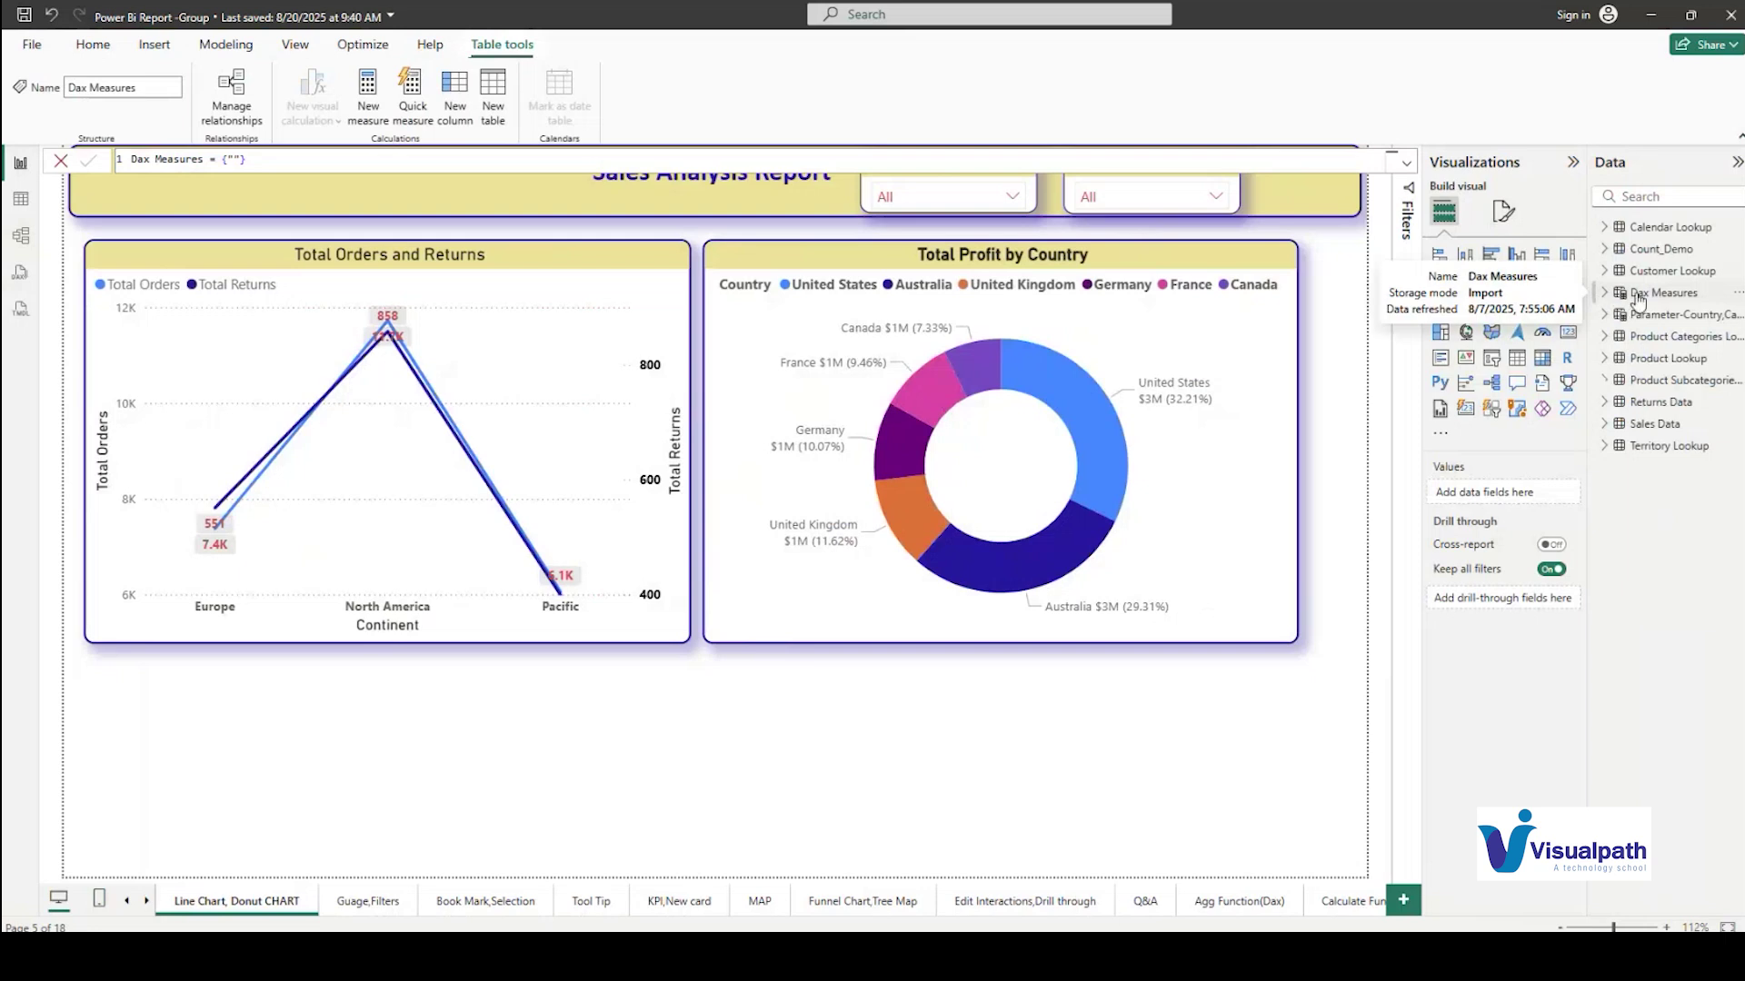
pyautogui.click(1627, 296)
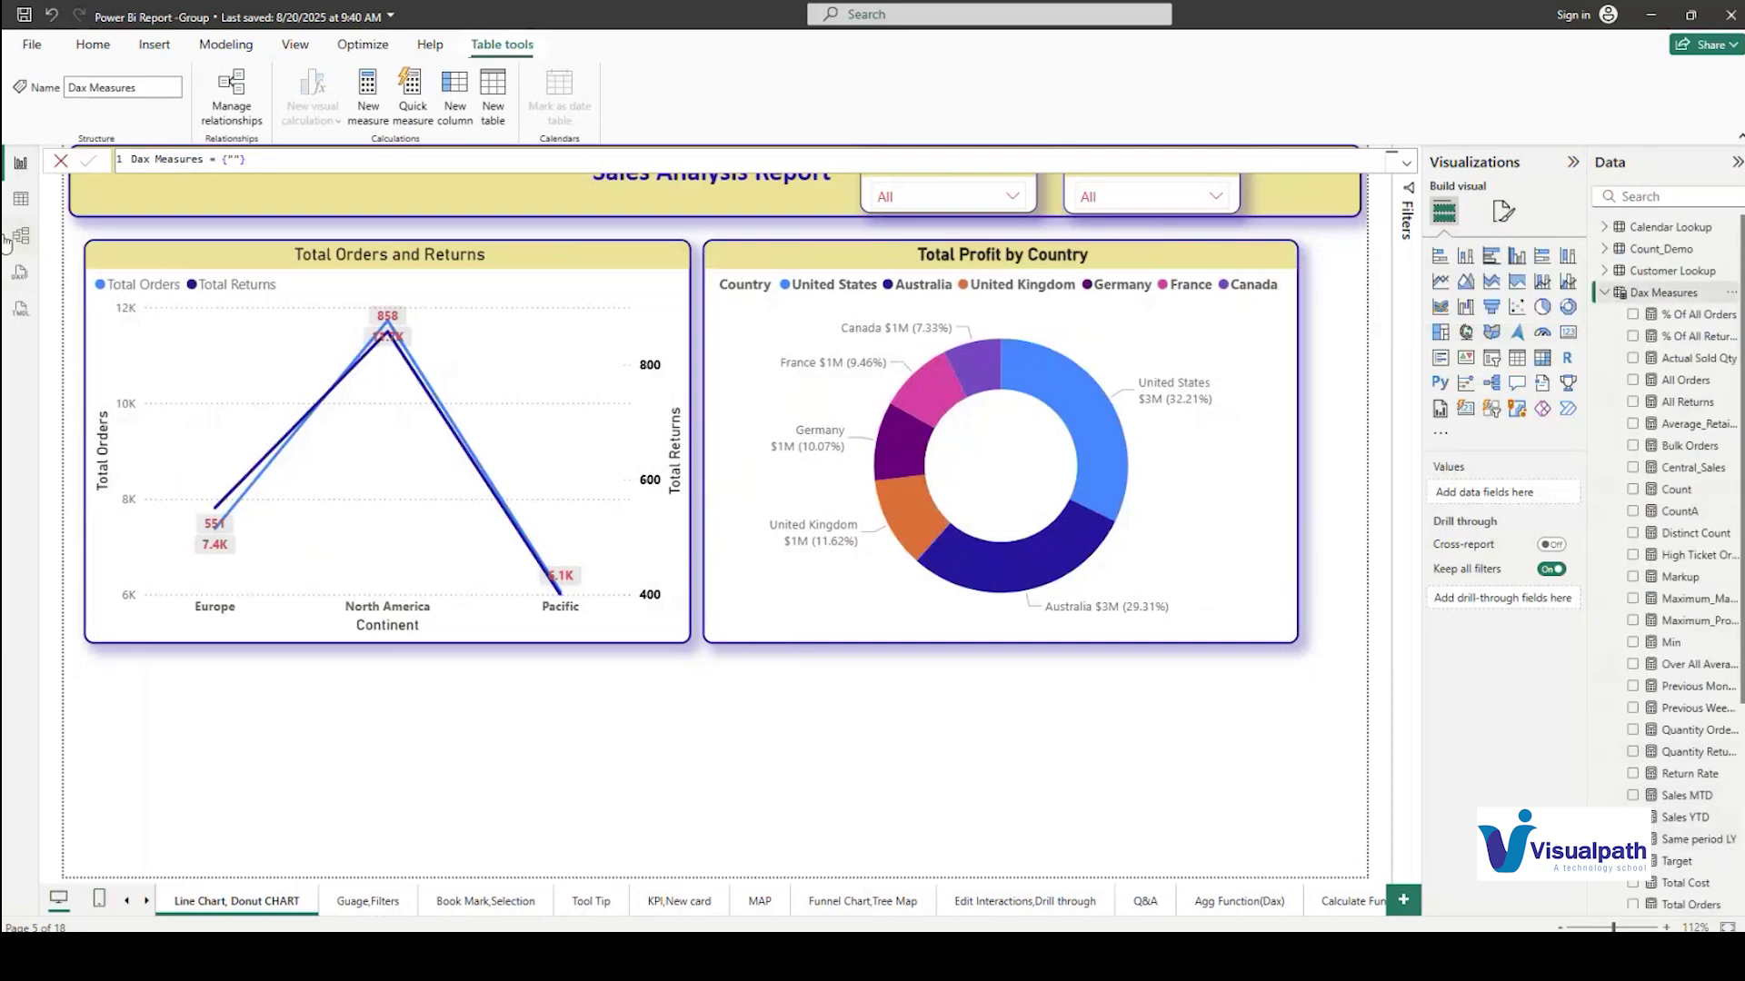
# View the Calendar Lookup data in Table view, return to Report view, and switch to the PowerPoint presentation
pyautogui.click(18, 200)
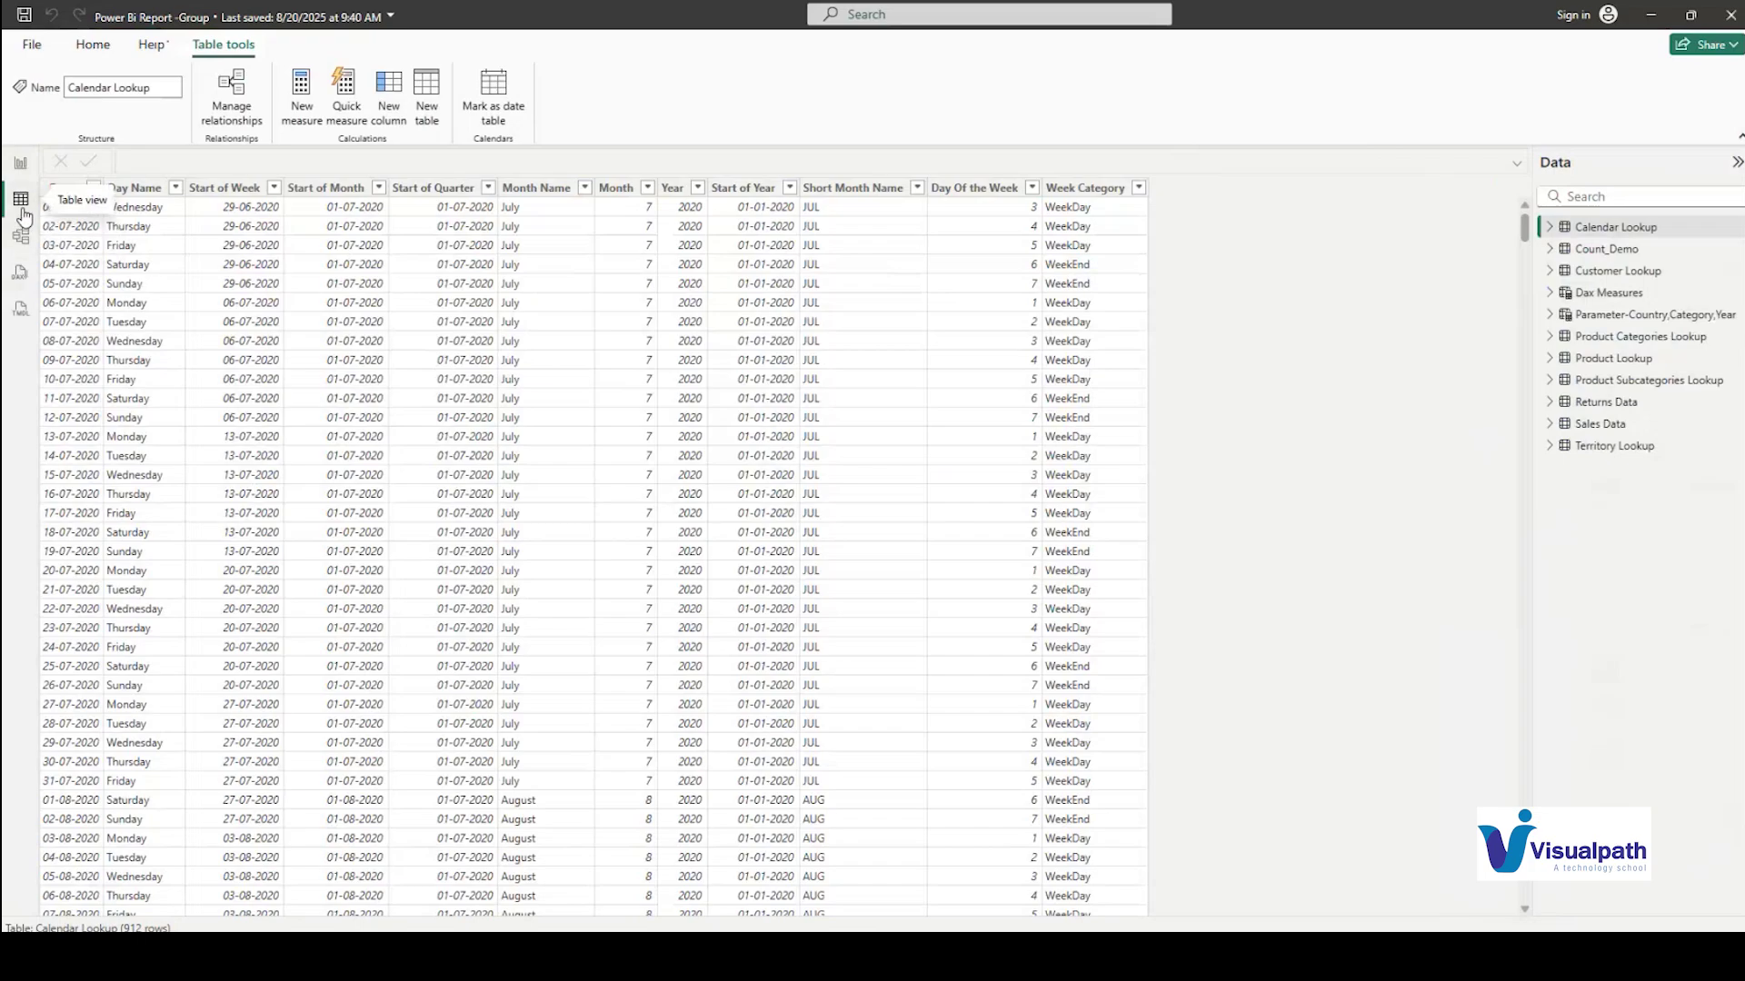
pyautogui.click(20, 164)
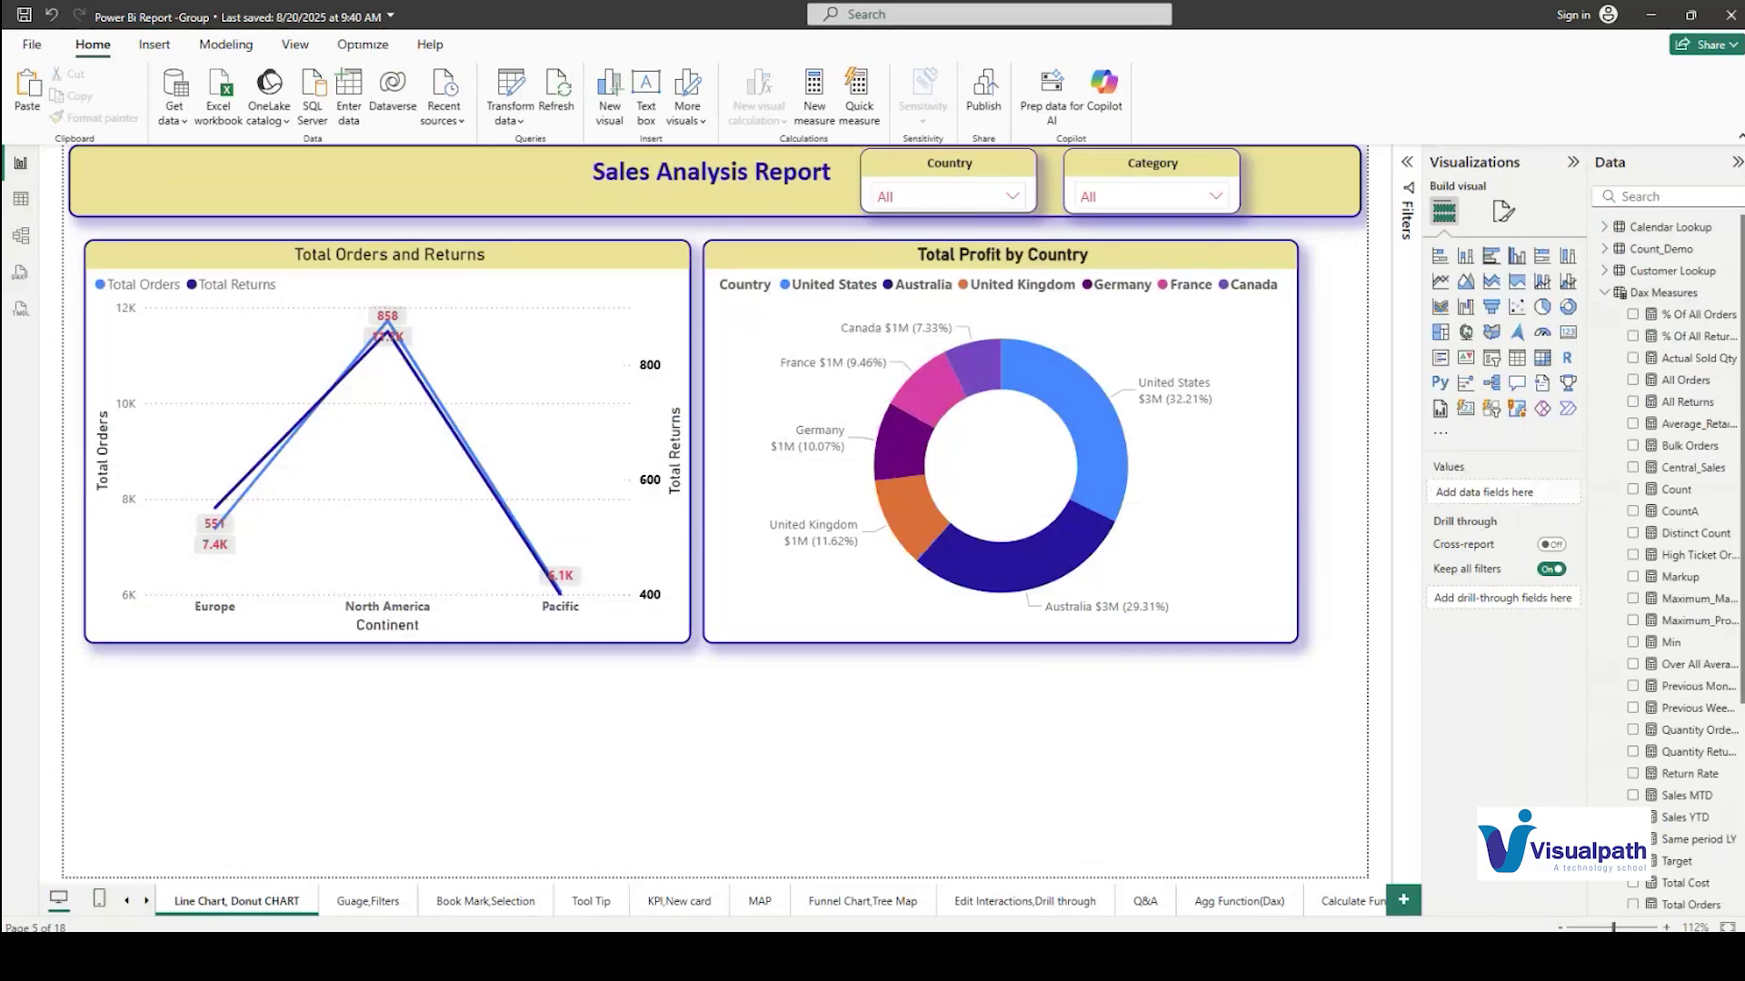
pyautogui.hotkey('alt', 'Tab')
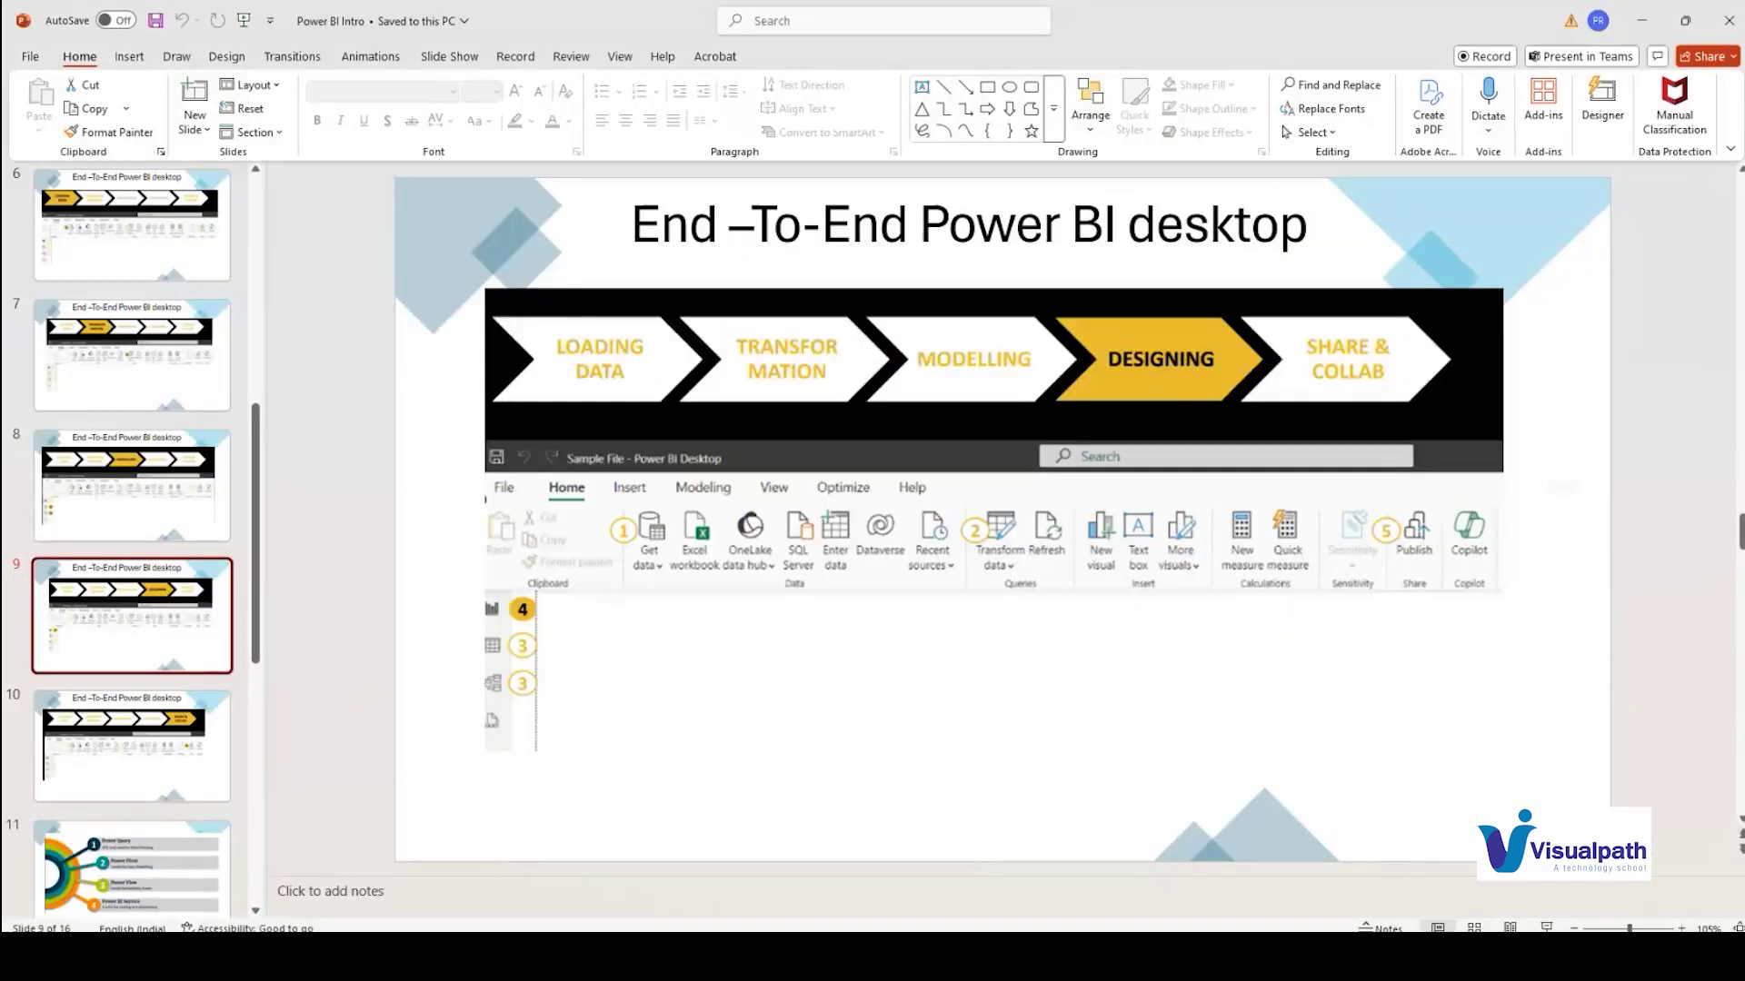
# Switch to the Group Class 8:30 AM IST workspace in the Power BI service in Chrome and view the Fabric and Power BI experience options
pyautogui.click(959, 859)
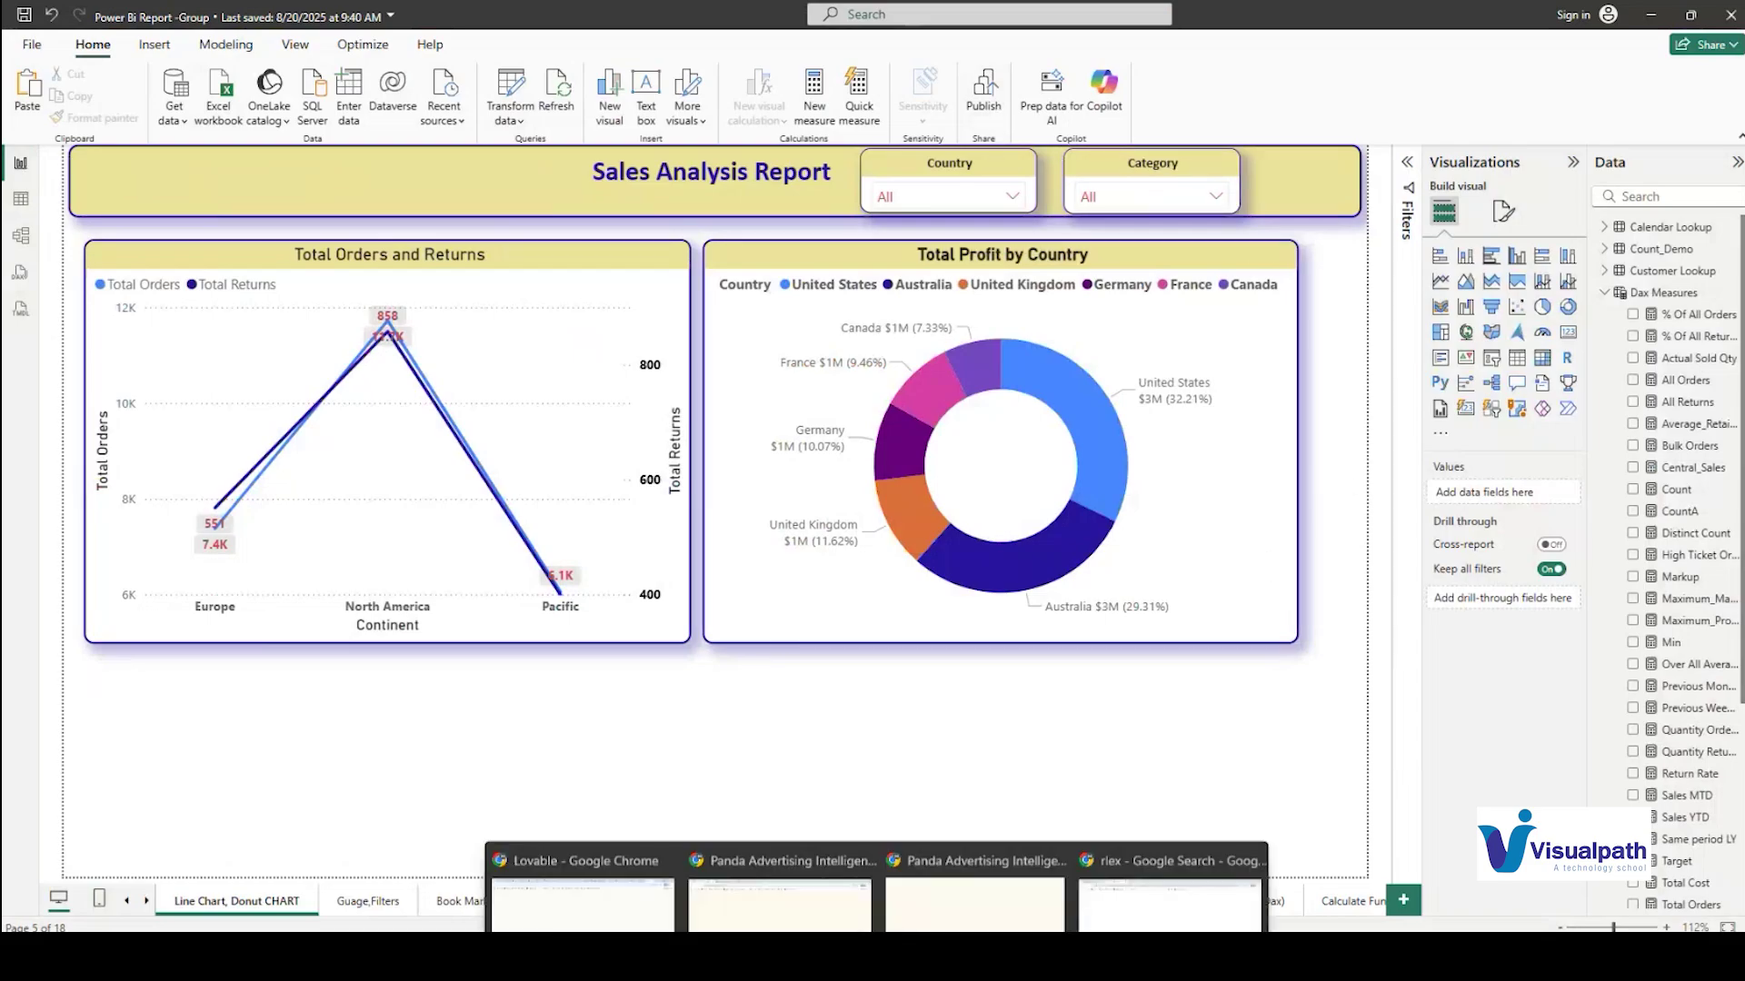
pyautogui.click(603, 845)
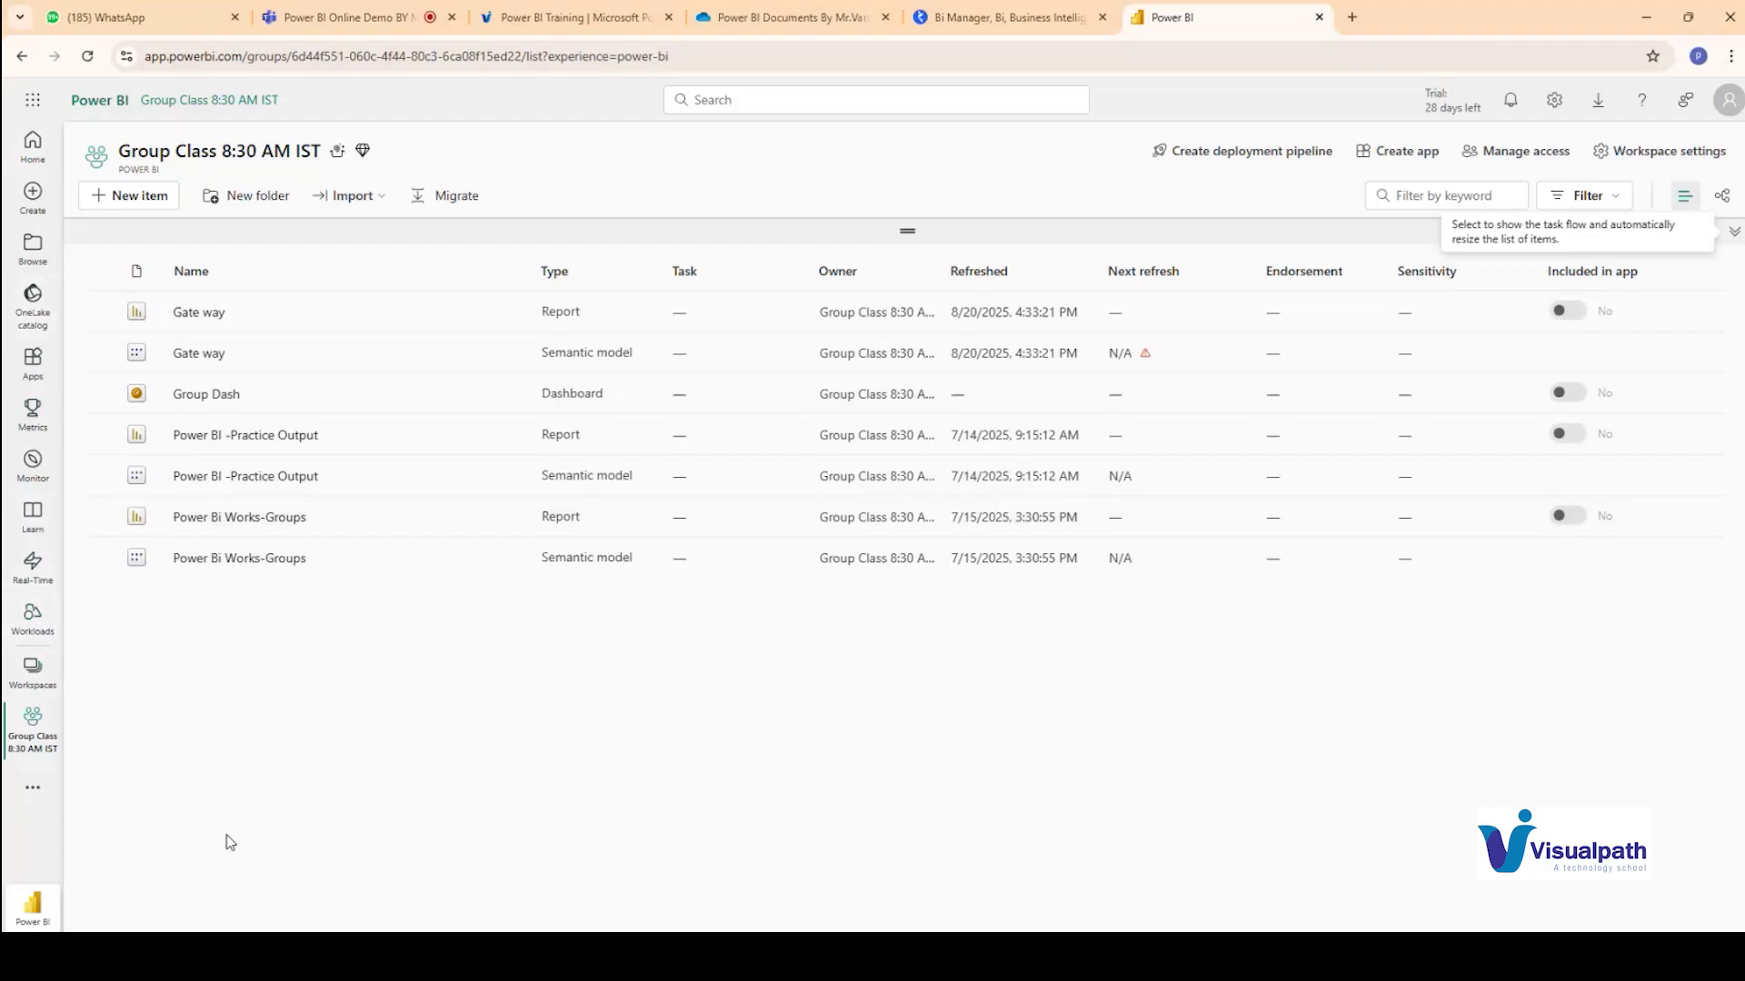
pyautogui.click(33, 907)
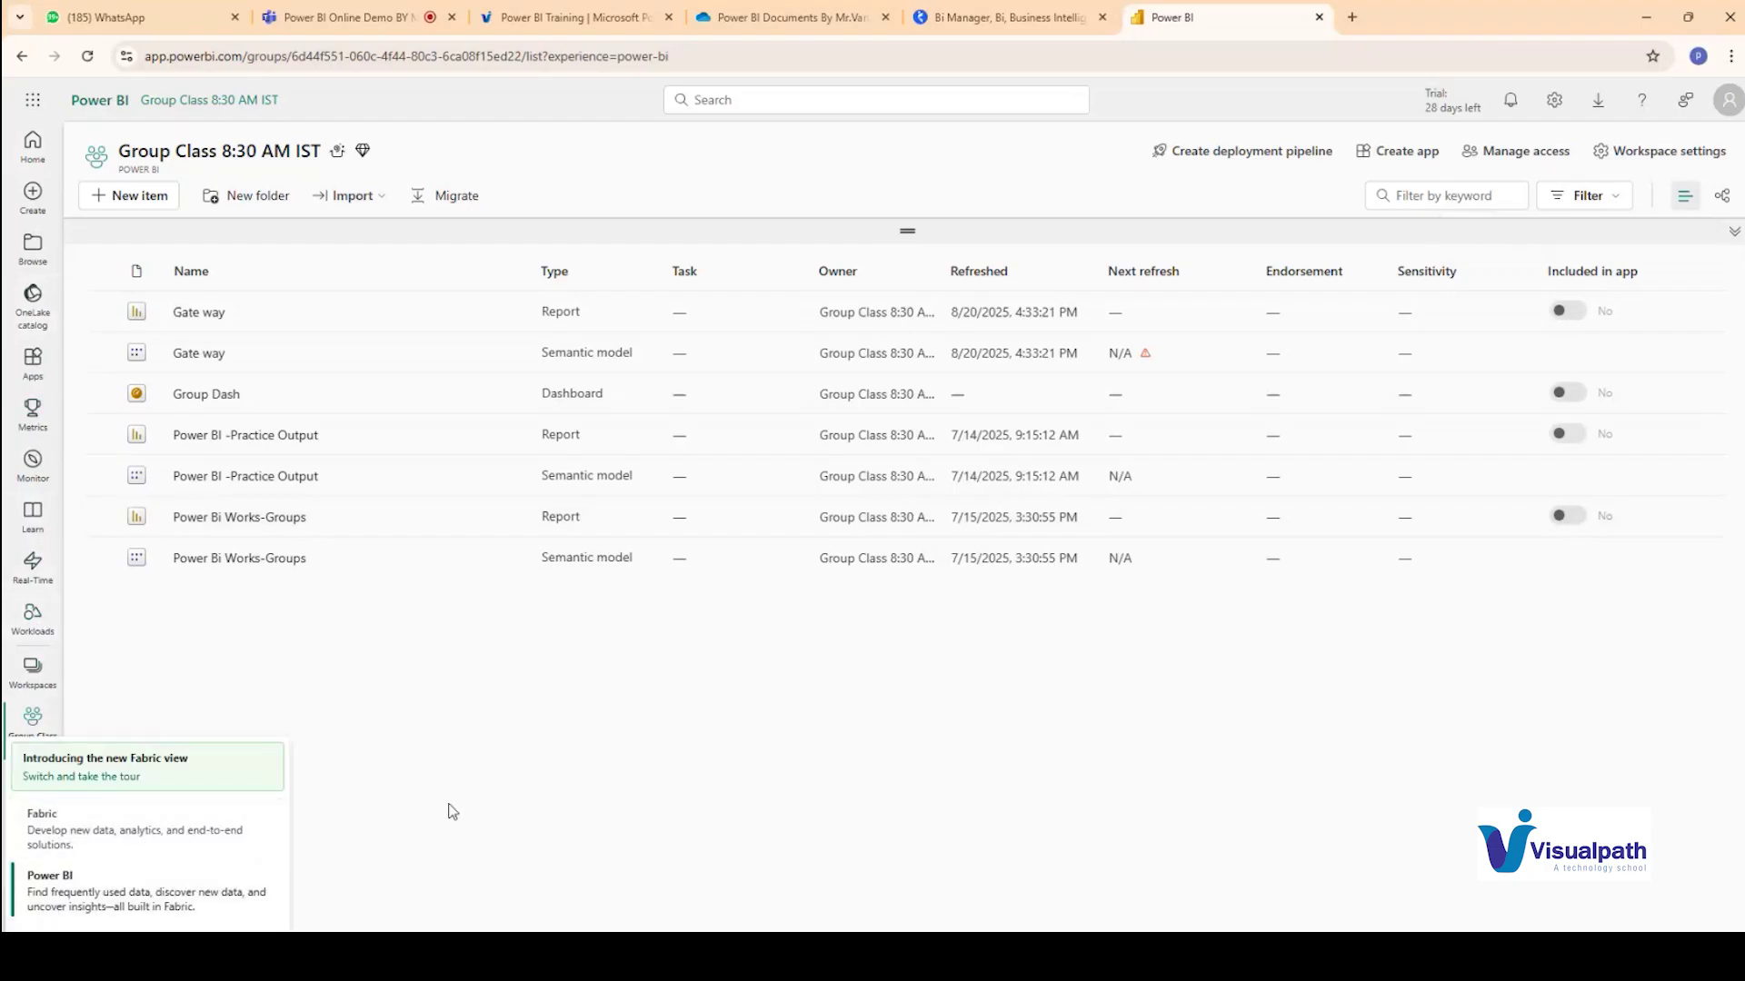
pyautogui.click(381, 815)
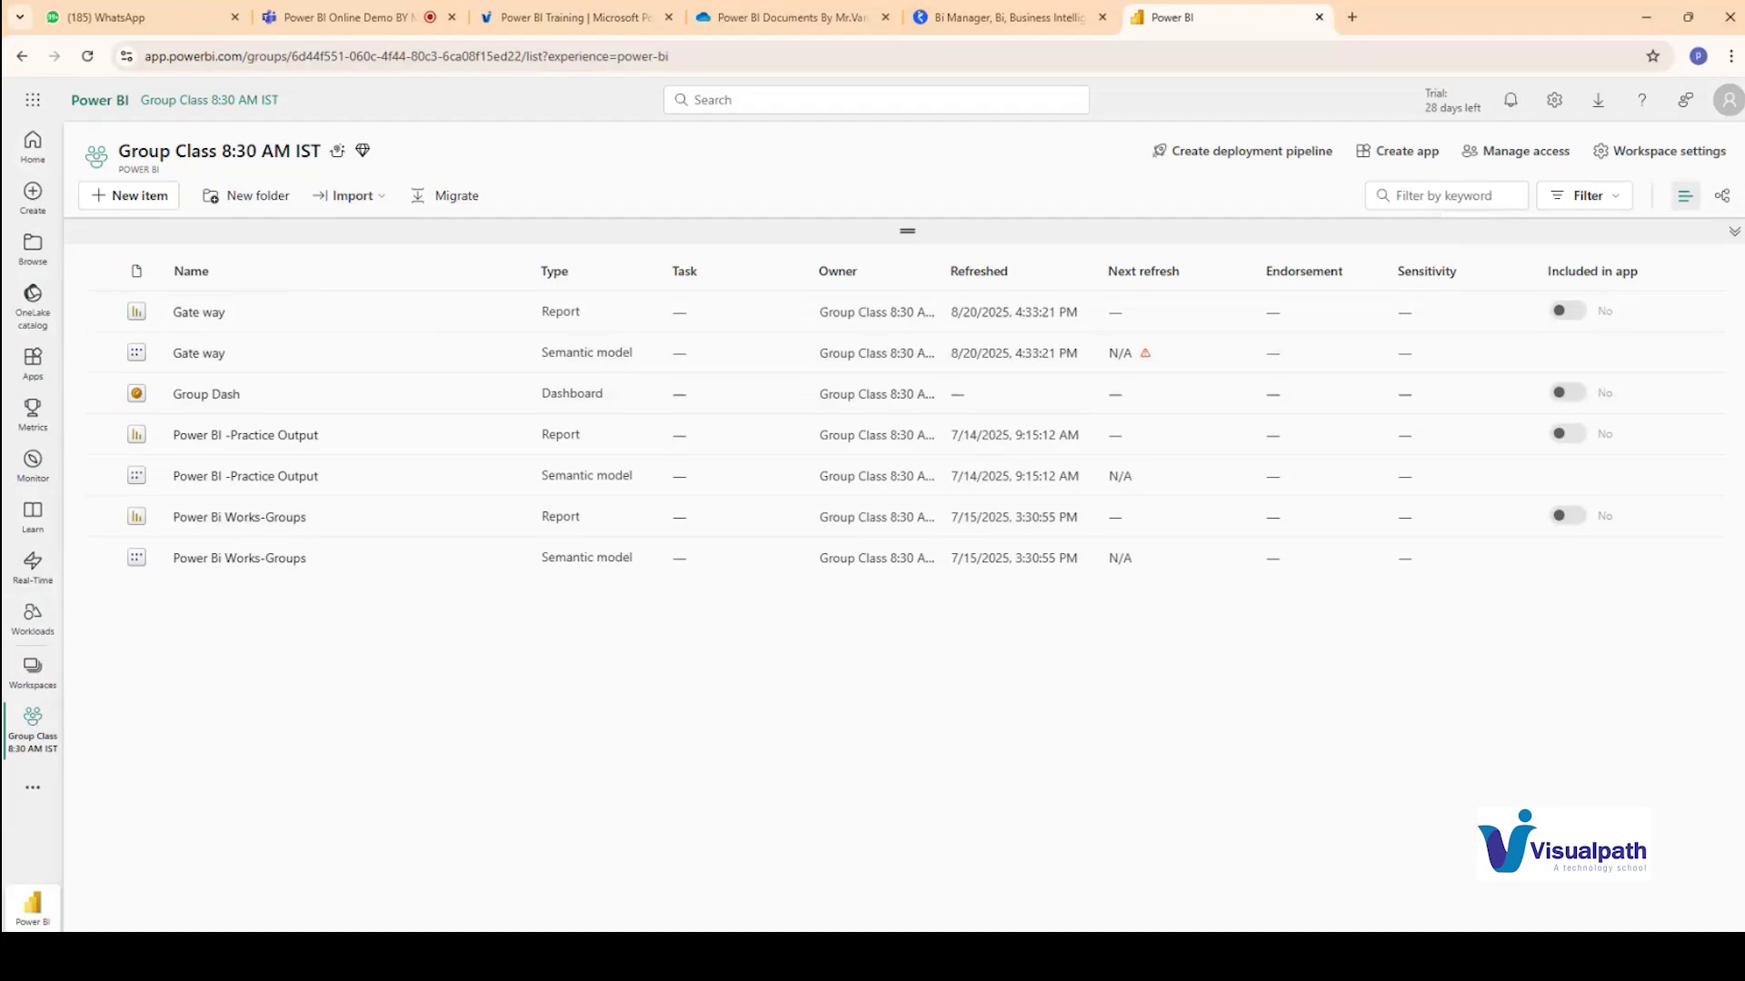
# Switch back to the Power BI Intro presentation in PowerPoint and open slide 10, Share & Collab
pyautogui.hotkey('alt', 'Tab')
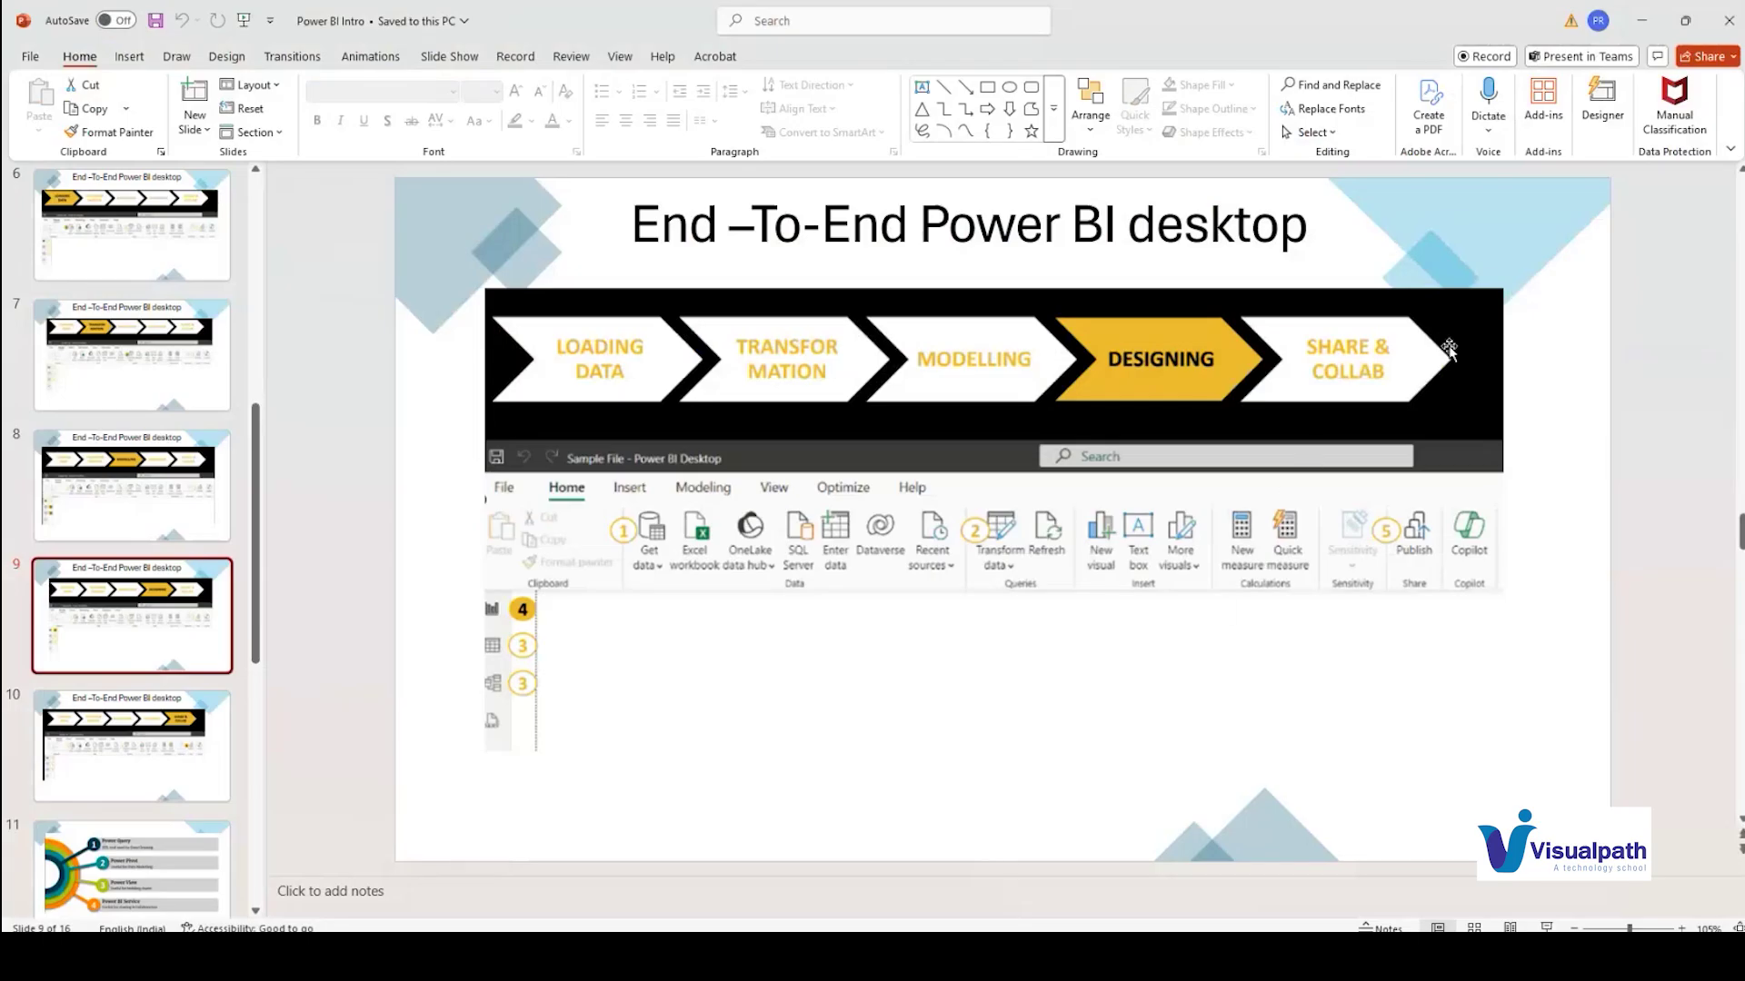
pyautogui.click(43, 732)
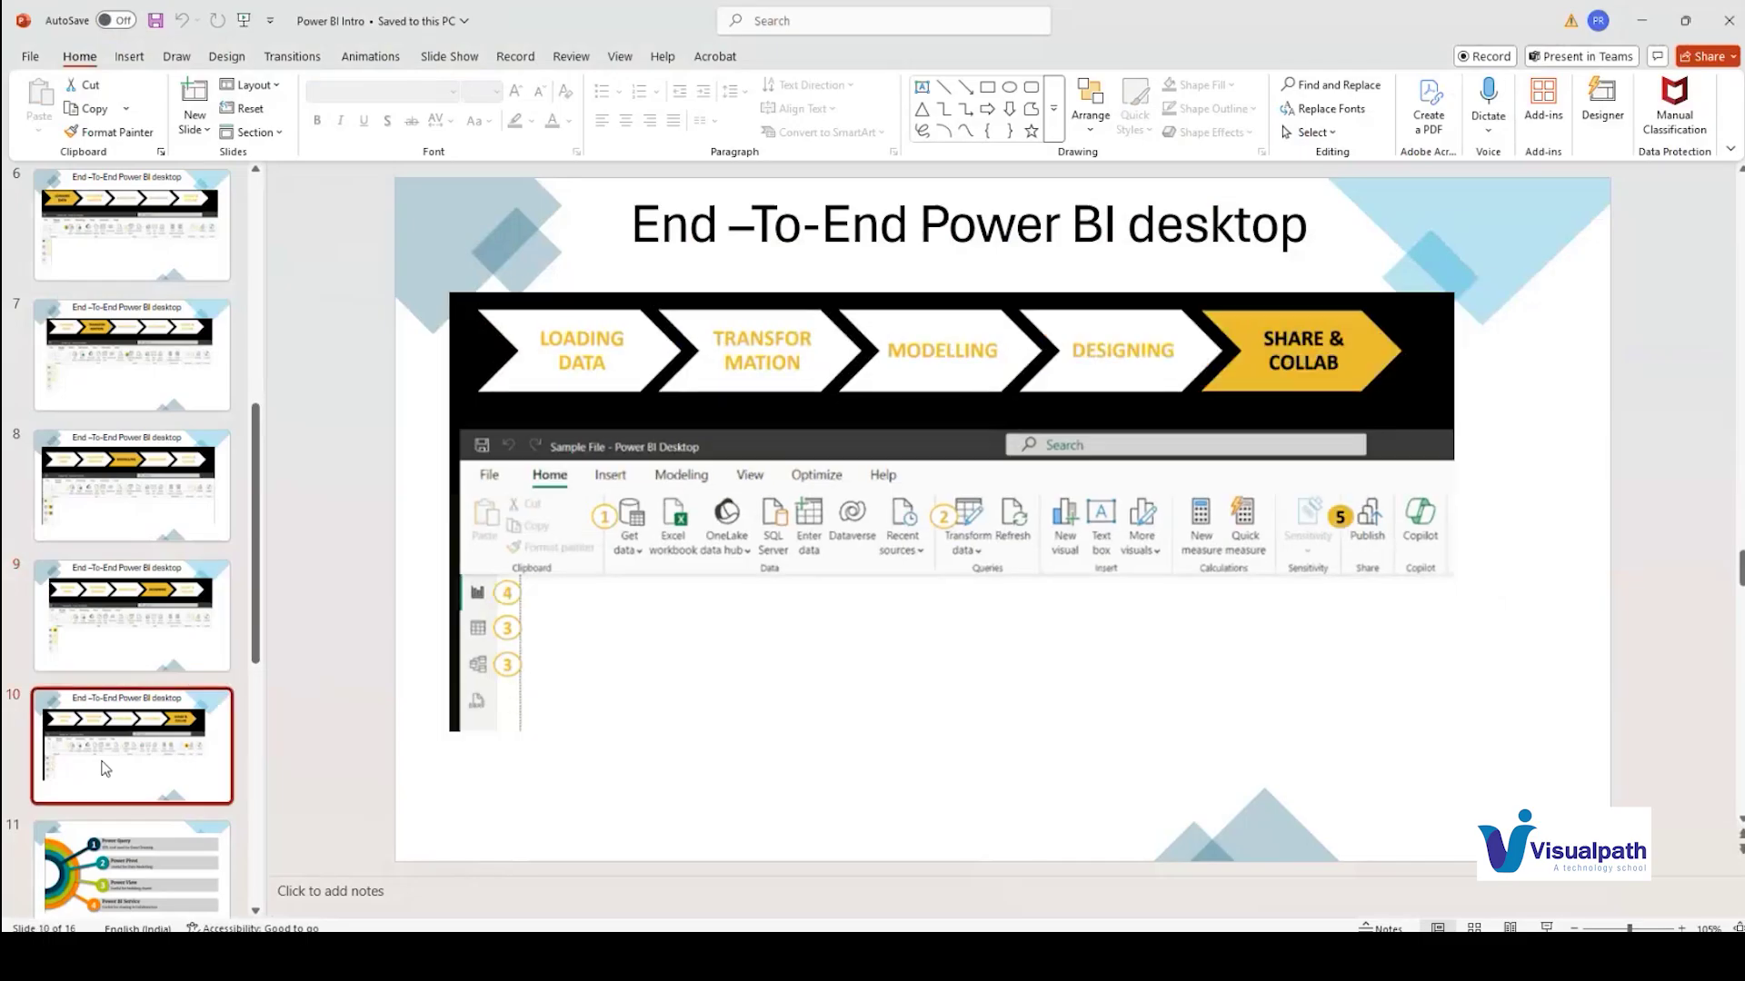